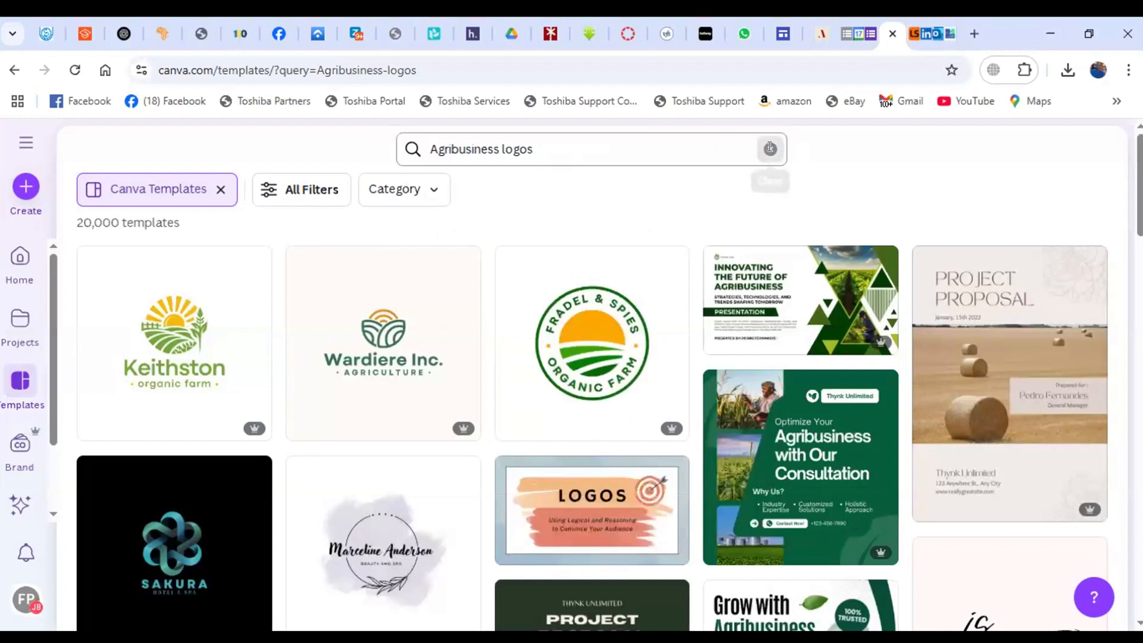
Step: Search the templates for "Flyers for Fast food Restaurant"
click(770, 148)
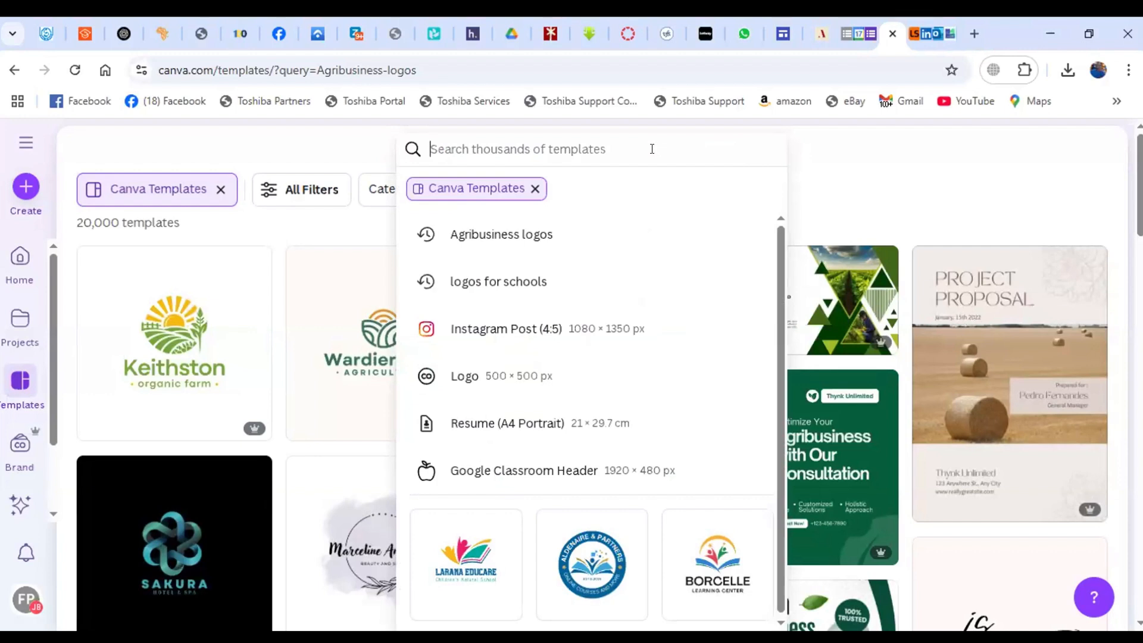
text(Flyer)
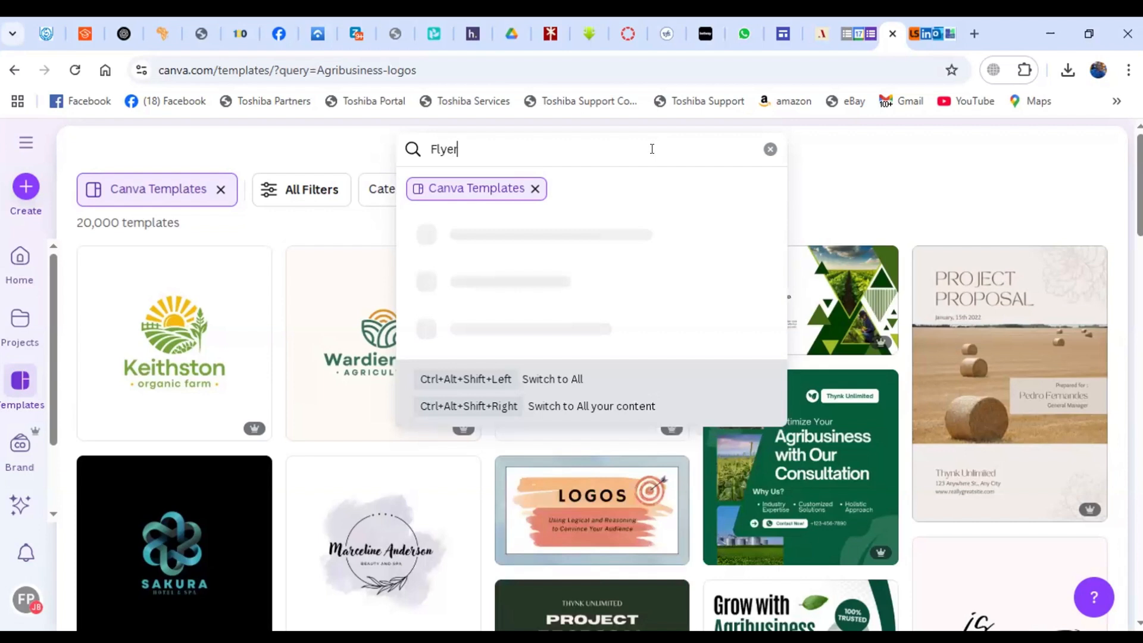
text(s for Fast food Restau)
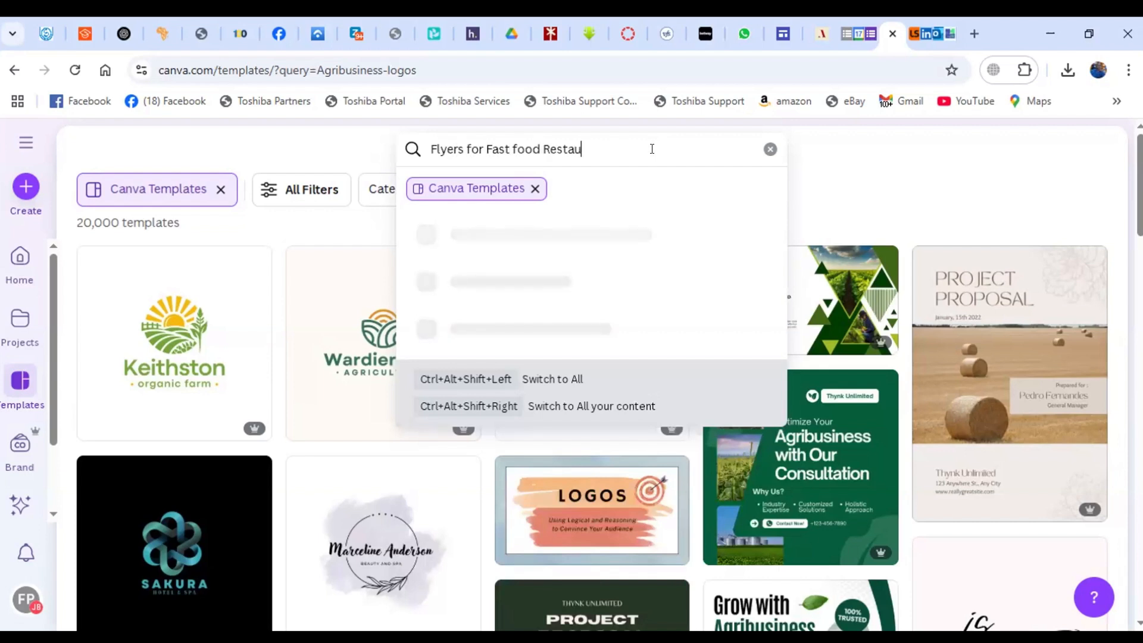
text(rant)
key(Return)
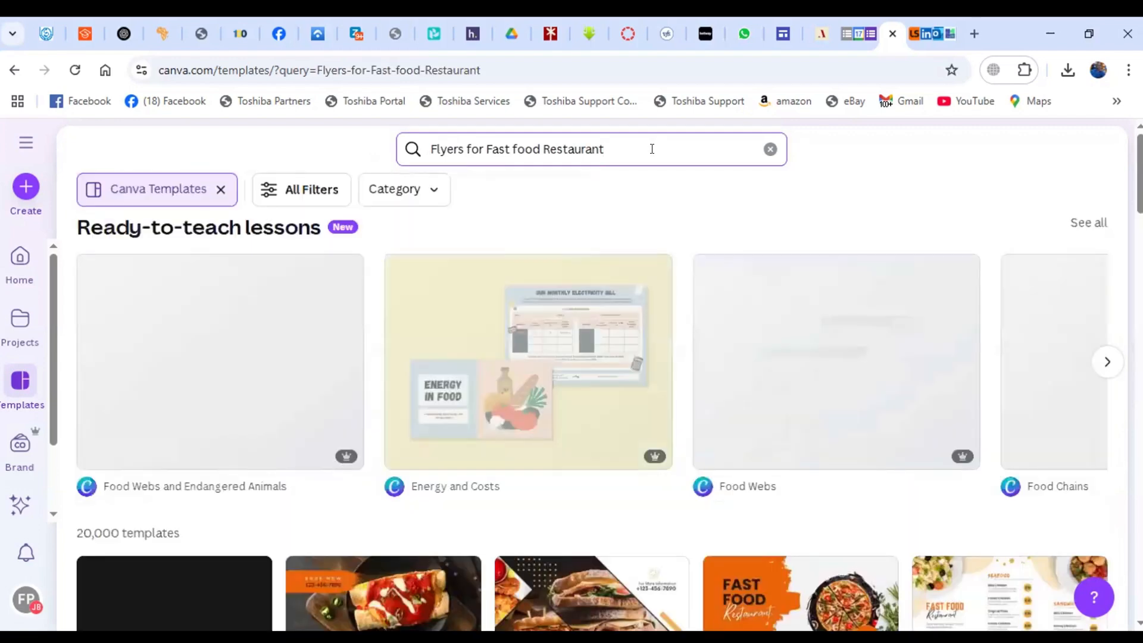
click(711, 198)
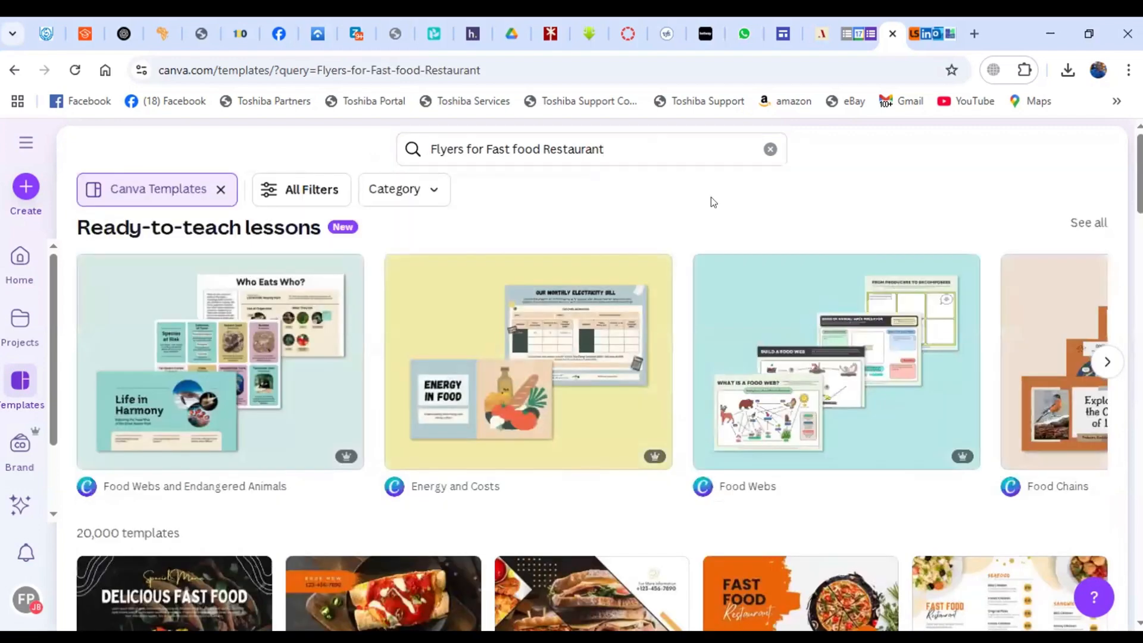
Step: Find the "Bite Into Perfection" burger flyer among the results and open the Blue Orange Modern Fast Food Restaurant Flyer template for editing
scroll(710, 202, down, 1)
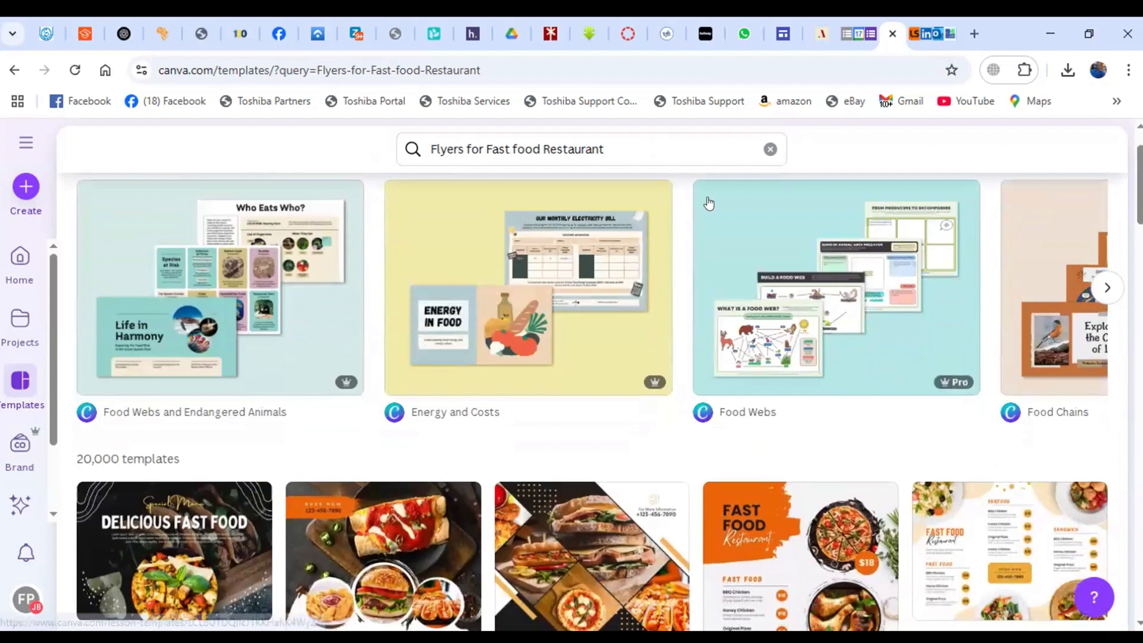
scroll(709, 204, down, 4)
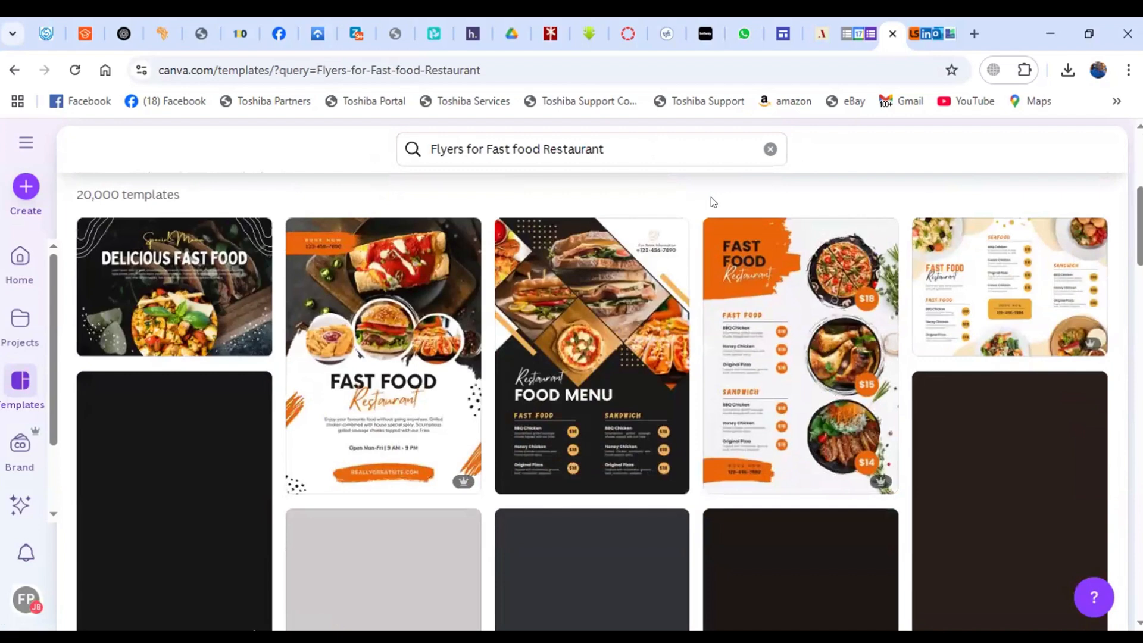
scroll(711, 197, down, 1)
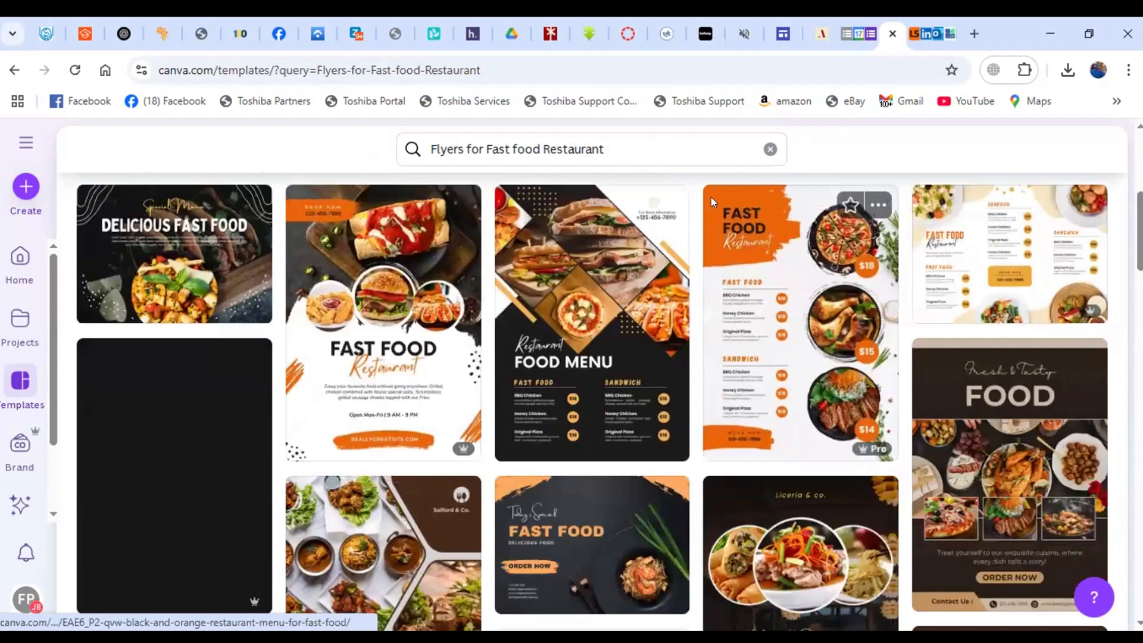
scroll(711, 198, down, 3)
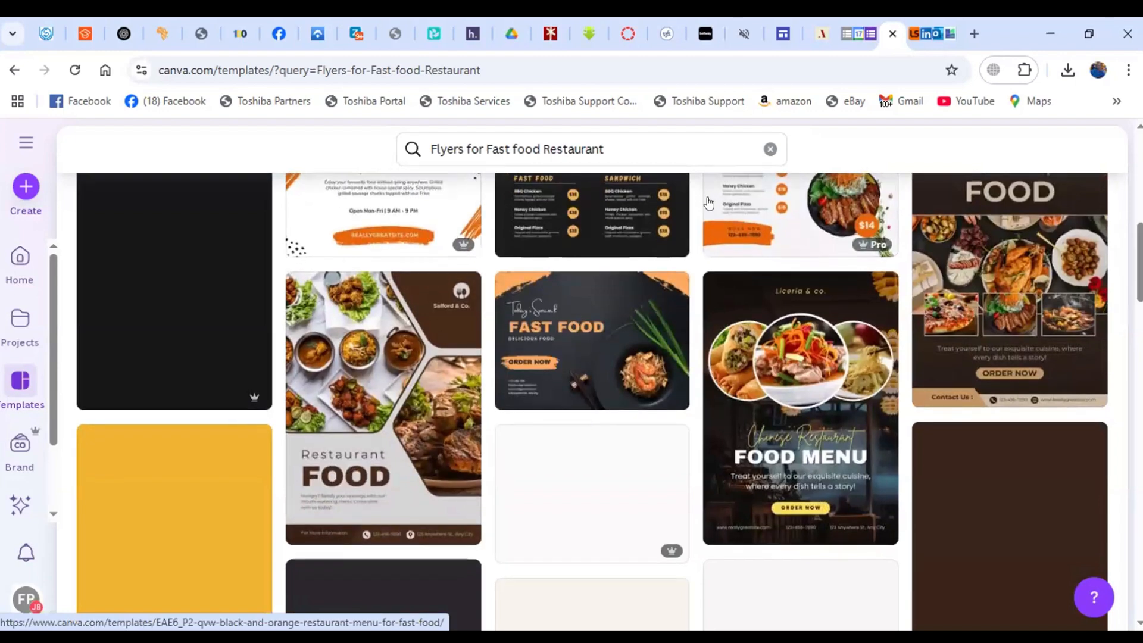
scroll(711, 197, down, 3)
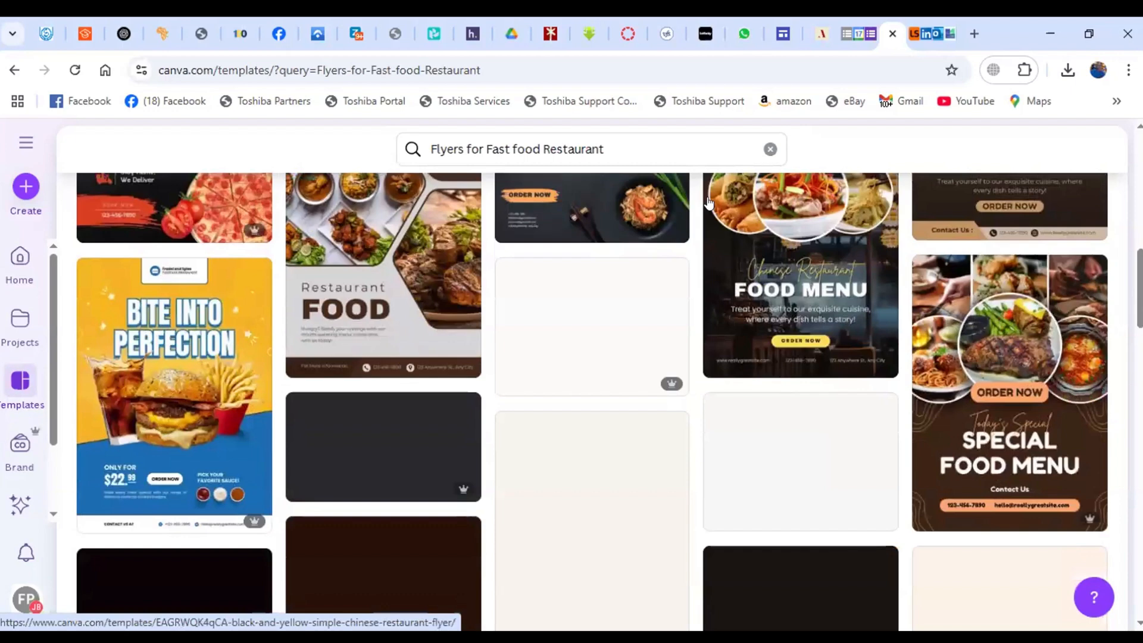
scroll(709, 203, down, 1)
scroll(708, 204, up, 1)
scroll(709, 203, up, 2)
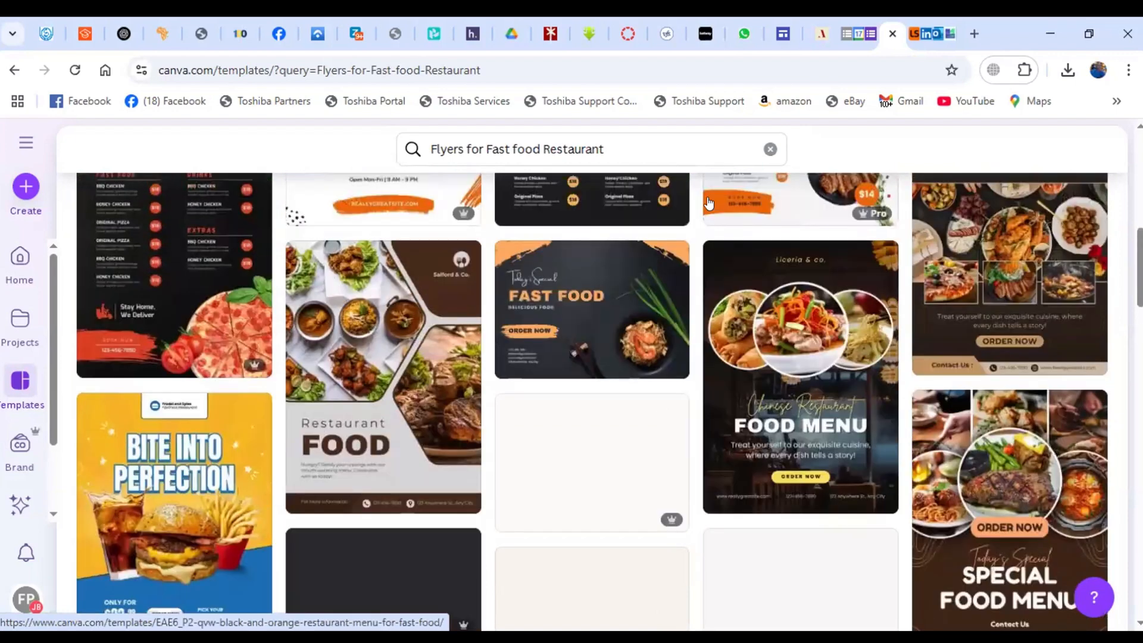
scroll(709, 204, up, 1)
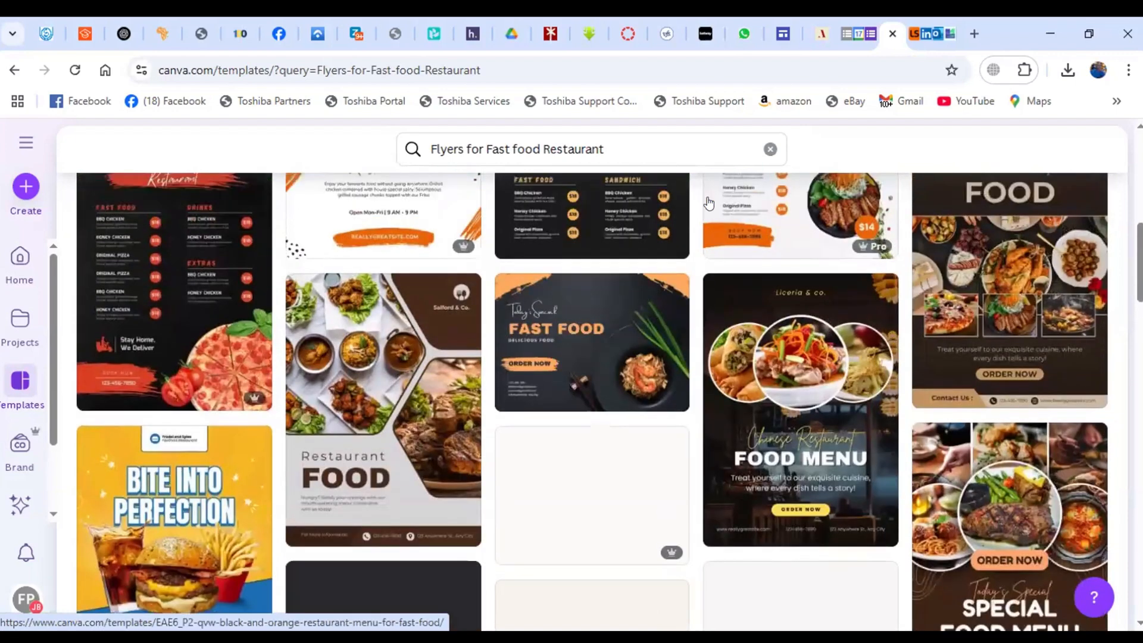
scroll(708, 204, down, 3)
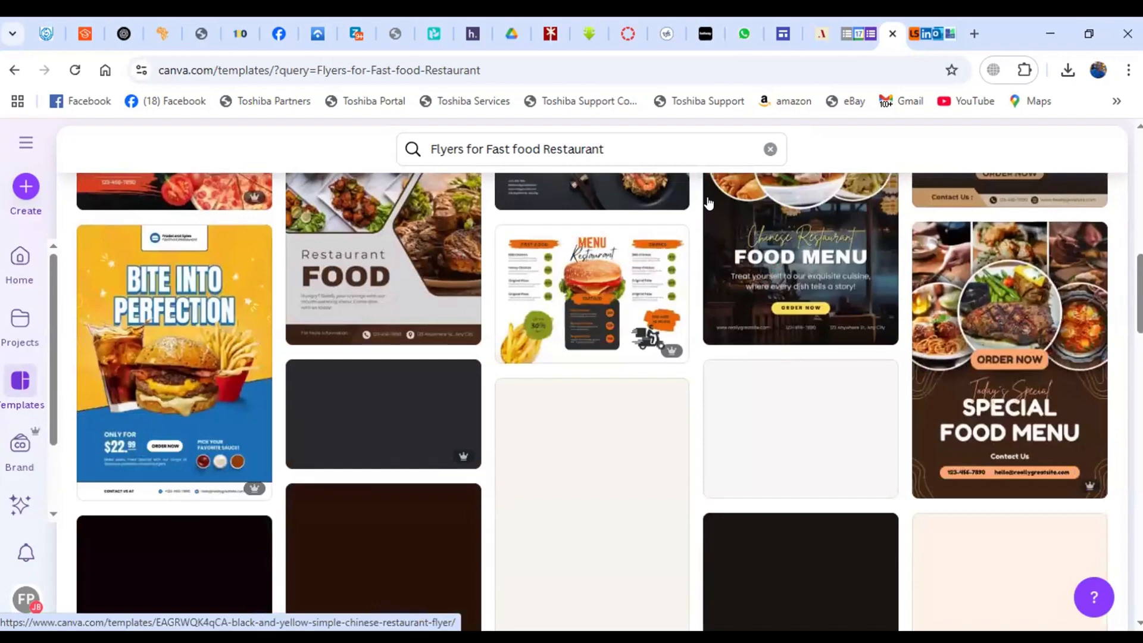
scroll(707, 204, down, 3)
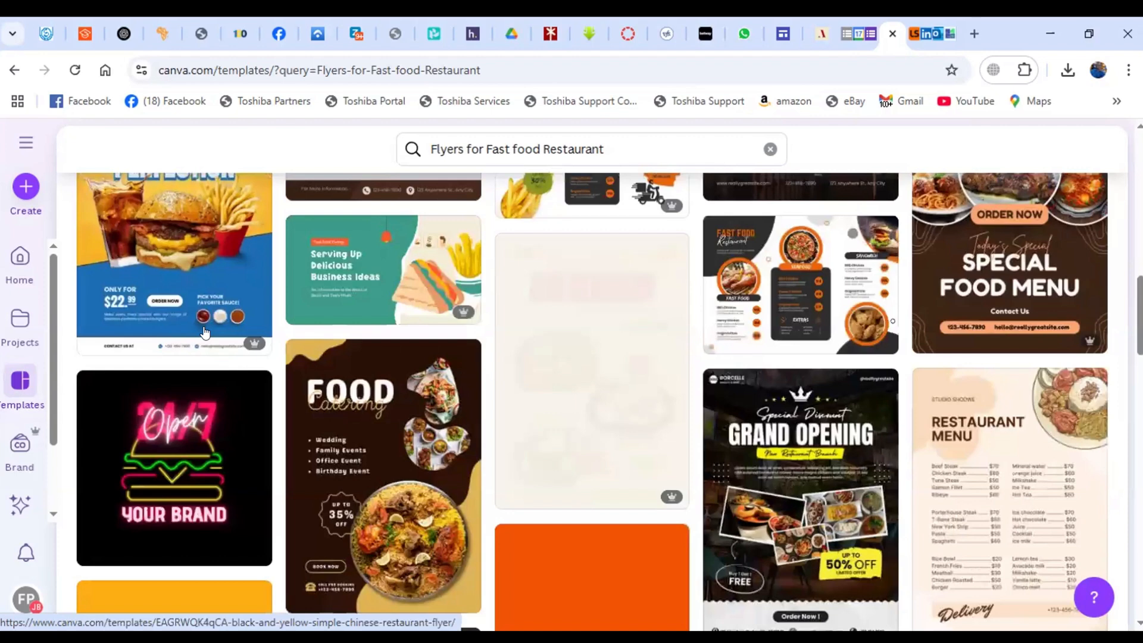
scroll(202, 329, down, 6)
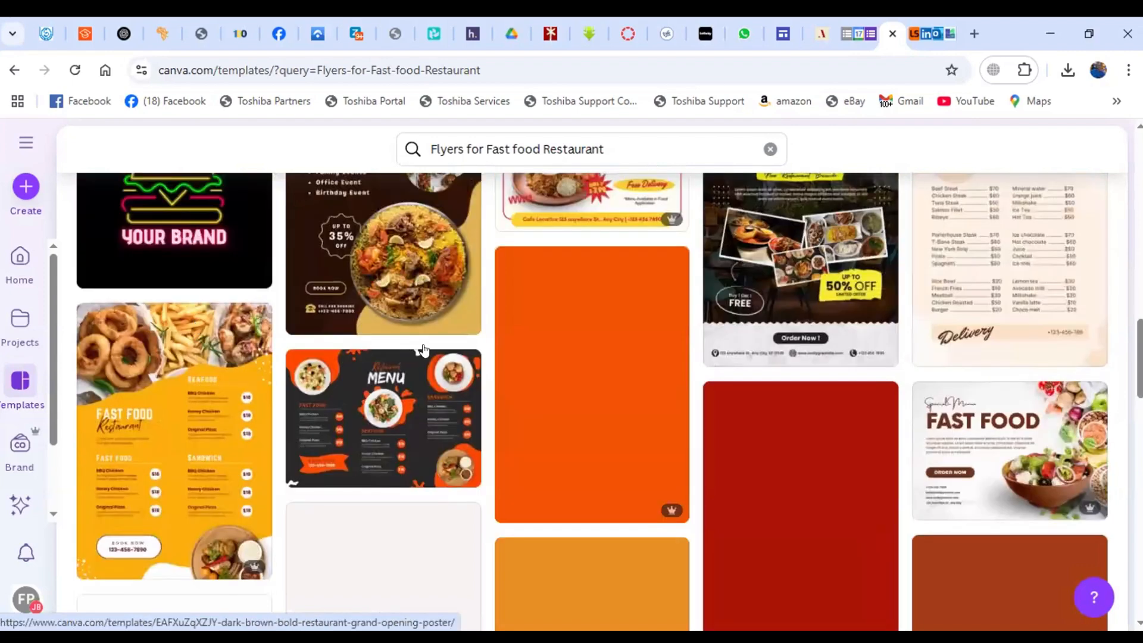
click(424, 351)
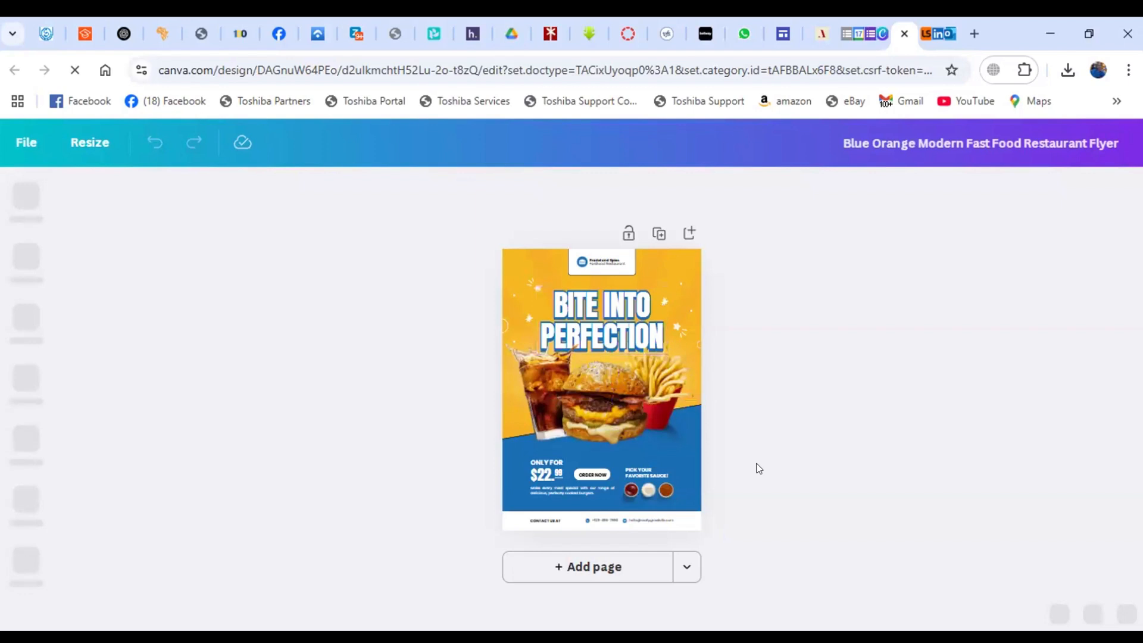
click(604, 319)
double_click(604, 320)
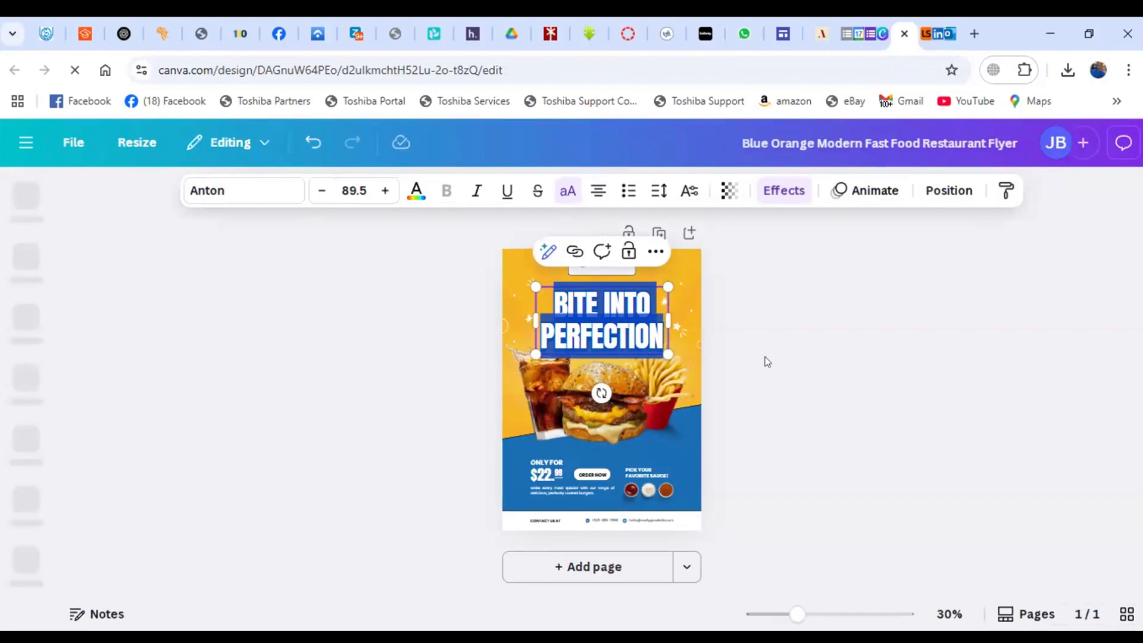
click(815, 581)
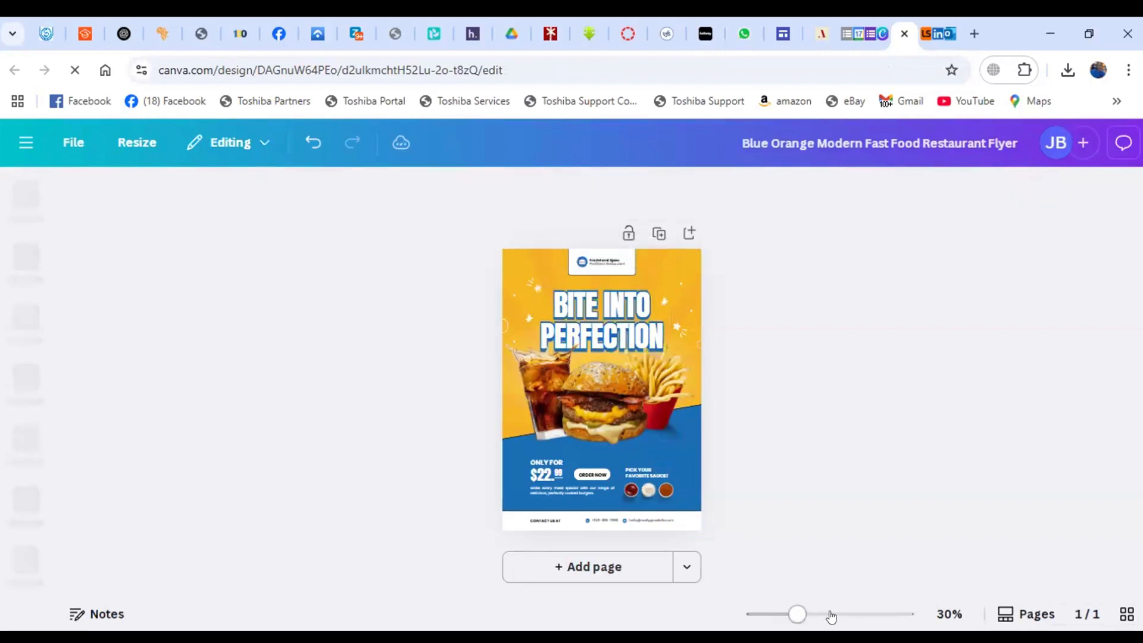
Step: Replace the flyer's "BITE INTO PERFECTION" headline with "KHWASU KHWASU"
click(832, 616)
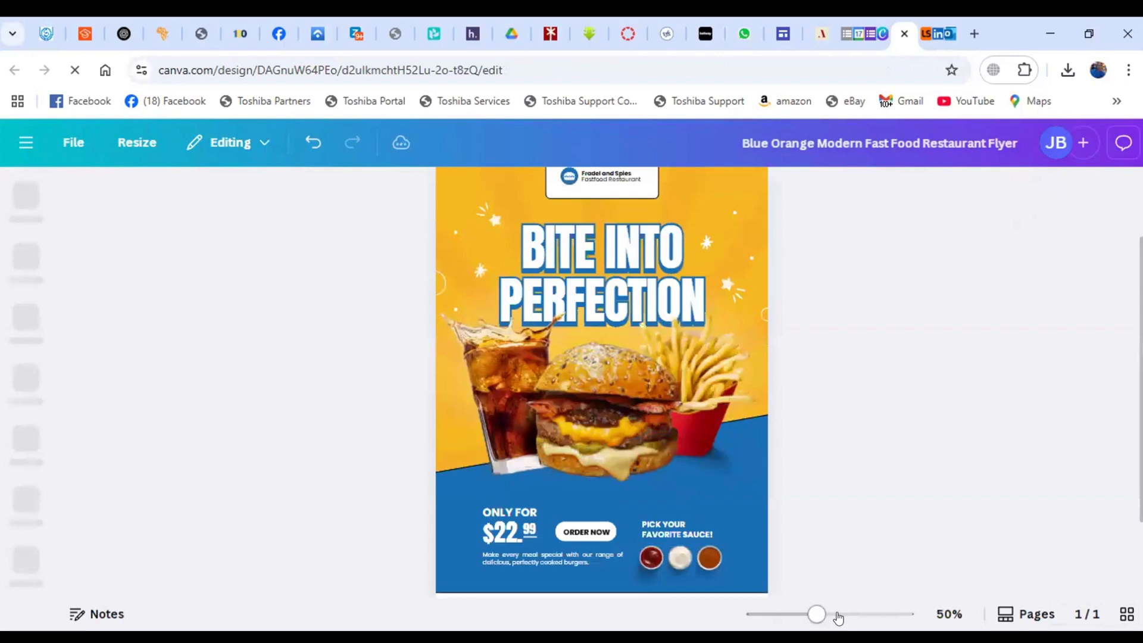
click(836, 614)
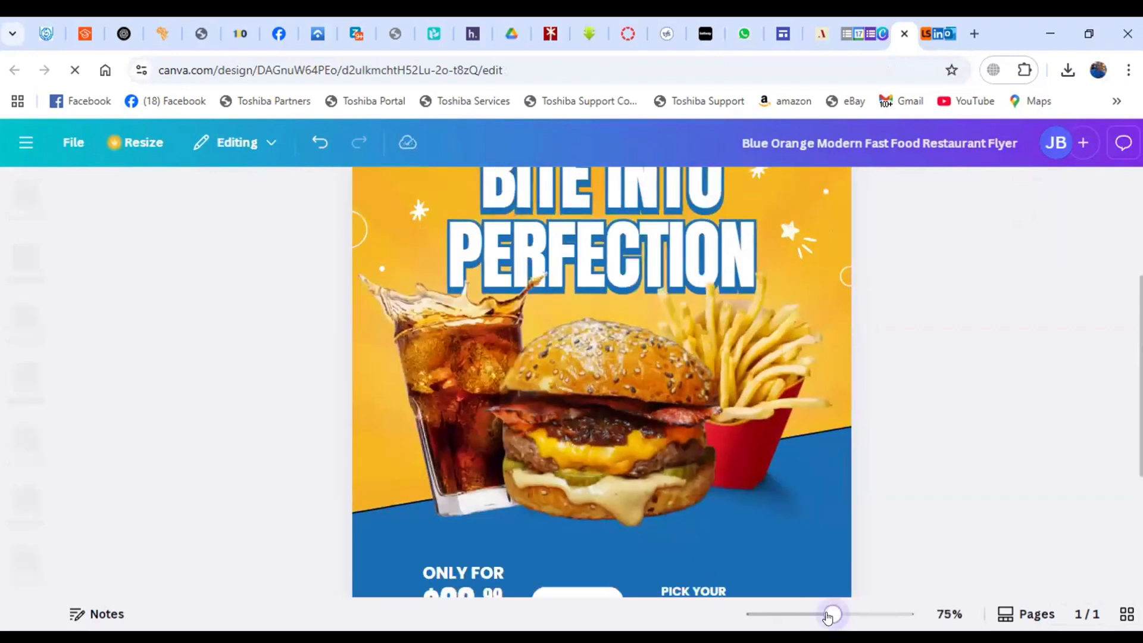
click(827, 615)
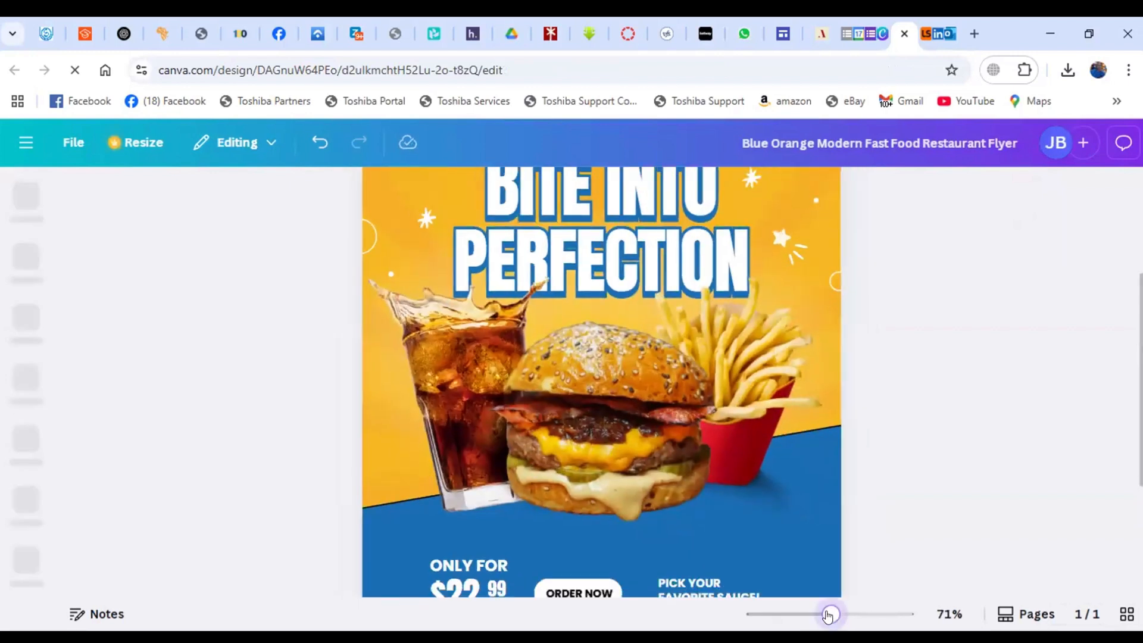
click(827, 615)
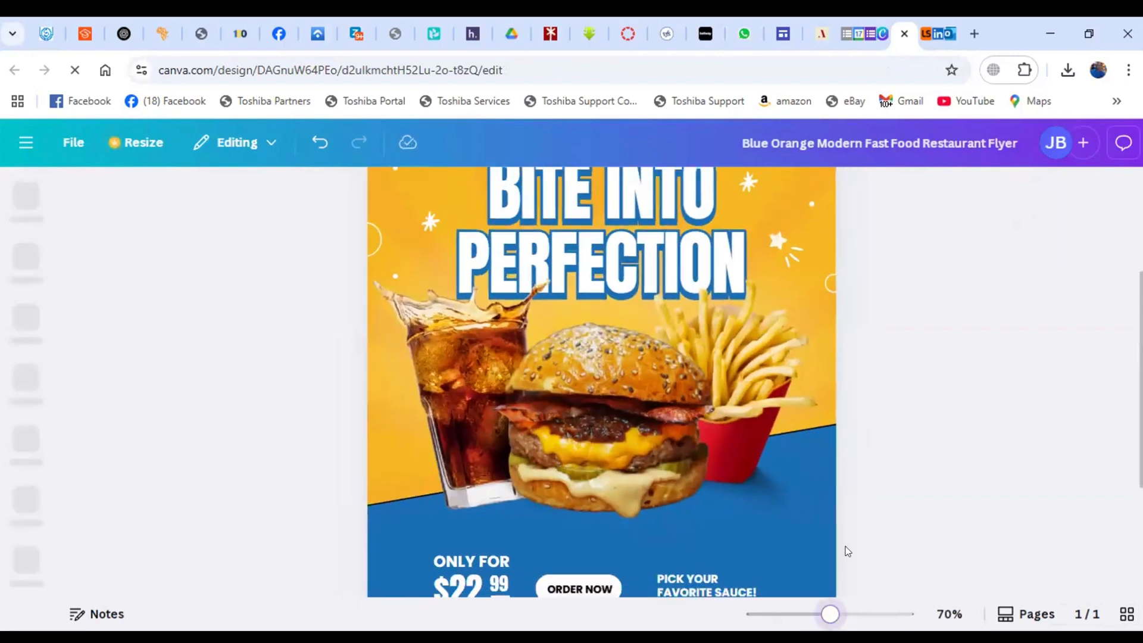
double_click(640, 227)
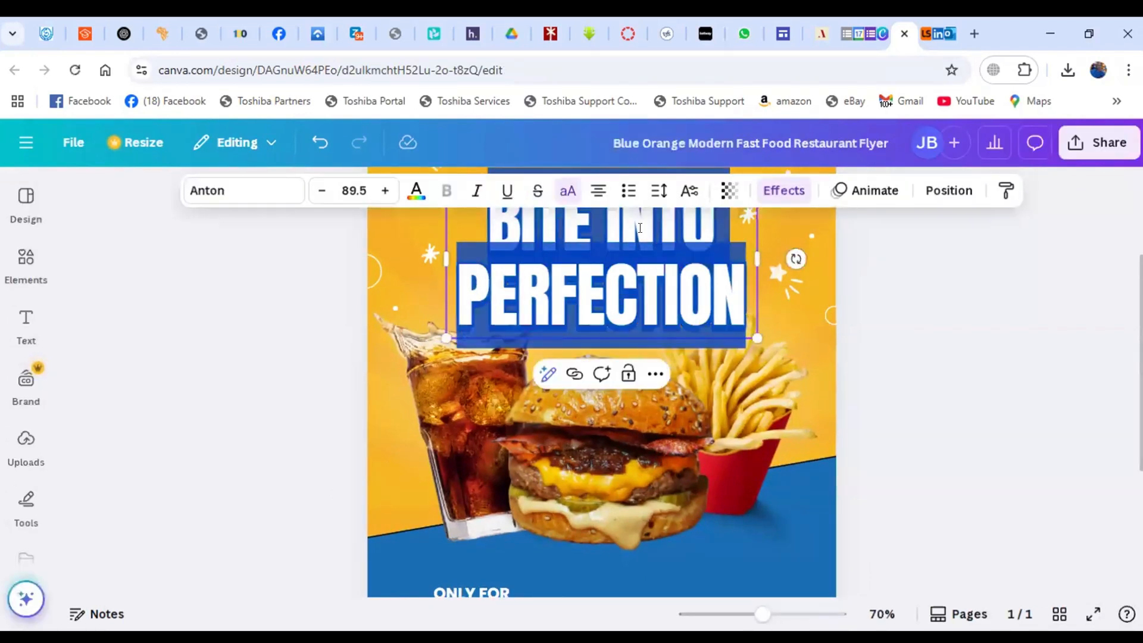
text(K)
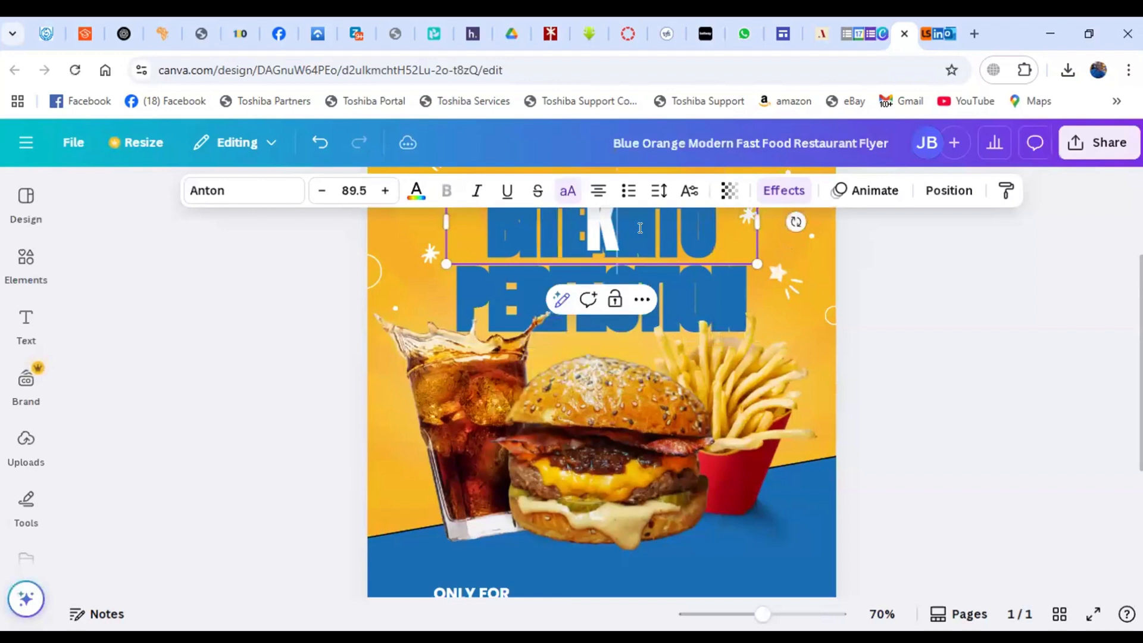
text(HWASU)
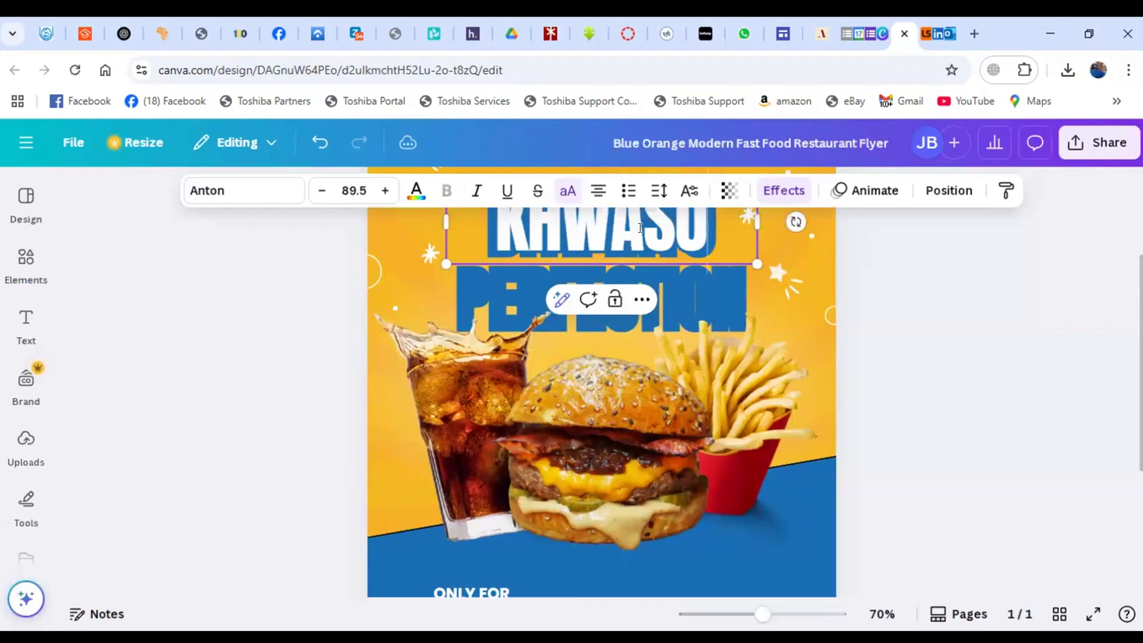
text( KH)
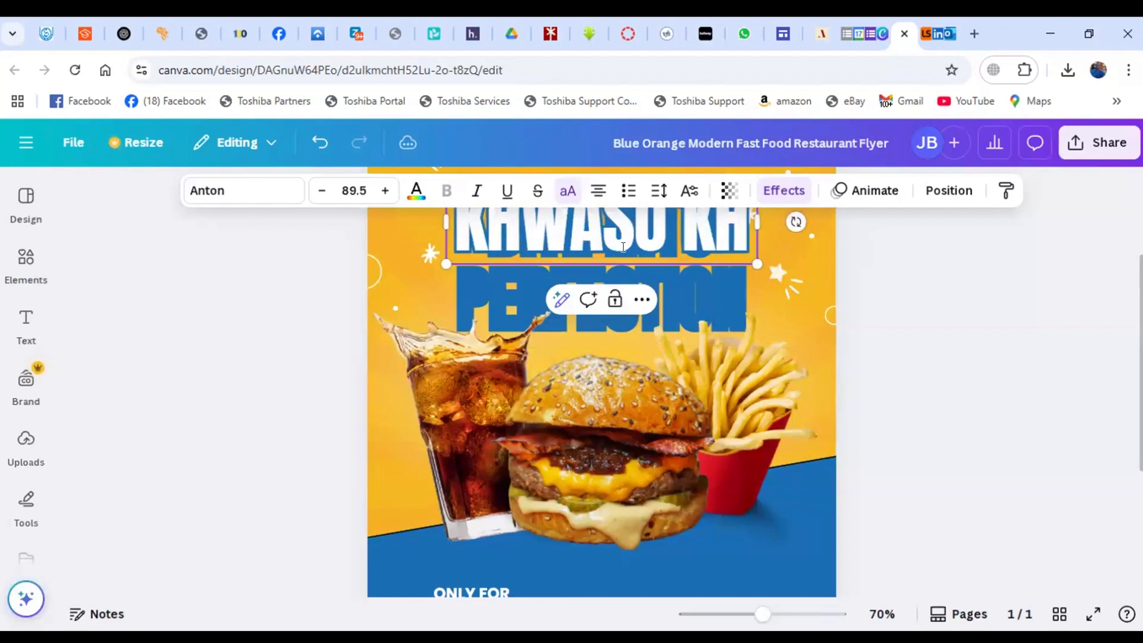
text(W)
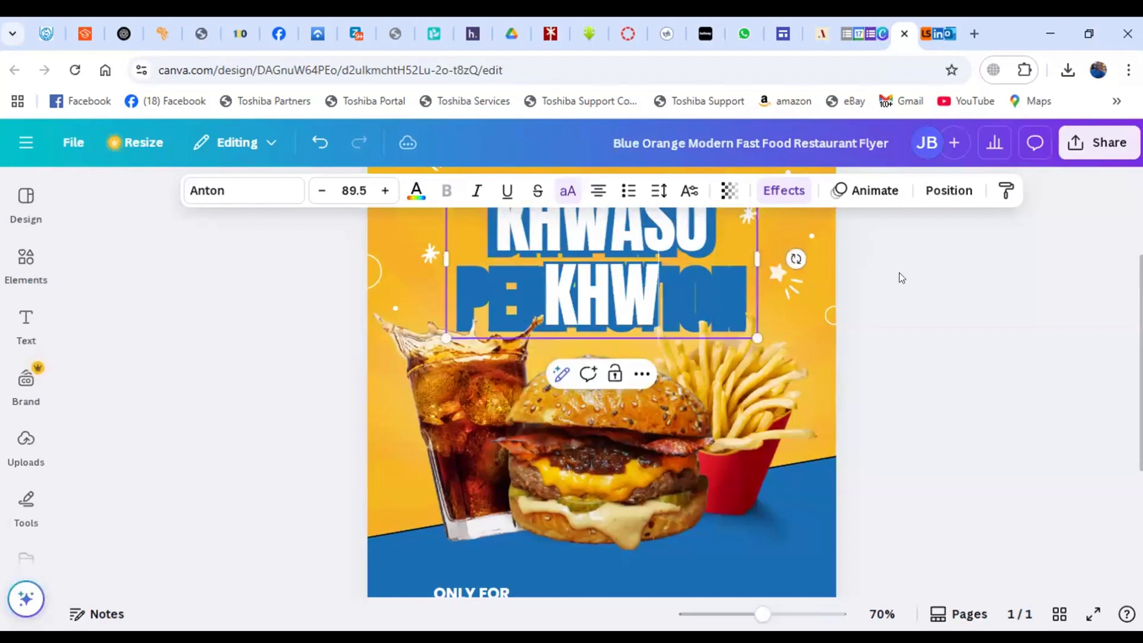
text(ASU)
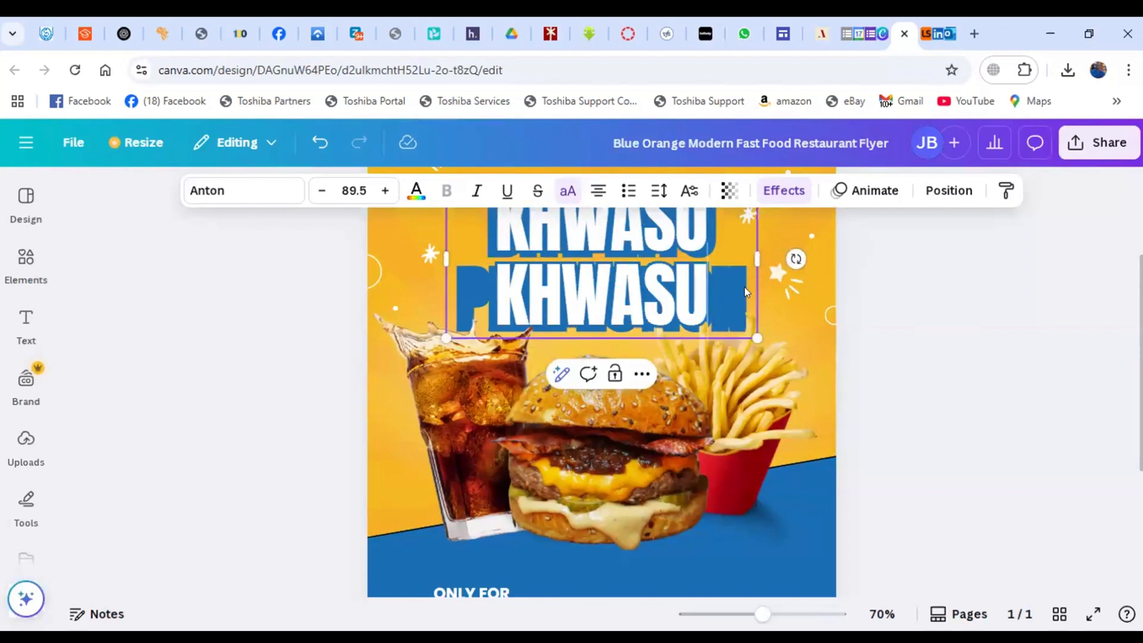
click(902, 251)
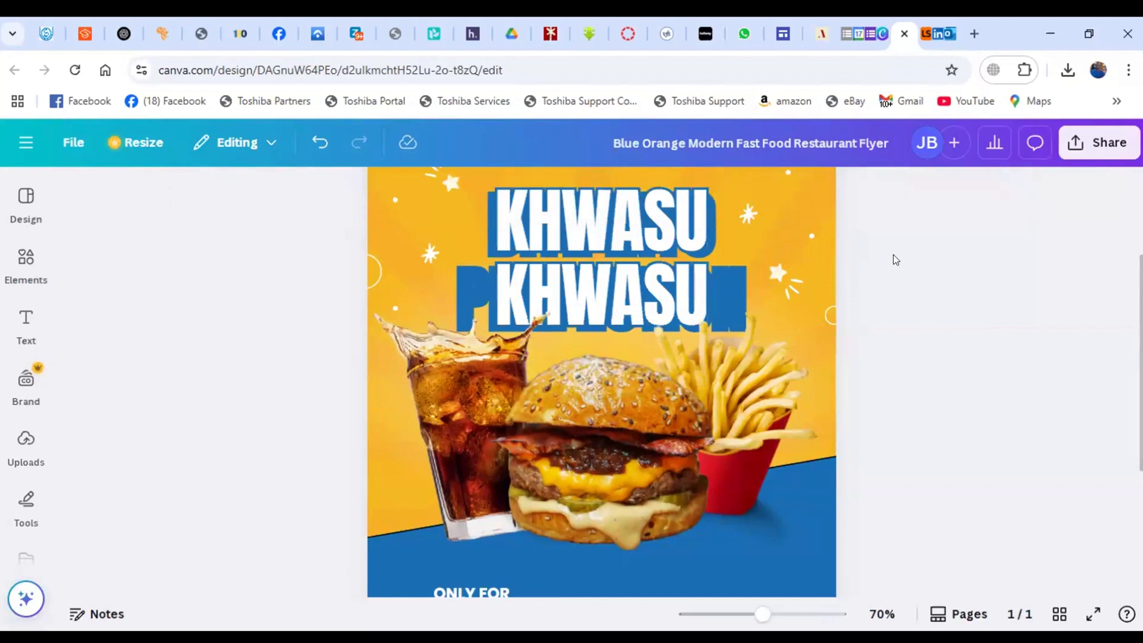
Step: Change the main price text under "ONLY FOR" to "K2500"
scroll(892, 254, down, 3)
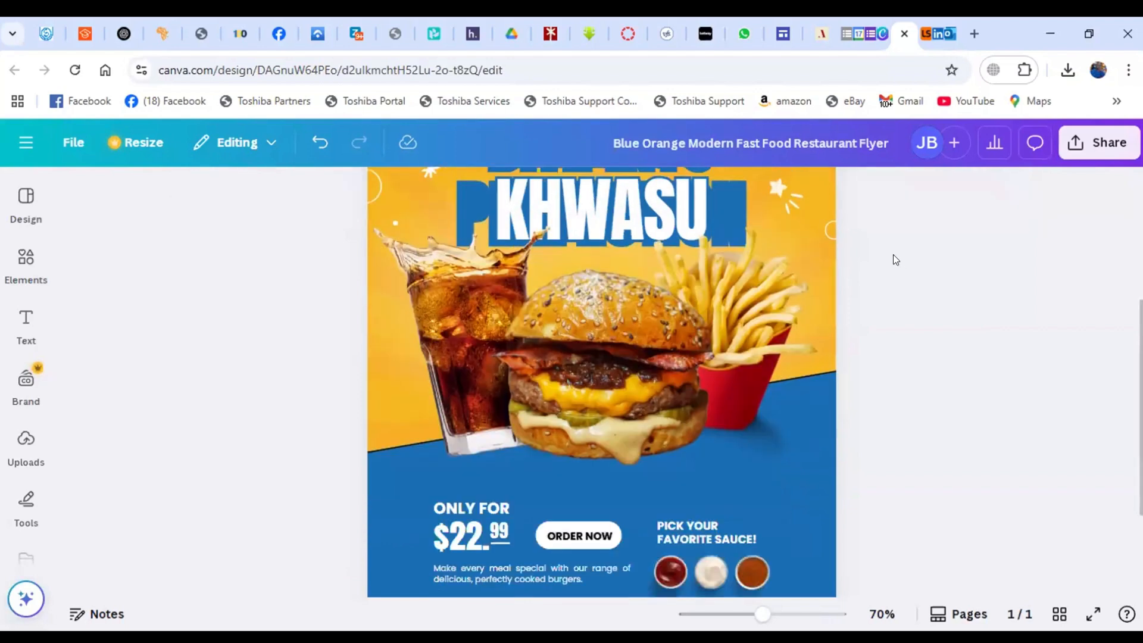
scroll(695, 311, down, 1)
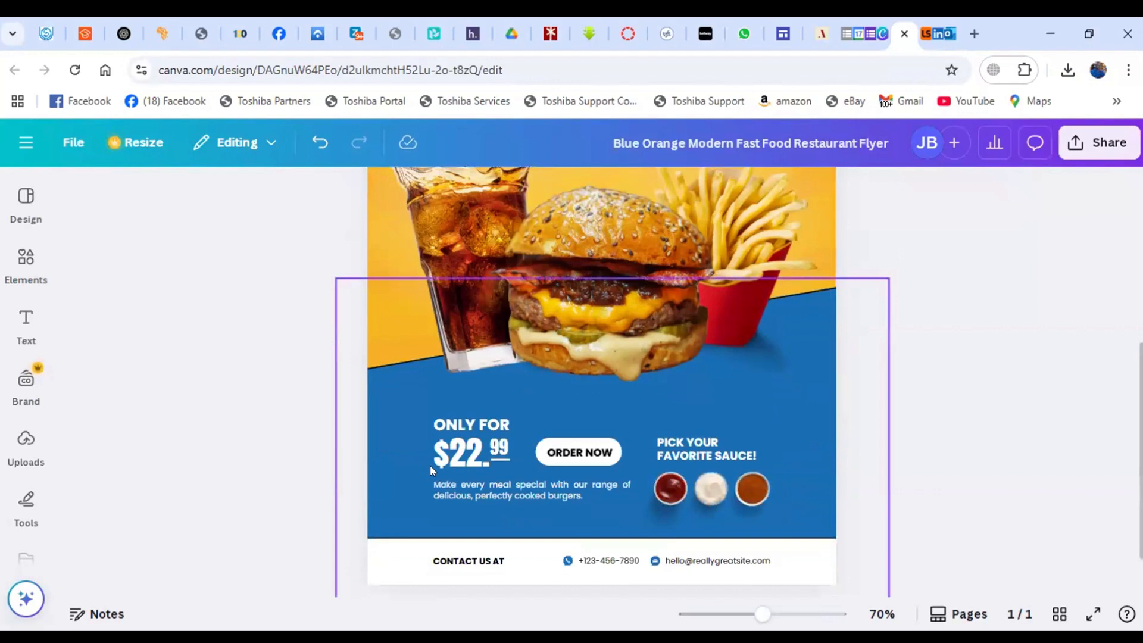
click(448, 460)
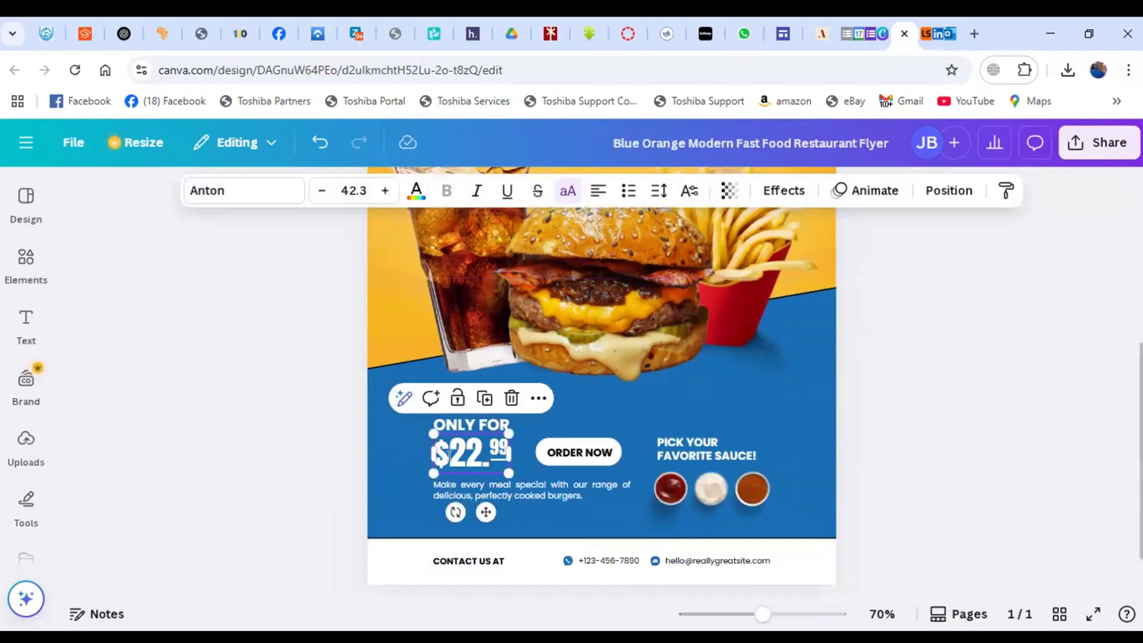
double_click(449, 456)
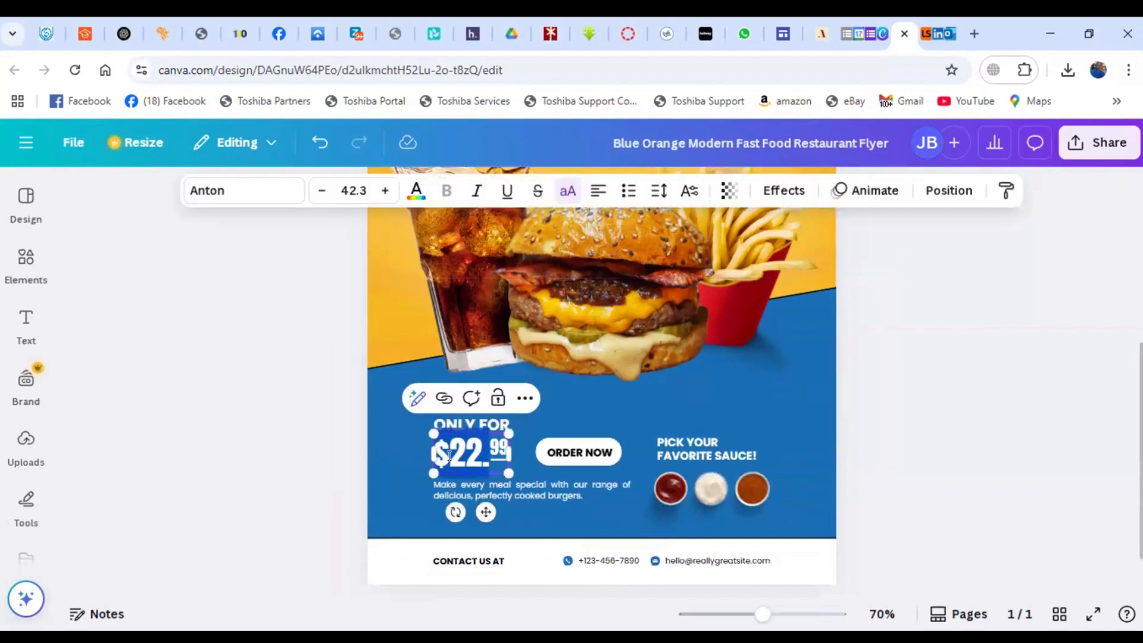
text(K2)
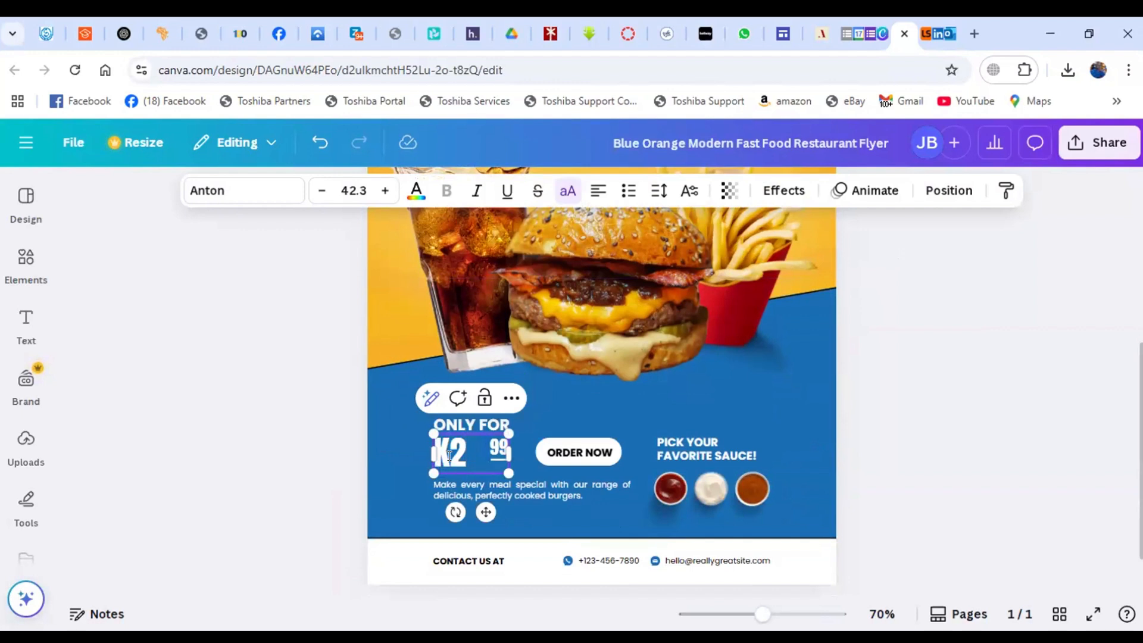
text(5090)
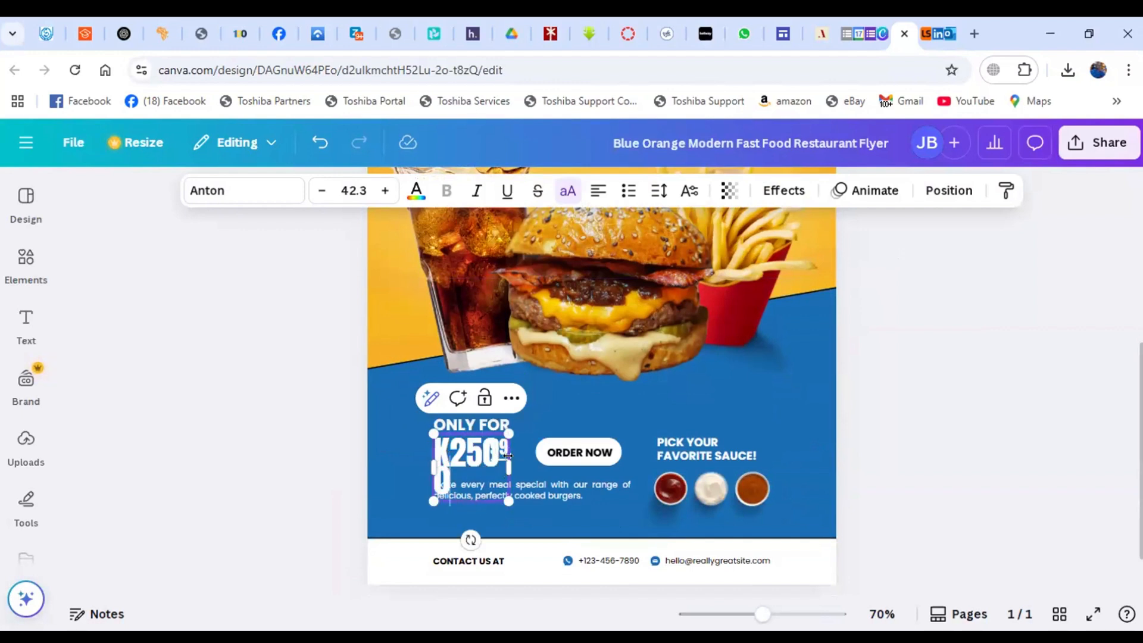
Step: Reduce the "K2500" price text to font size 25.3 and delete the leftover "99" cents text beside it
click(885, 363)
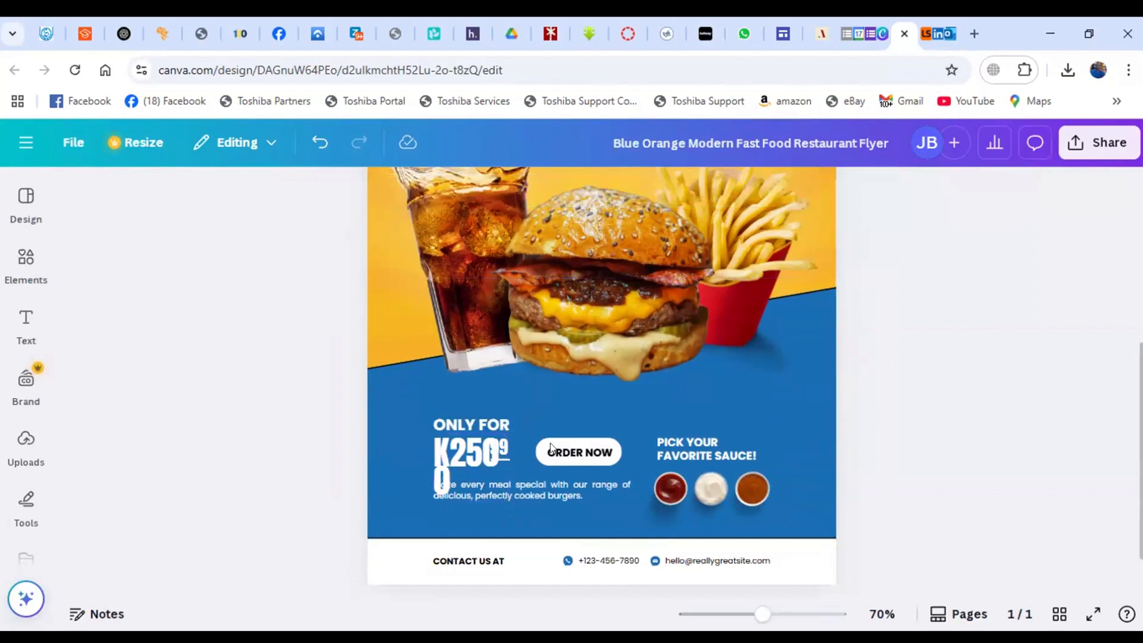
click(476, 454)
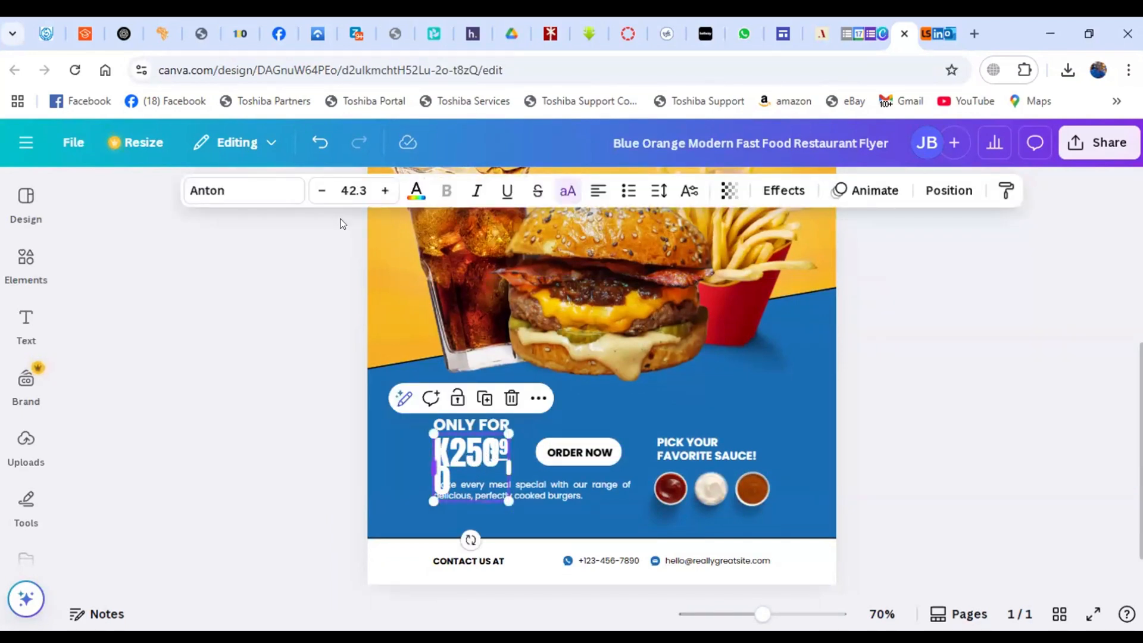
click(321, 191)
click(321, 191)
click(321, 190)
click(320, 191)
click(320, 191)
click(321, 190)
click(321, 190)
click(321, 191)
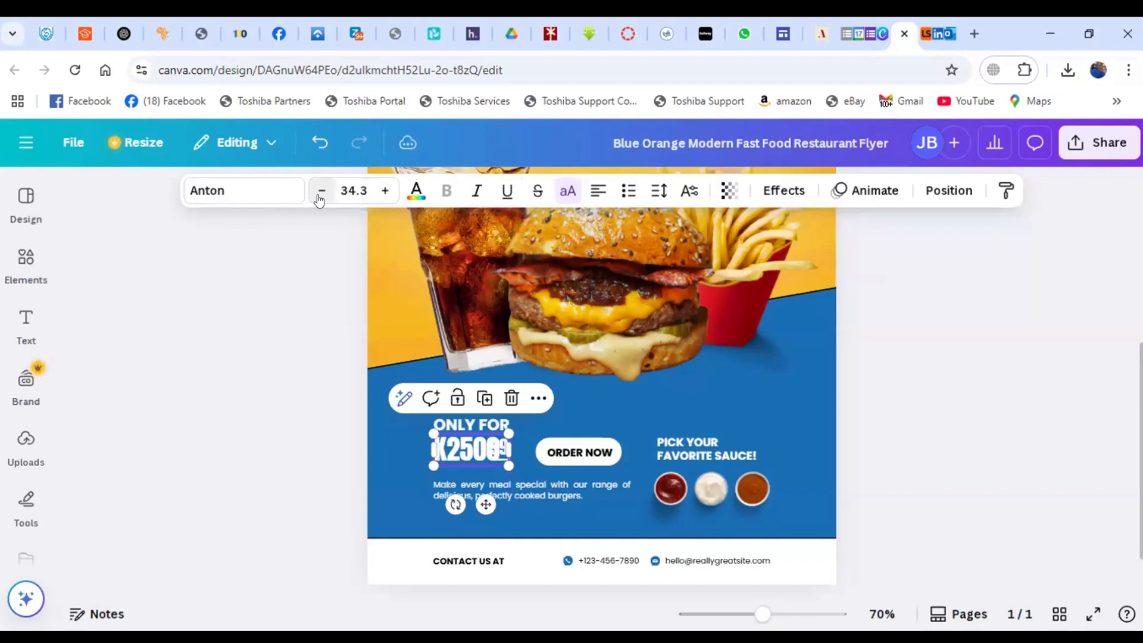
double_click(321, 192)
double_click(321, 191)
double_click(321, 191)
double_click(321, 191)
click(321, 191)
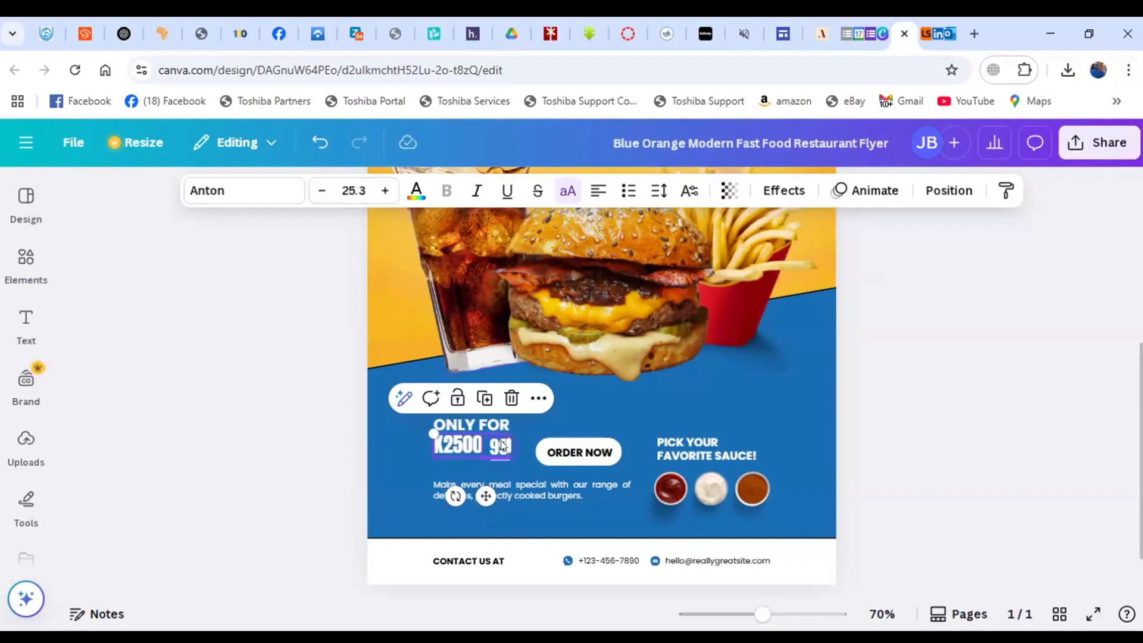
click(502, 445)
key(Delete)
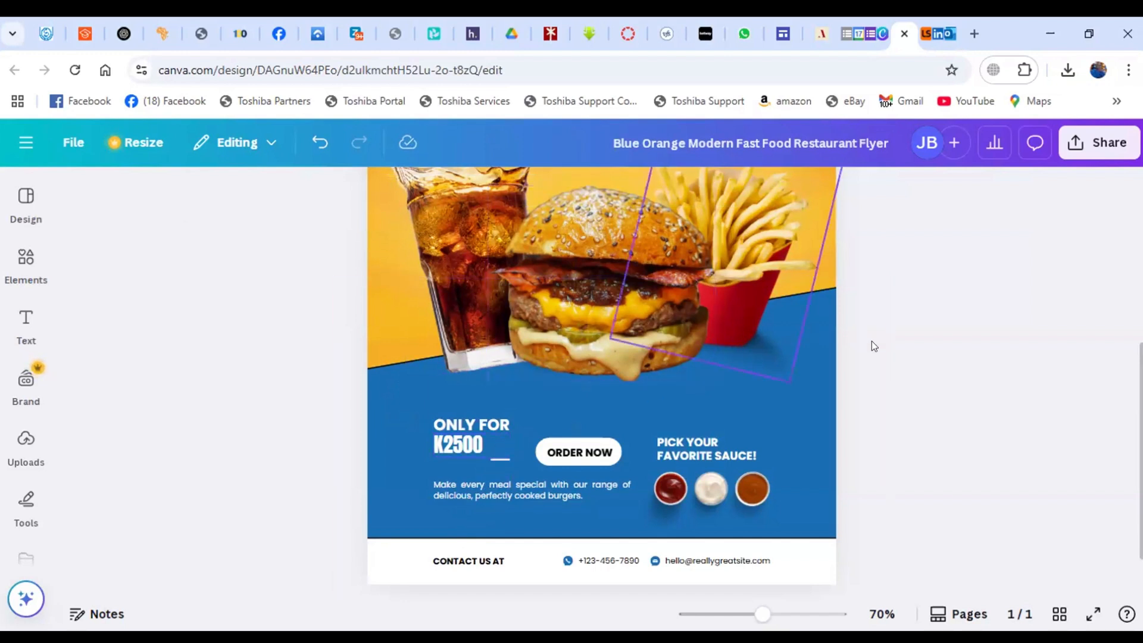
Step: Enlarge the "K2500" price text to font size 36.3
click(462, 449)
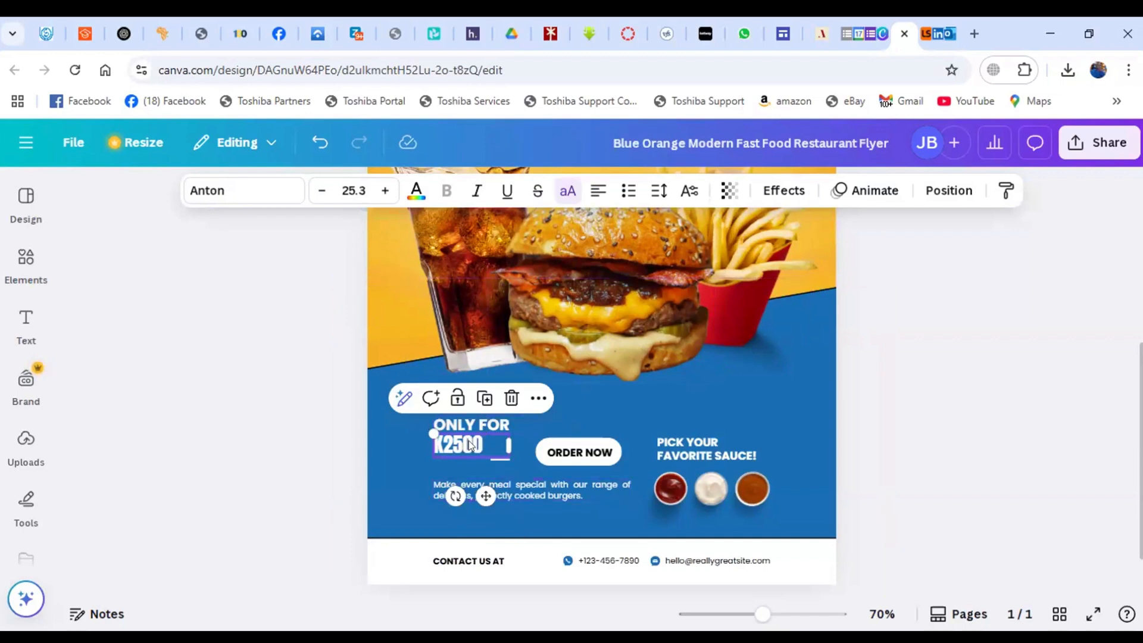
click(387, 190)
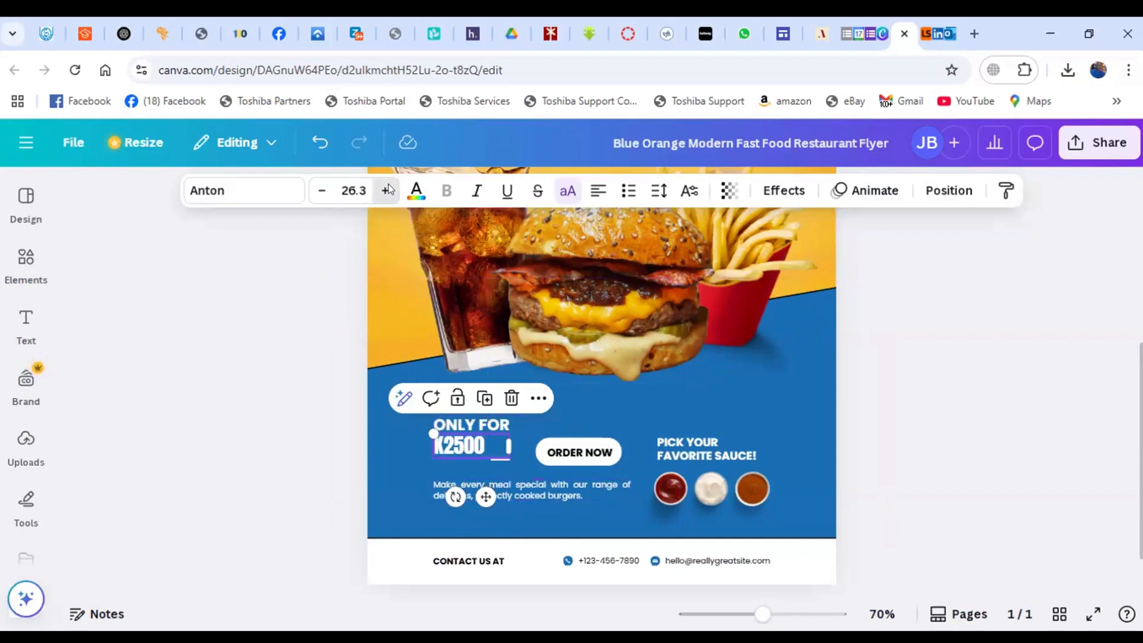
click(387, 190)
click(387, 190)
click(387, 190)
click(387, 190)
click(386, 190)
click(387, 190)
click(386, 190)
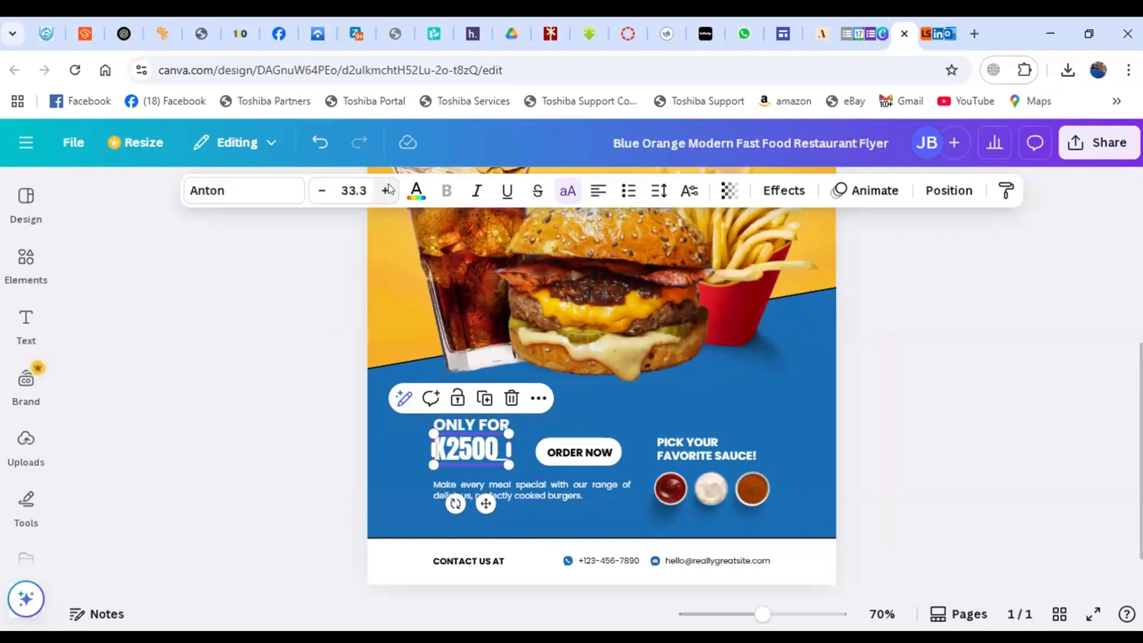
click(387, 190)
click(388, 185)
click(388, 185)
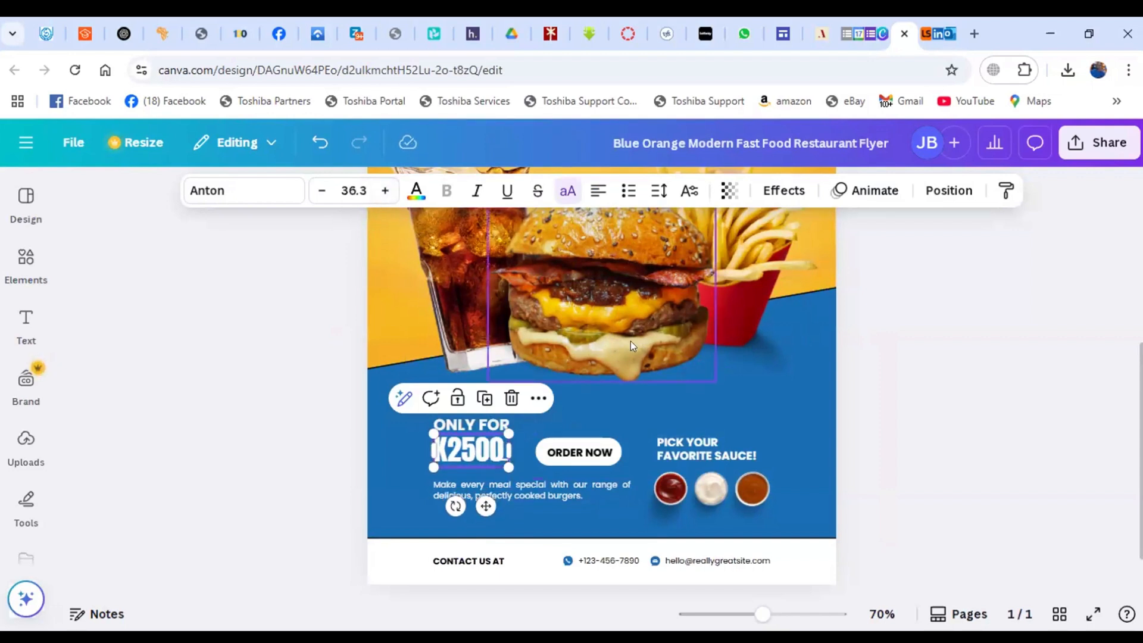
click(872, 362)
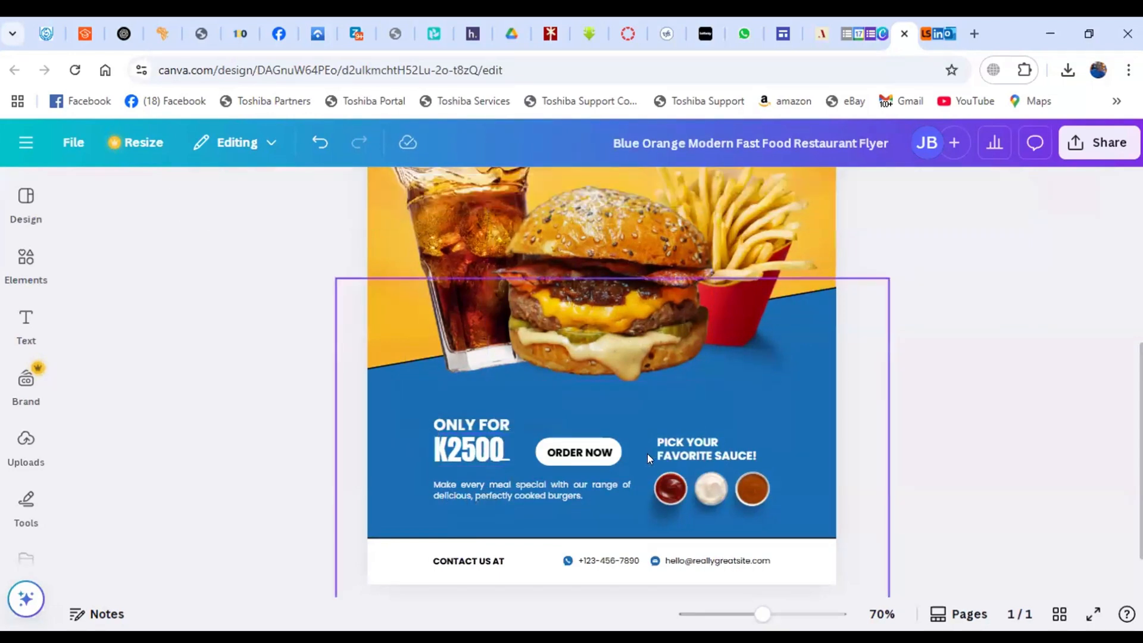
Step: Replace the burger description under the price with "For orders, contact us on" followed by the business phone number
click(487, 490)
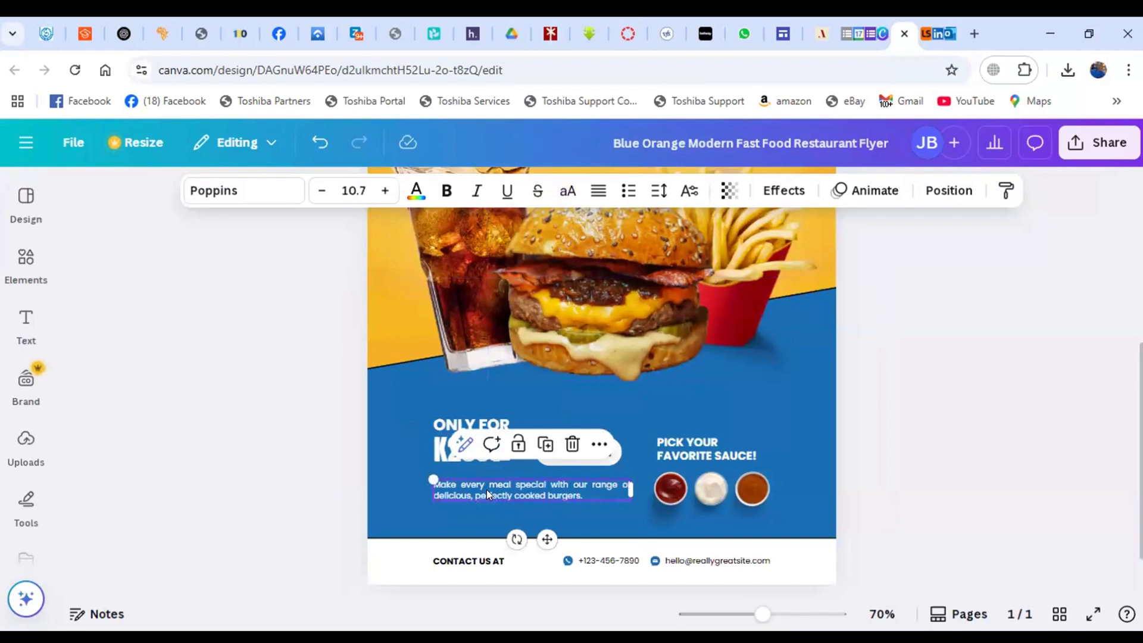
click(487, 490)
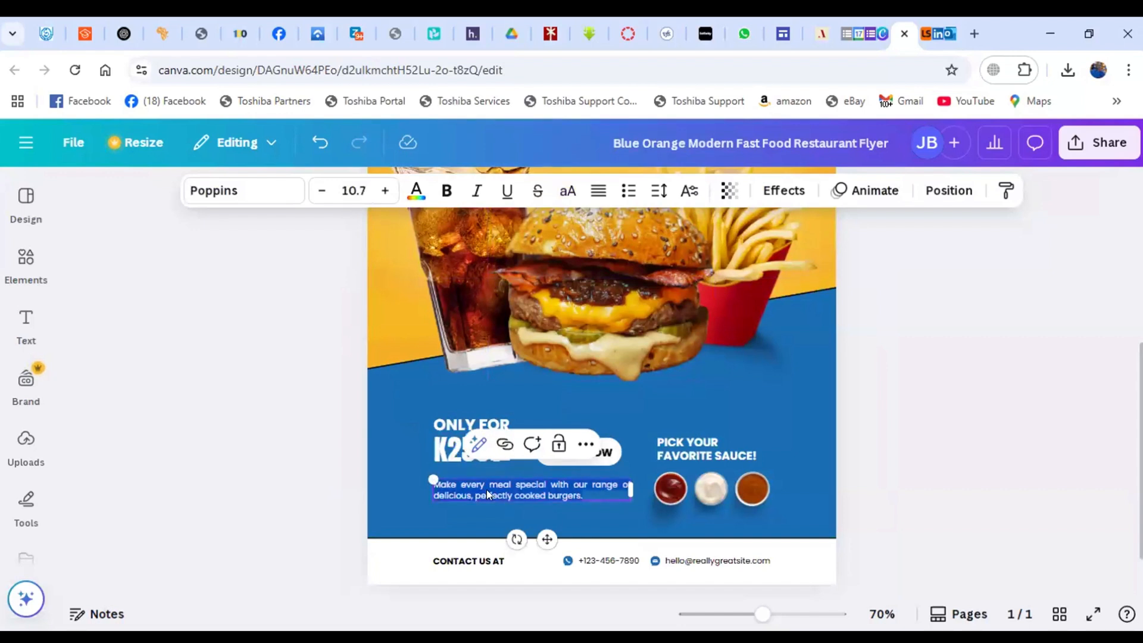
text(For orders)
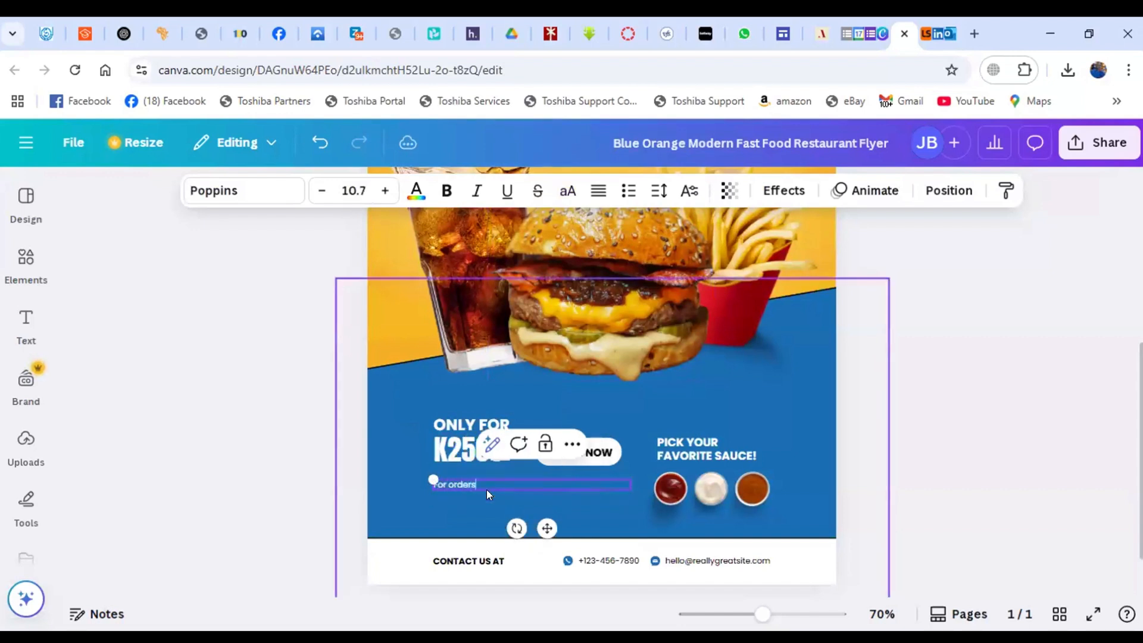
text(, contact us on 883217599)
click(879, 418)
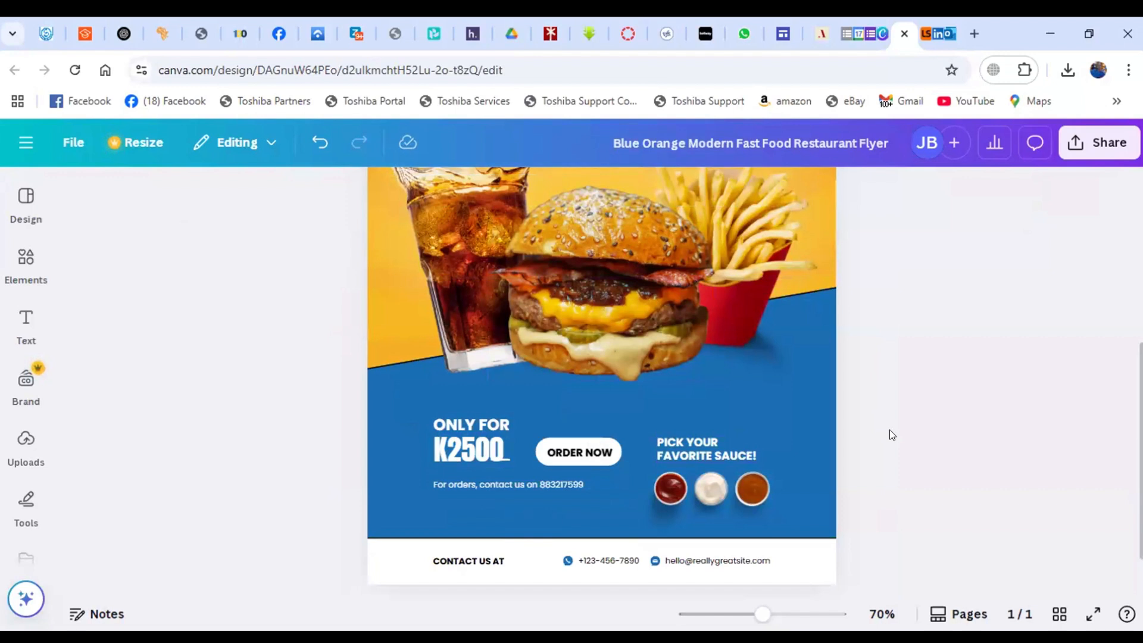
Step: Delete the placeholder e-mail address and phone number from the flyer's white footer
click(489, 562)
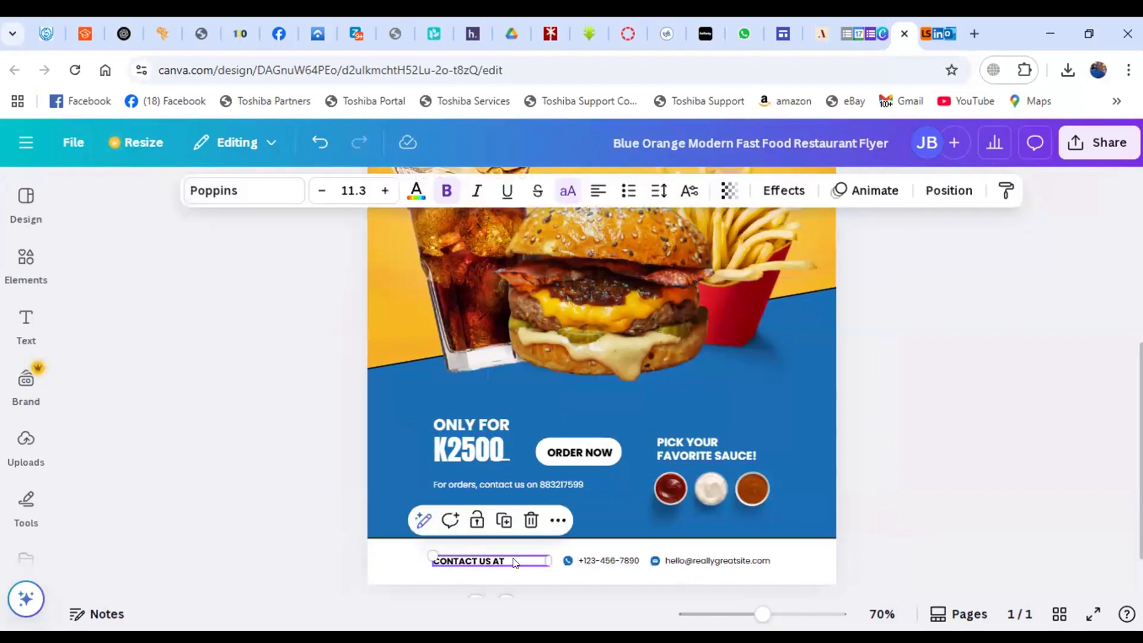
click(605, 553)
click(674, 562)
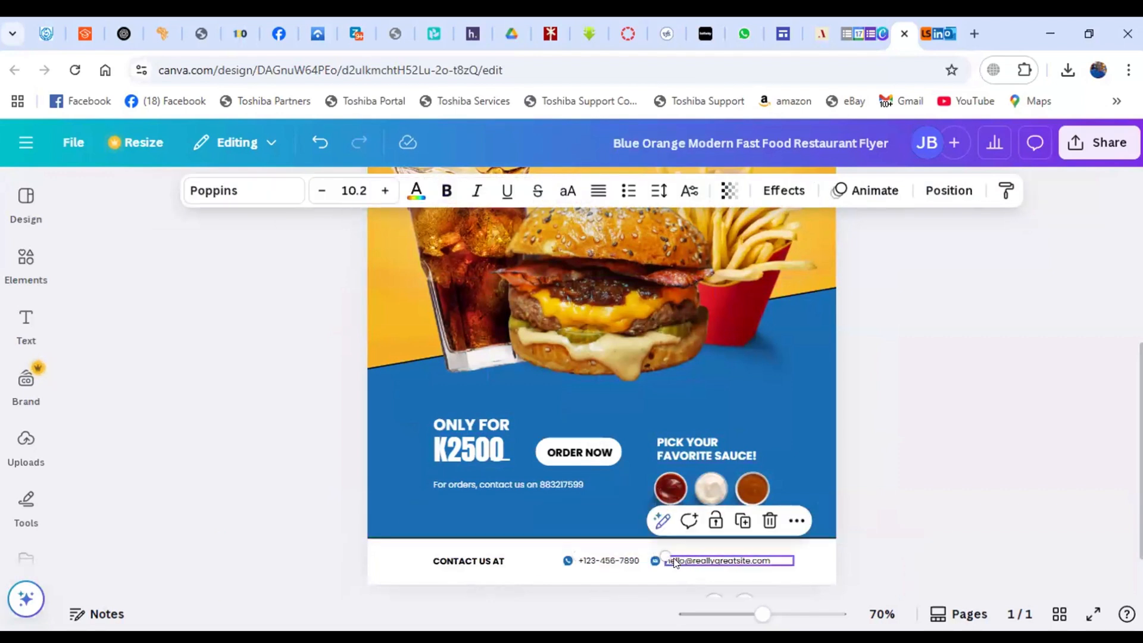
click(872, 477)
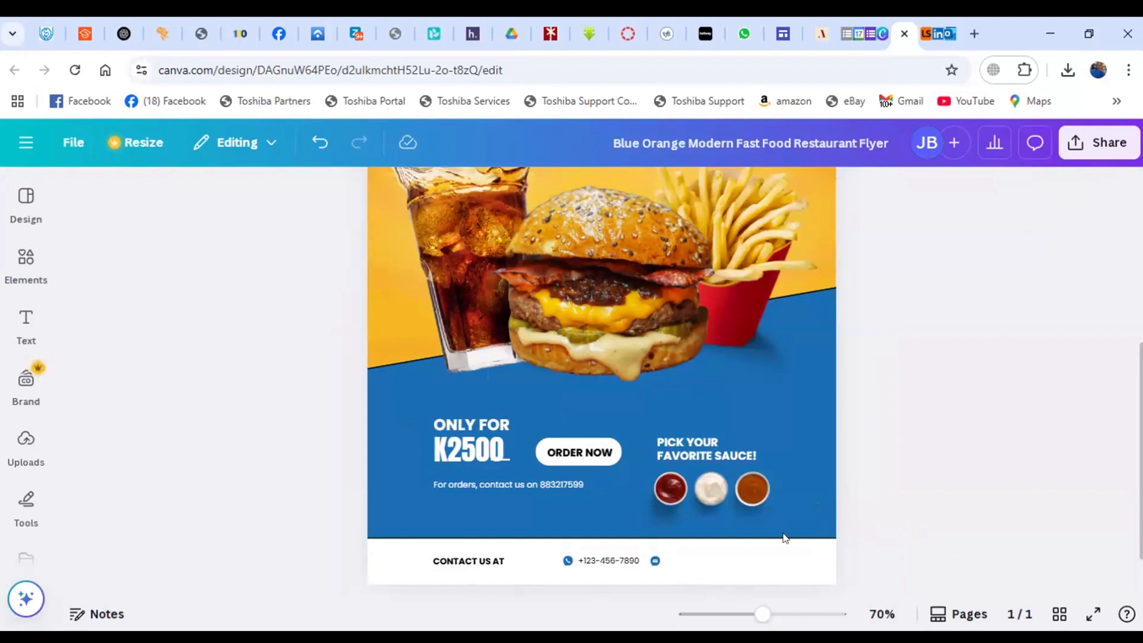
click(639, 556)
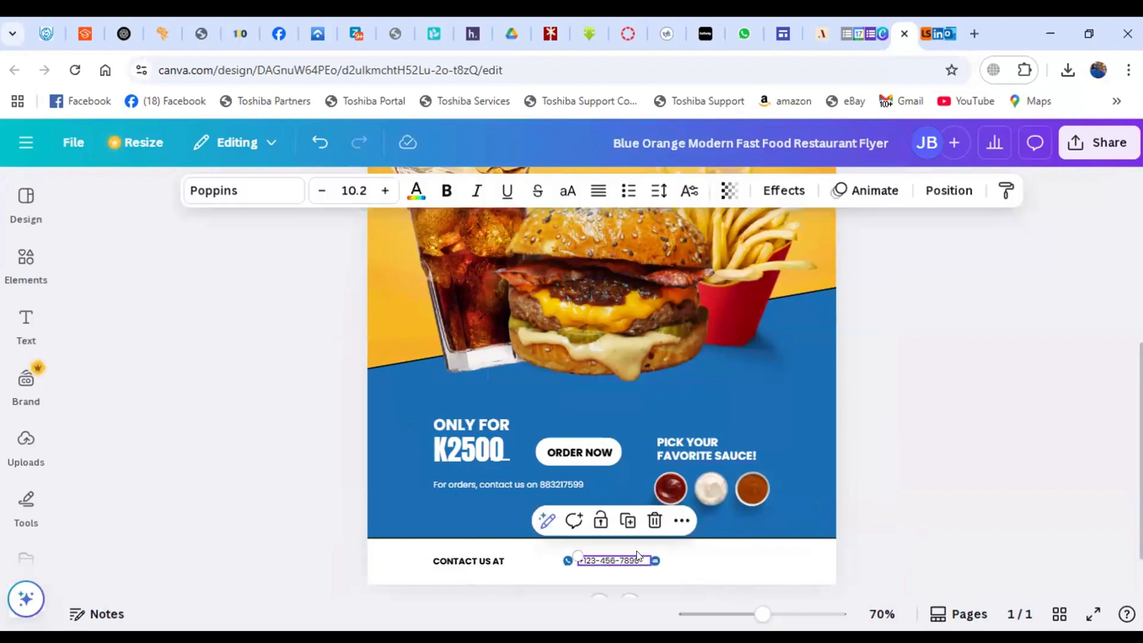
key(Delete)
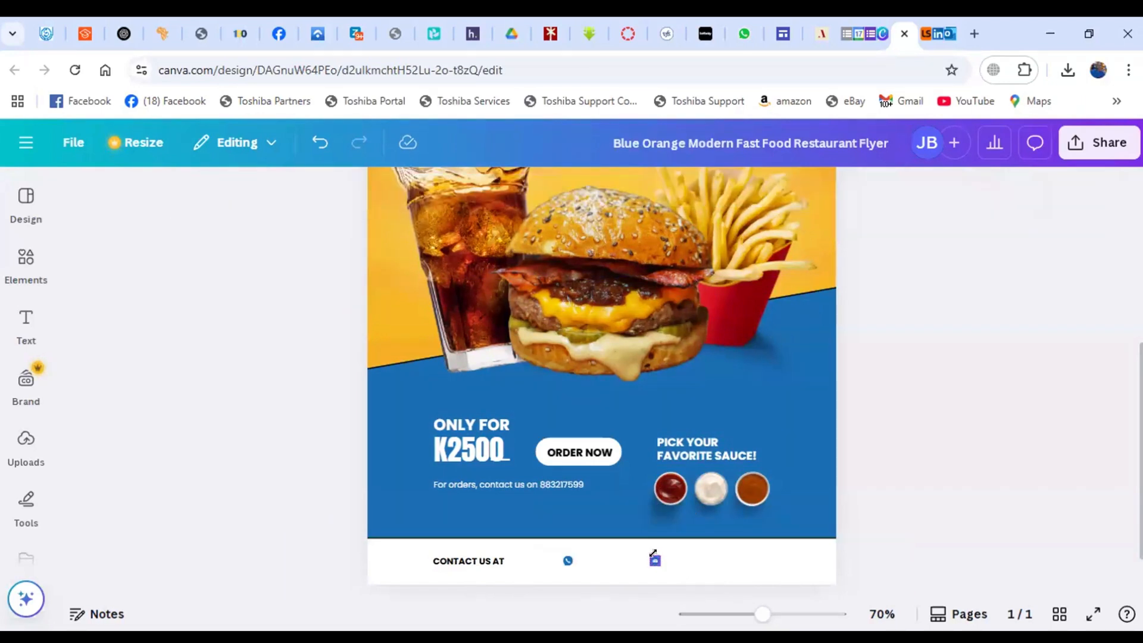
Step: Delete the phone and e-mail icons and the "CONTACT US AT" label from the footer
click(655, 561)
drag(657, 563, 566, 559)
click(567, 559)
key(Delete)
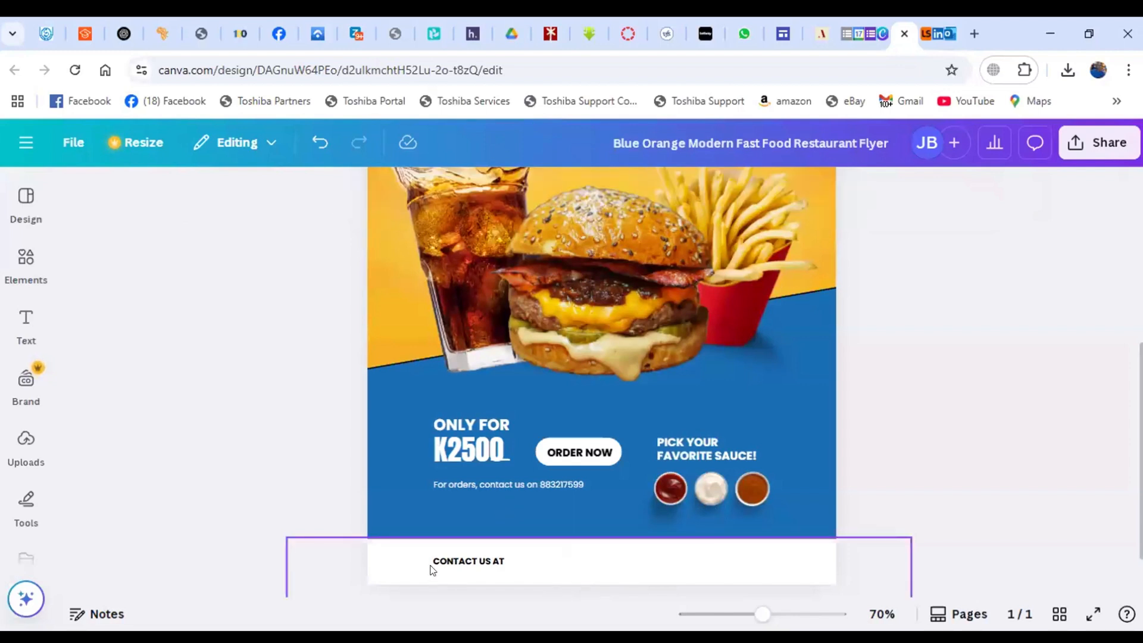
click(448, 562)
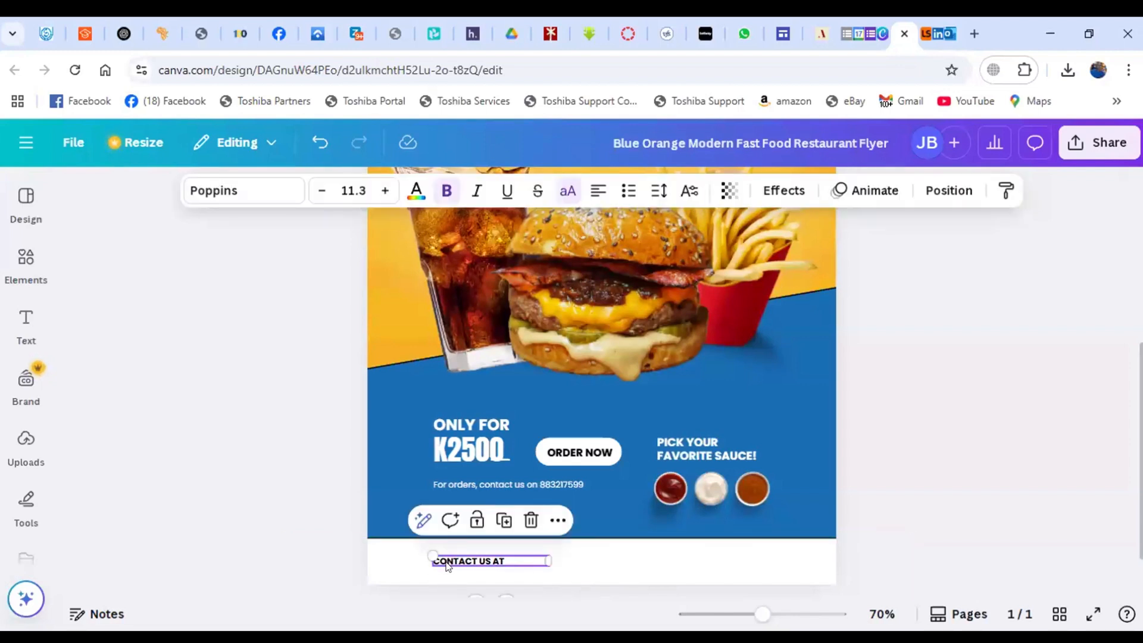
key(Delete)
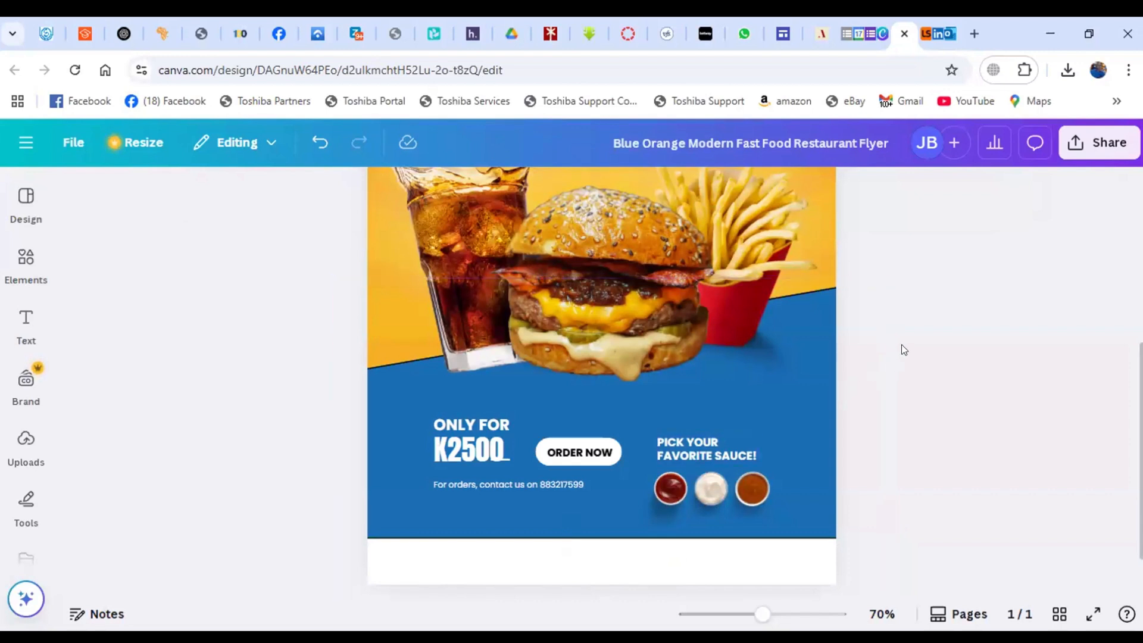
scroll(901, 344, down, 2)
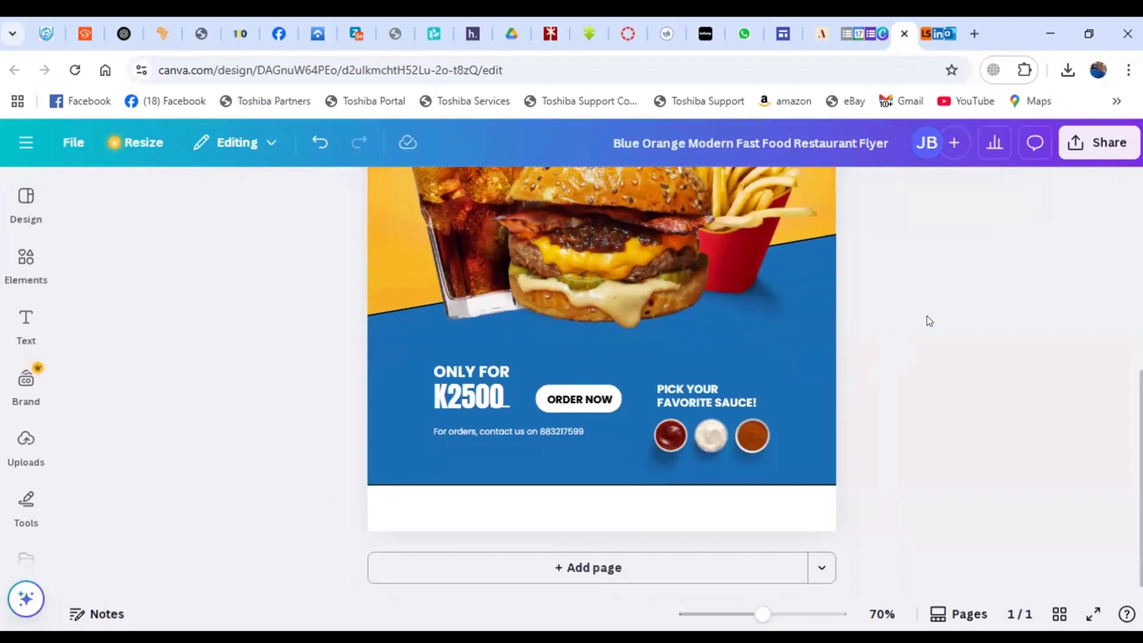
scroll(929, 321, up, 5)
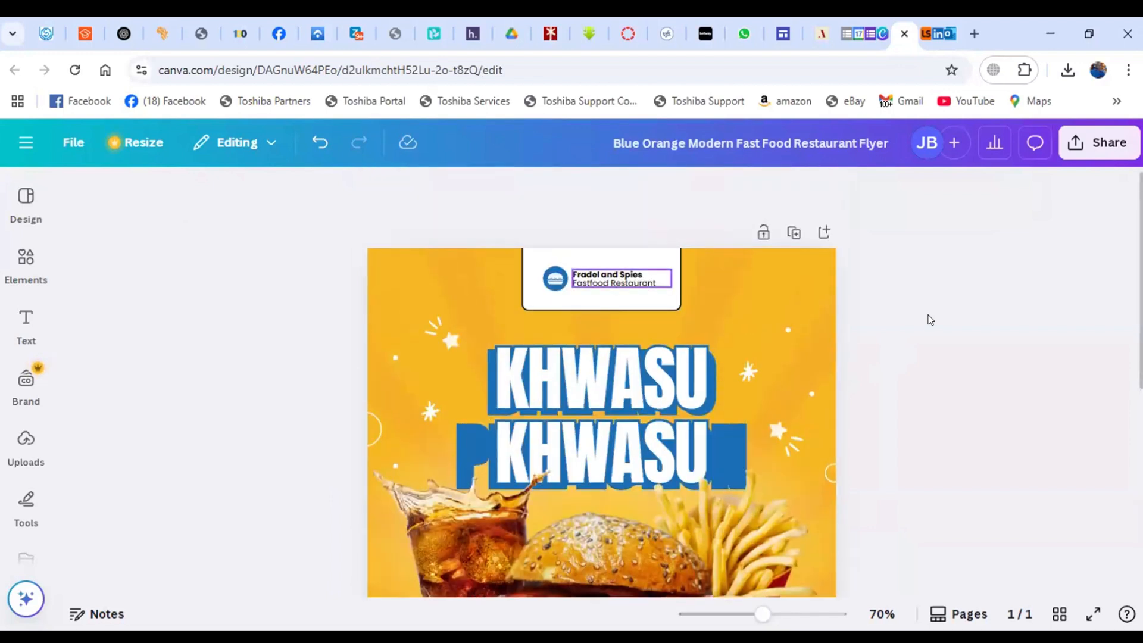
double_click(619, 279)
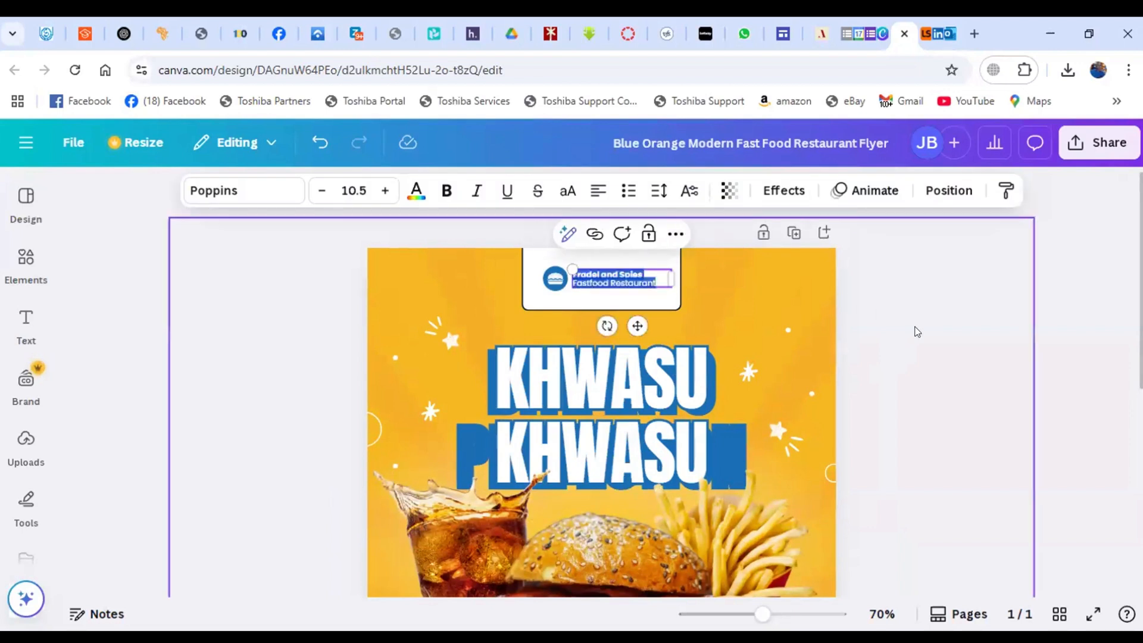
click(915, 327)
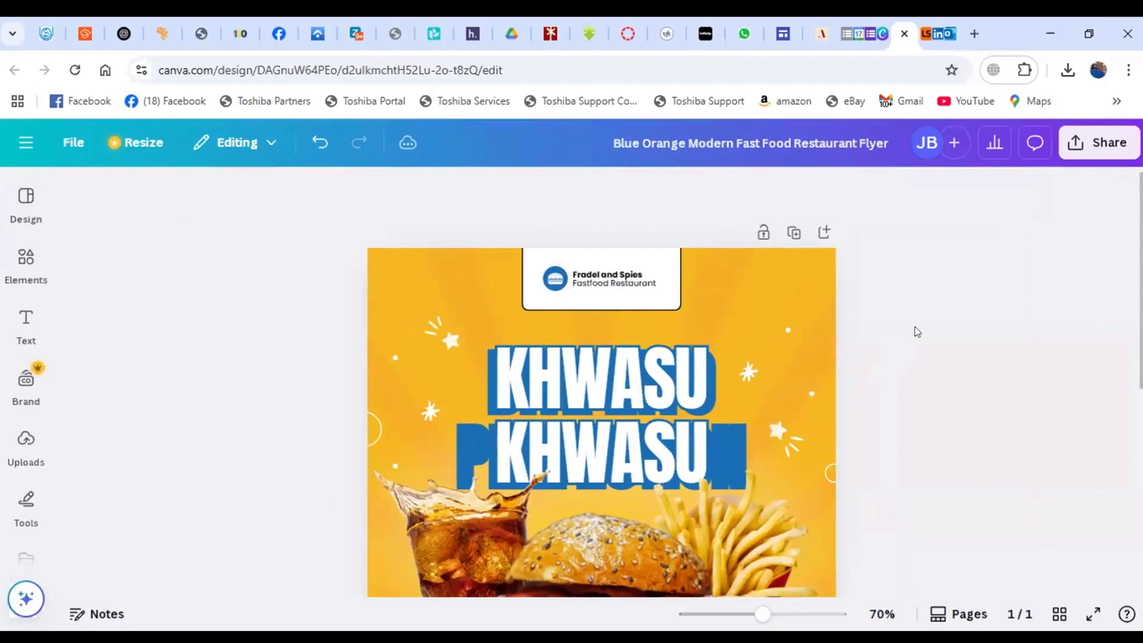
Step: Make the white footer band taller by extending its upper edge to just below the sauce cups
scroll(494, 496, down, 2)
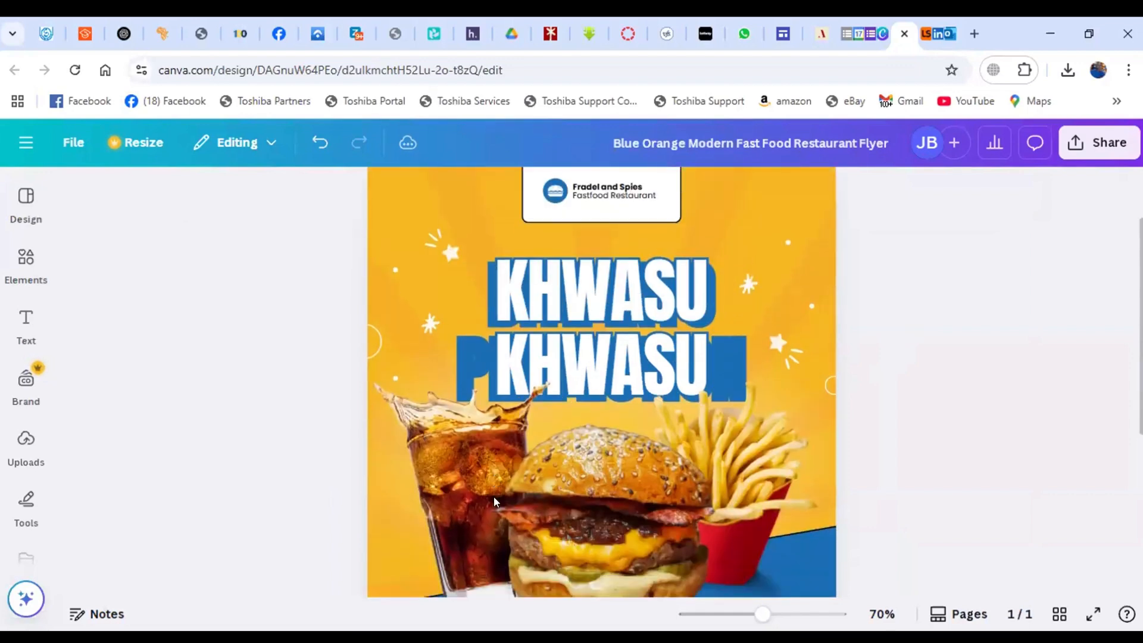
scroll(494, 496, down, 1)
scroll(588, 478, down, 5)
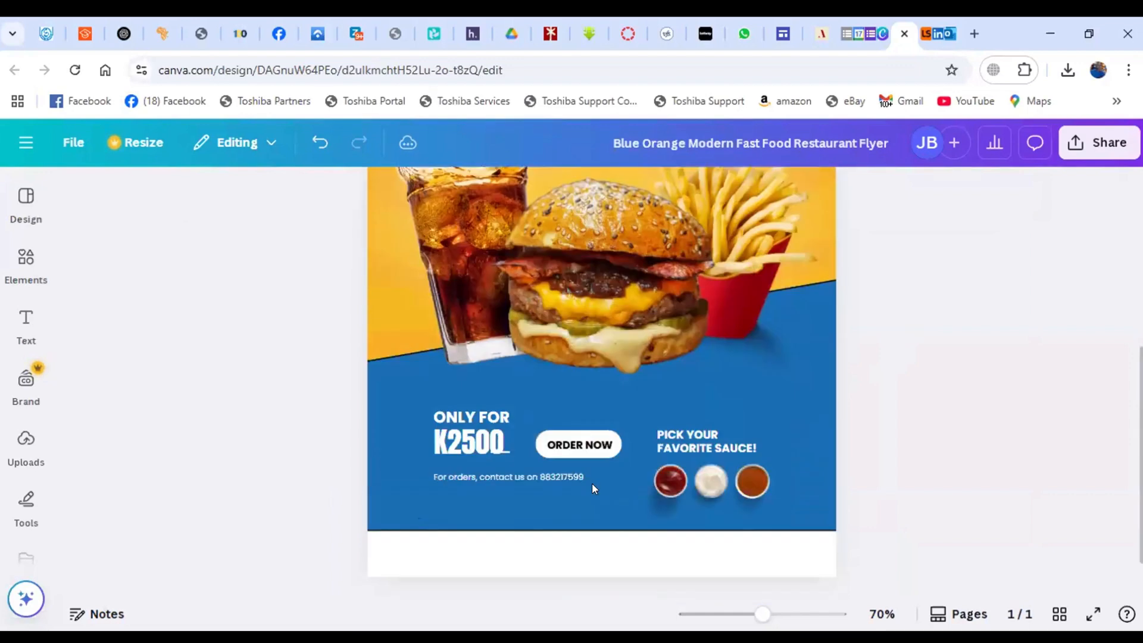
click(588, 495)
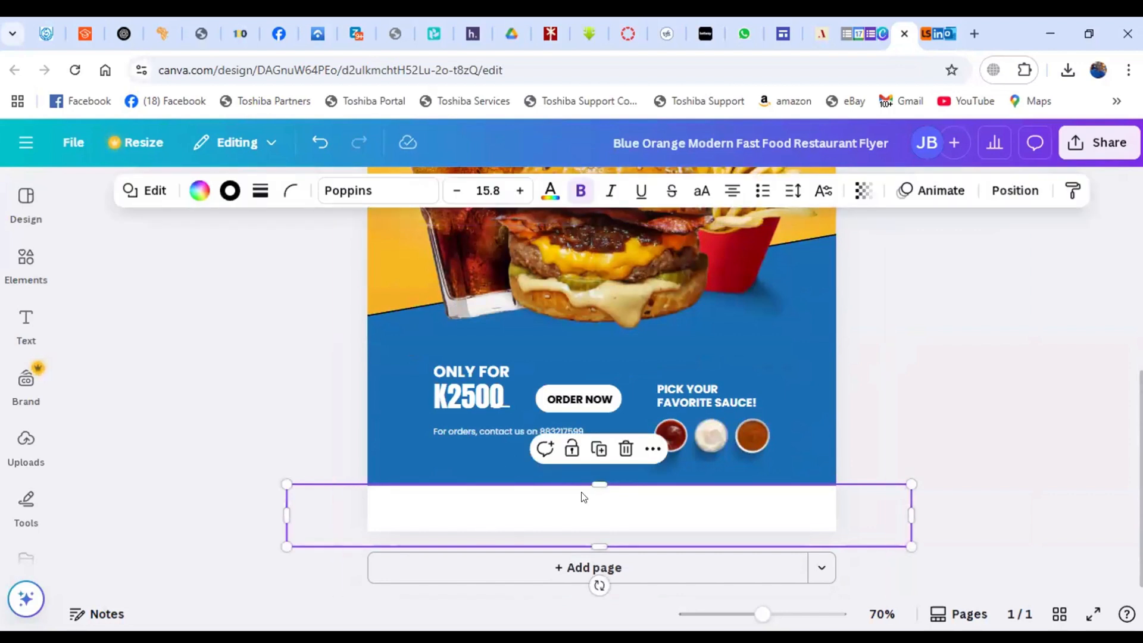
click(533, 508)
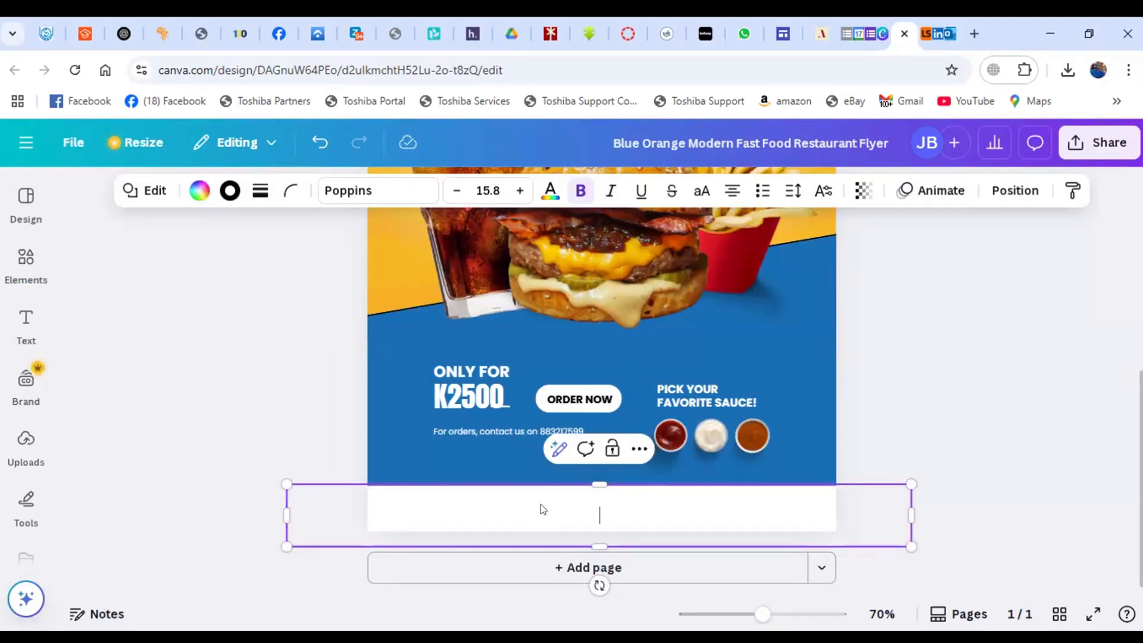
drag(595, 470, 597, 449)
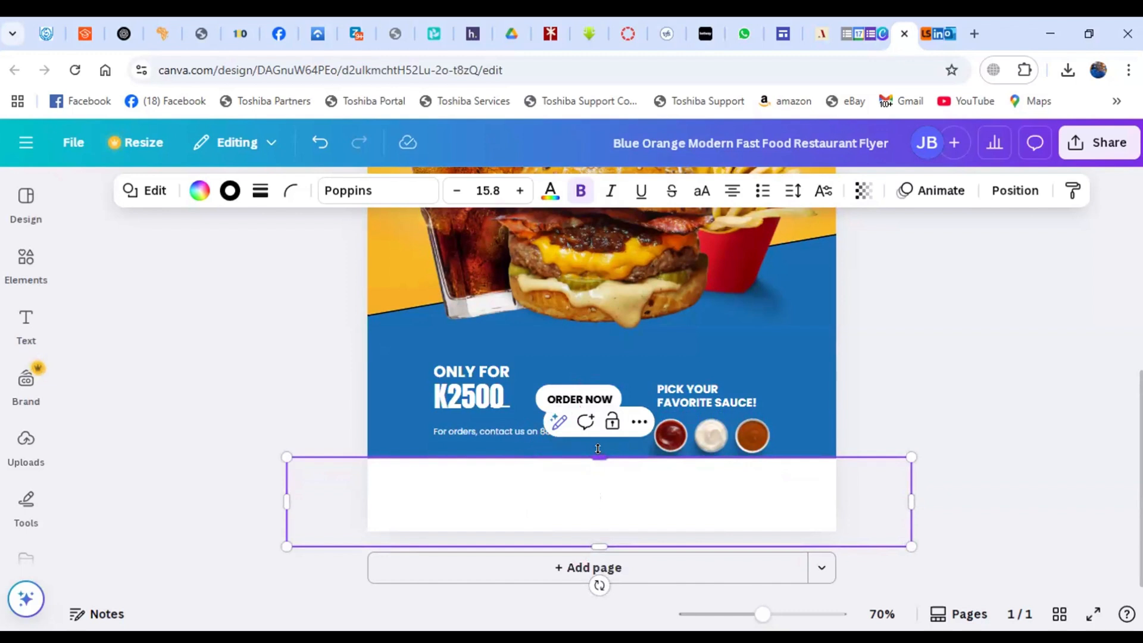
mouse_move(598, 450)
mouse_down()
mouse_move(598, 484)
mouse_move(599, 455)
mouse_up()
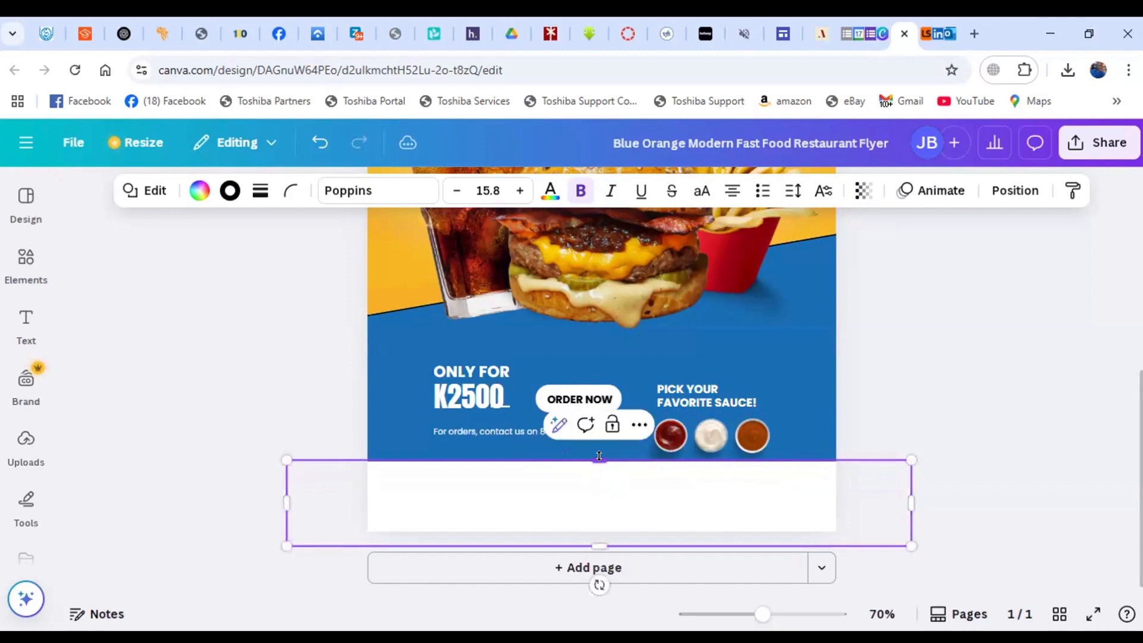
key(Escape)
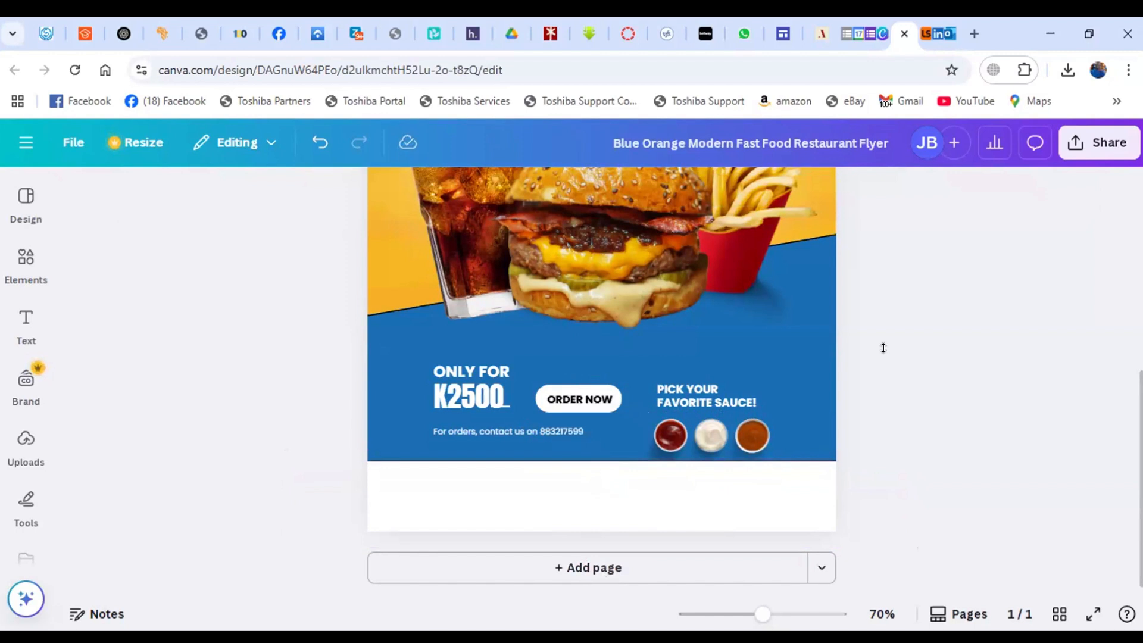
Step: Insert the First Web Foundation logo from the uploaded images and move it onto the white footer
click(30, 452)
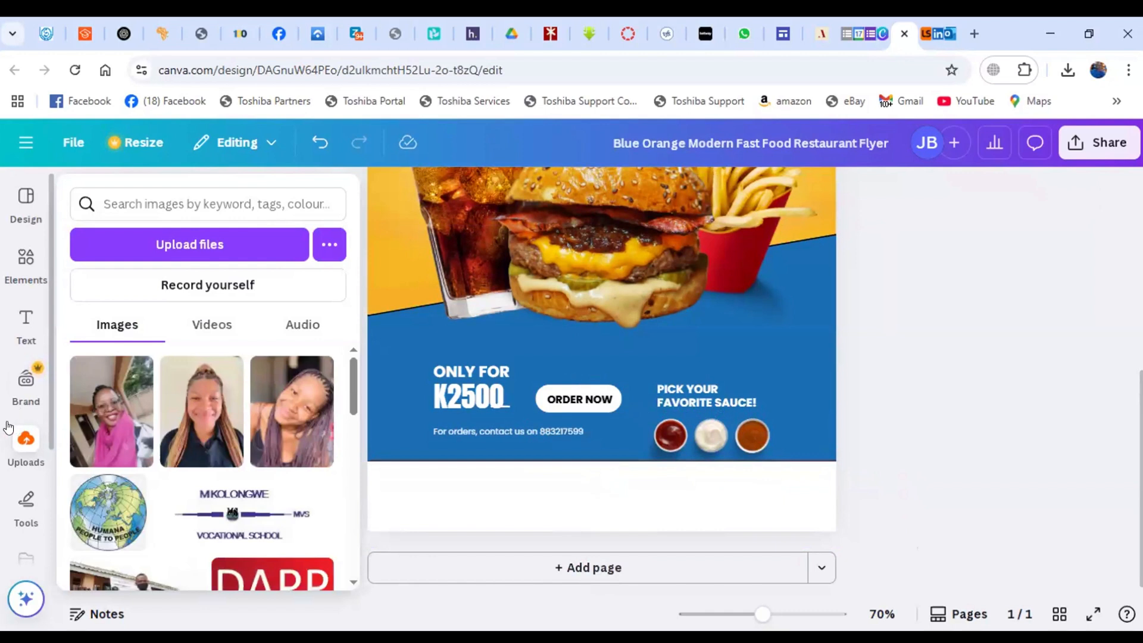
click(19, 448)
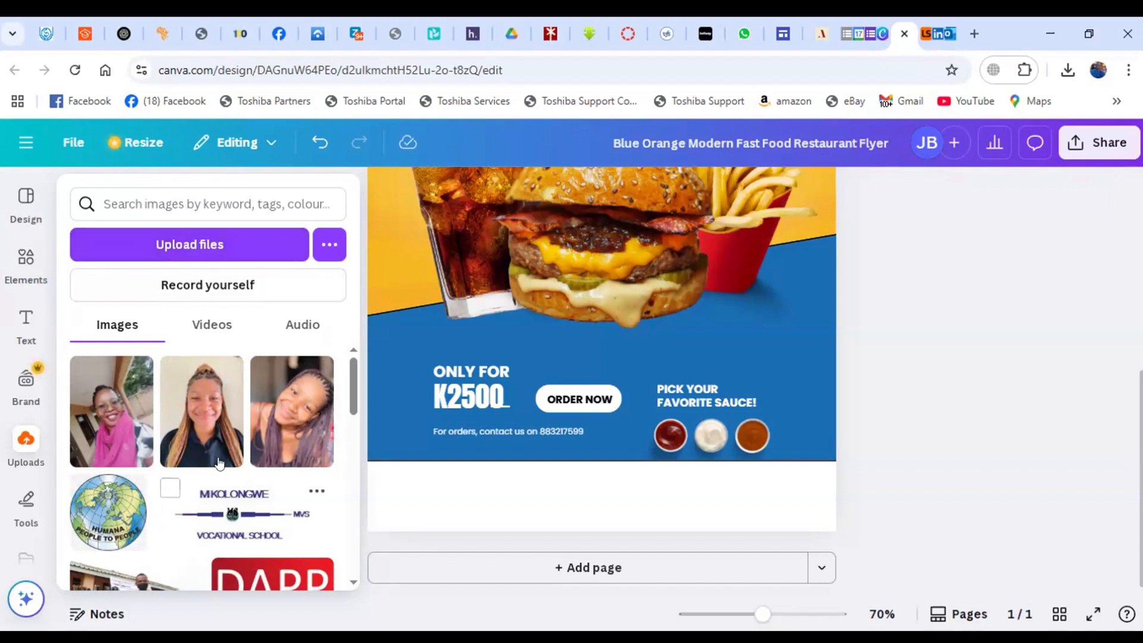
scroll(337, 406, down, 3)
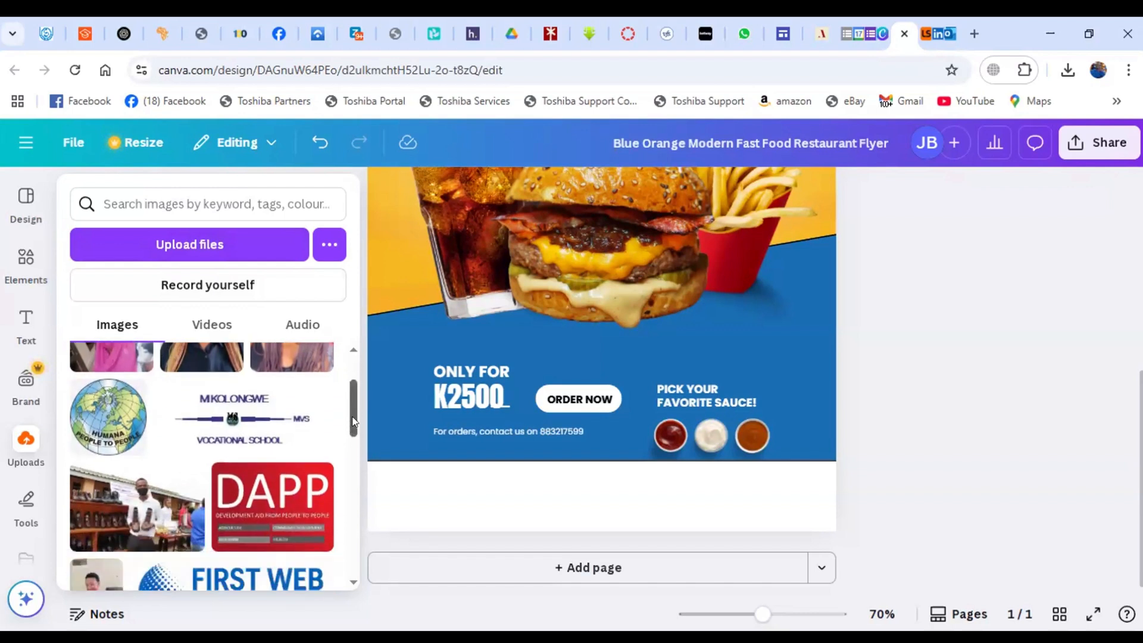
mouse_move(352, 429)
mouse_down()
mouse_move(354, 457)
mouse_move(354, 446)
mouse_up()
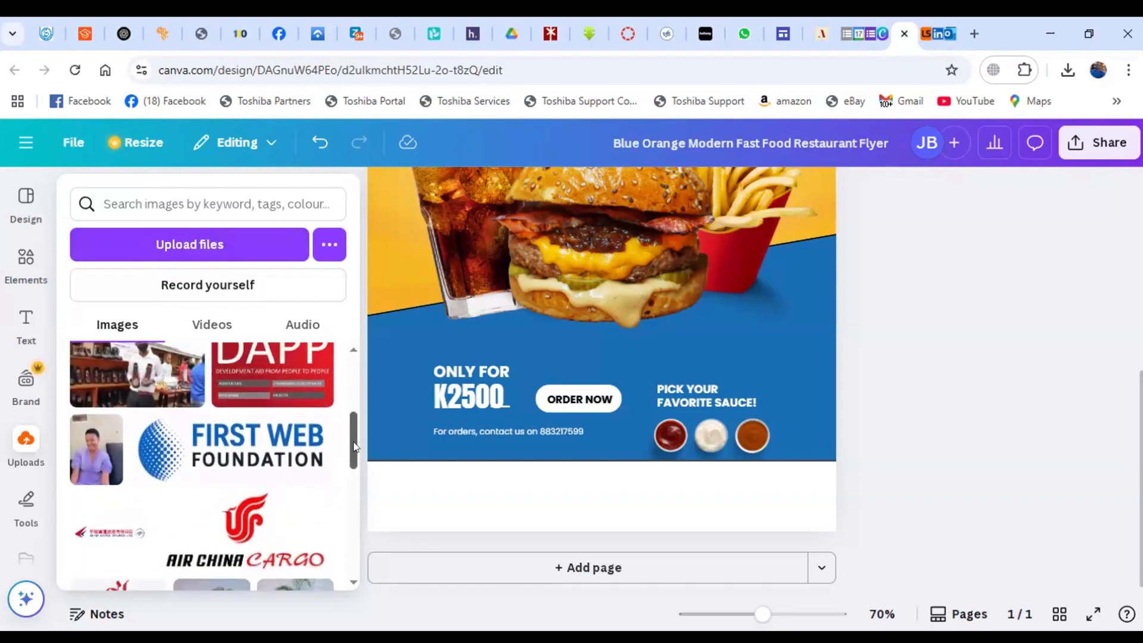
click(249, 442)
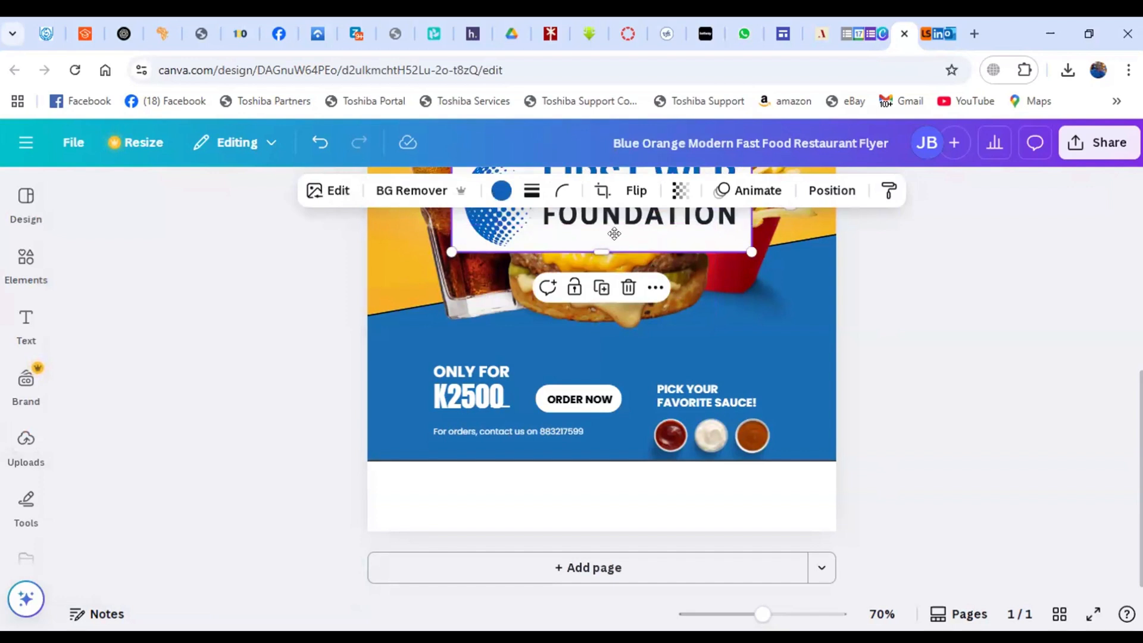
drag(621, 224, 541, 519)
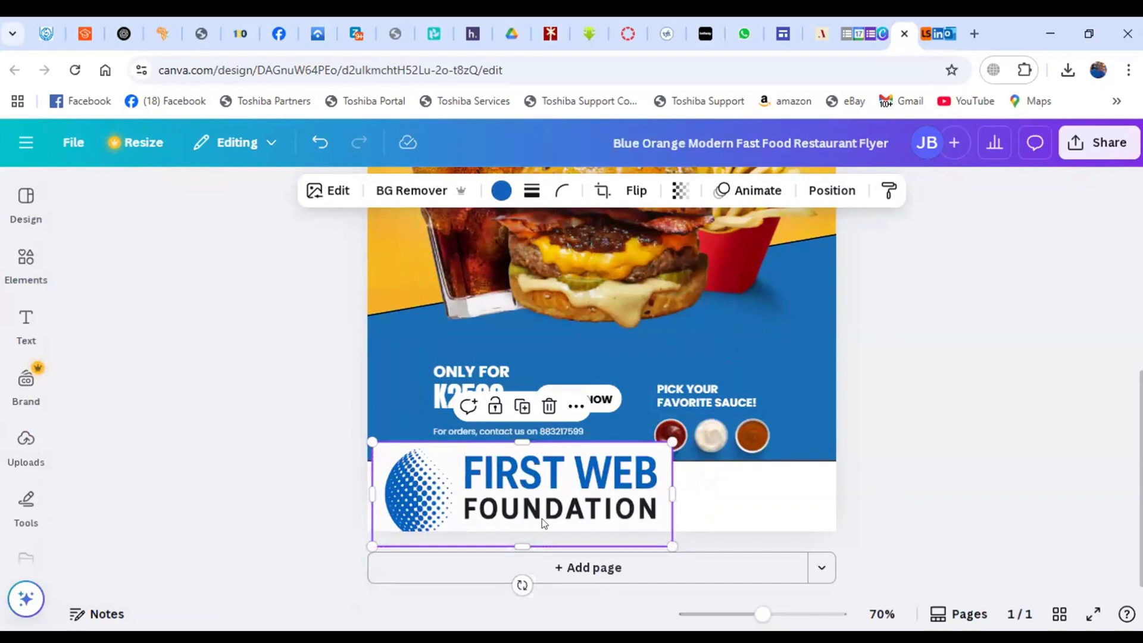
Step: Shrink the First Web Foundation logo to the height of the white footer and align it with the flyer's left edge
drag(369, 435, 412, 468)
drag(415, 471, 415, 471)
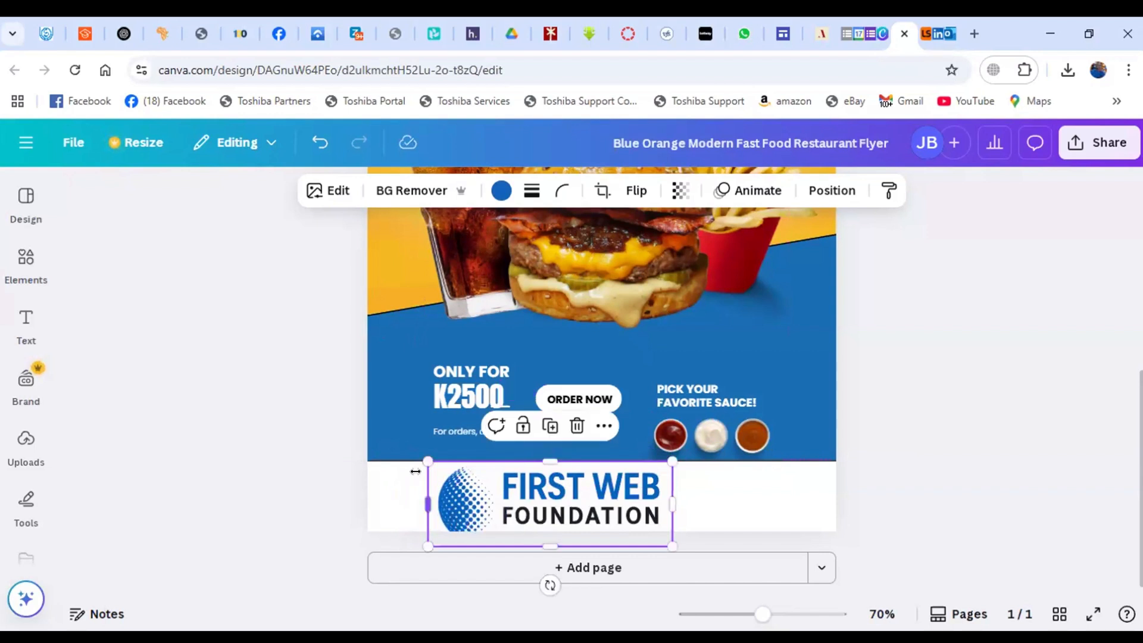
click(889, 415)
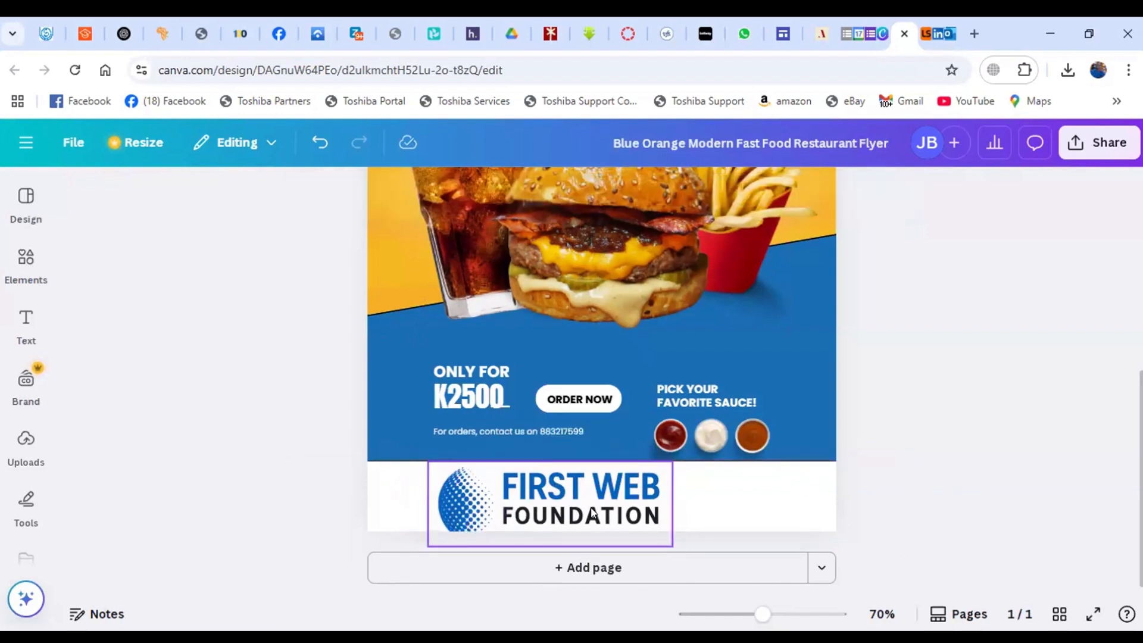
drag(593, 512, 532, 496)
drag(369, 451, 420, 487)
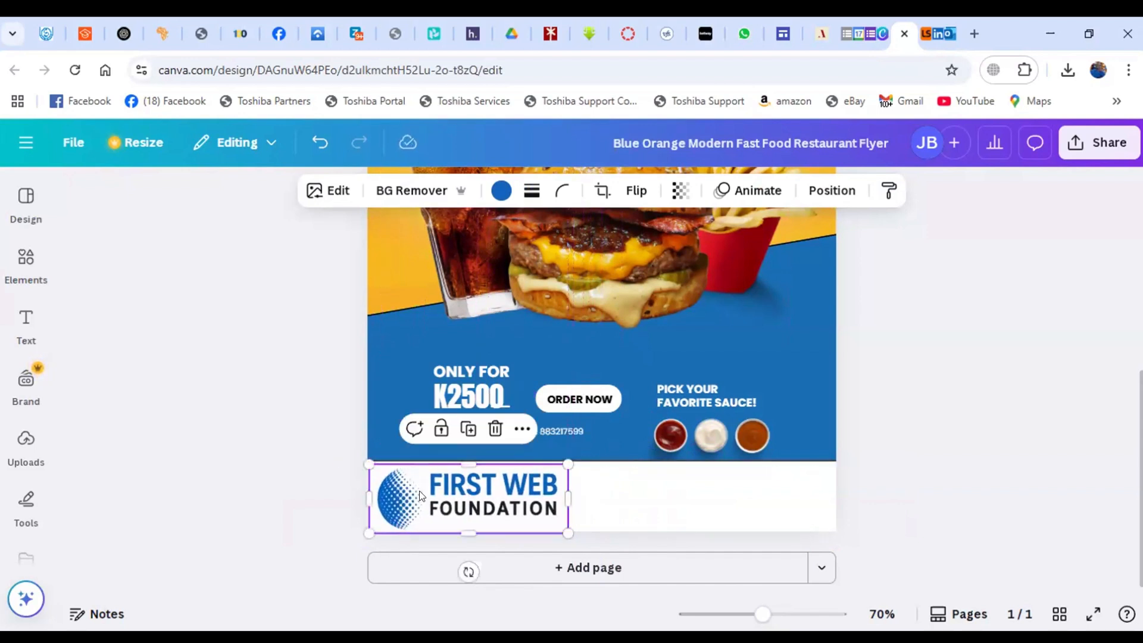
click(860, 374)
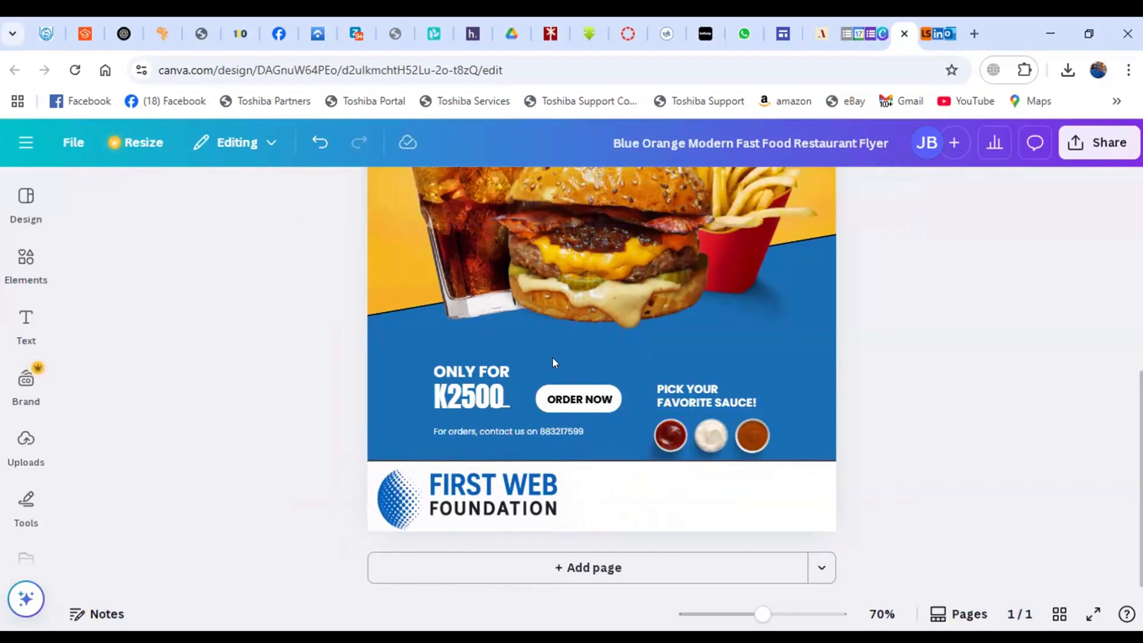
Step: Insert the uploaded Executive Edge Coaching & Training logo whose figure stands beside the text
click(26, 440)
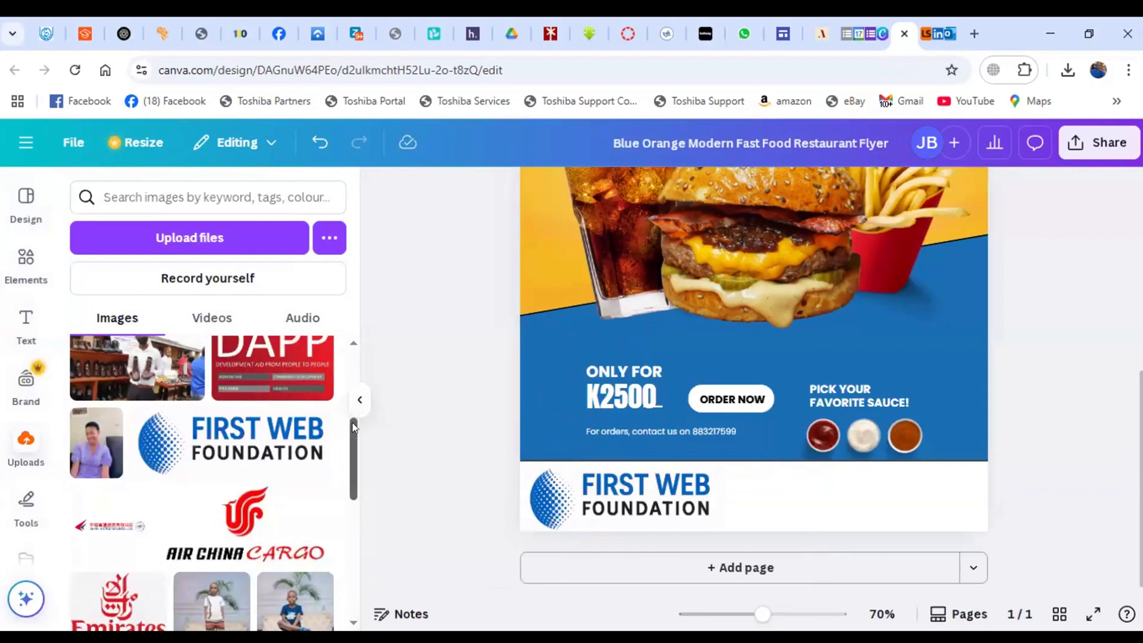
drag(353, 432, 352, 527)
drag(351, 485, 351, 510)
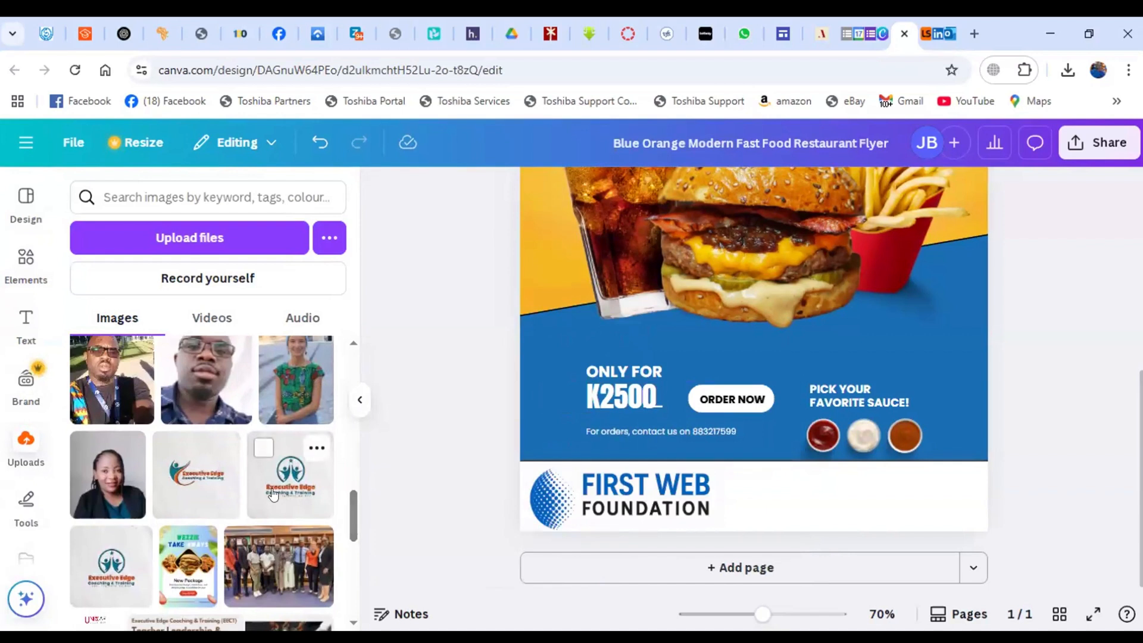
click(195, 474)
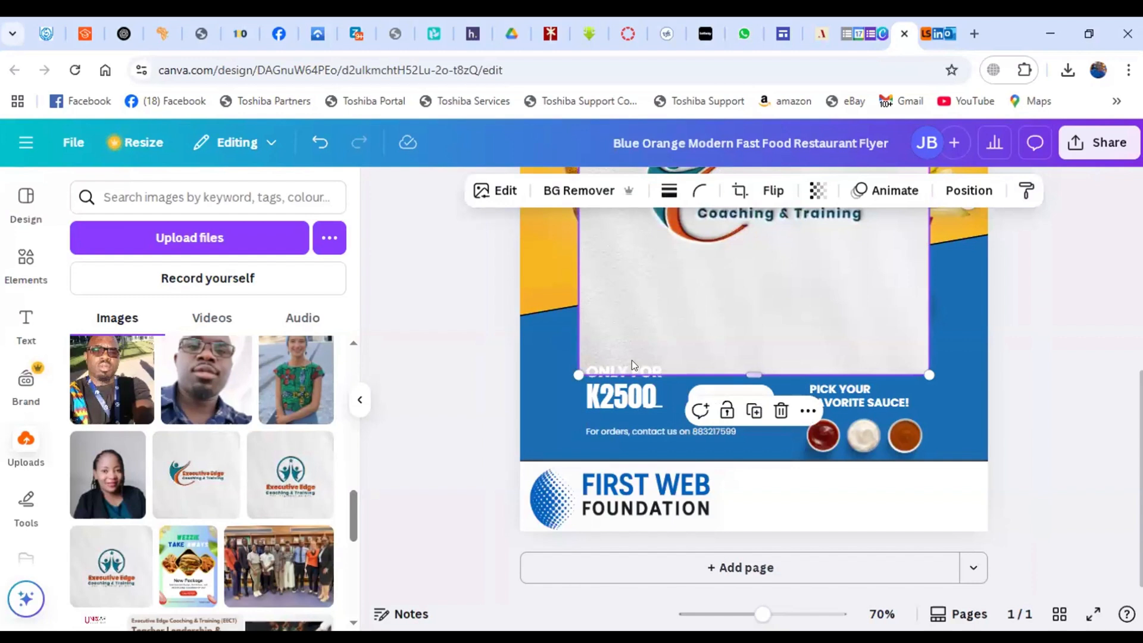
Step: Shrink the Executive Edge logo image and place it over the footer to the right of the First Web Foundation logo
drag(591, 379, 649, 301)
drag(791, 278, 769, 459)
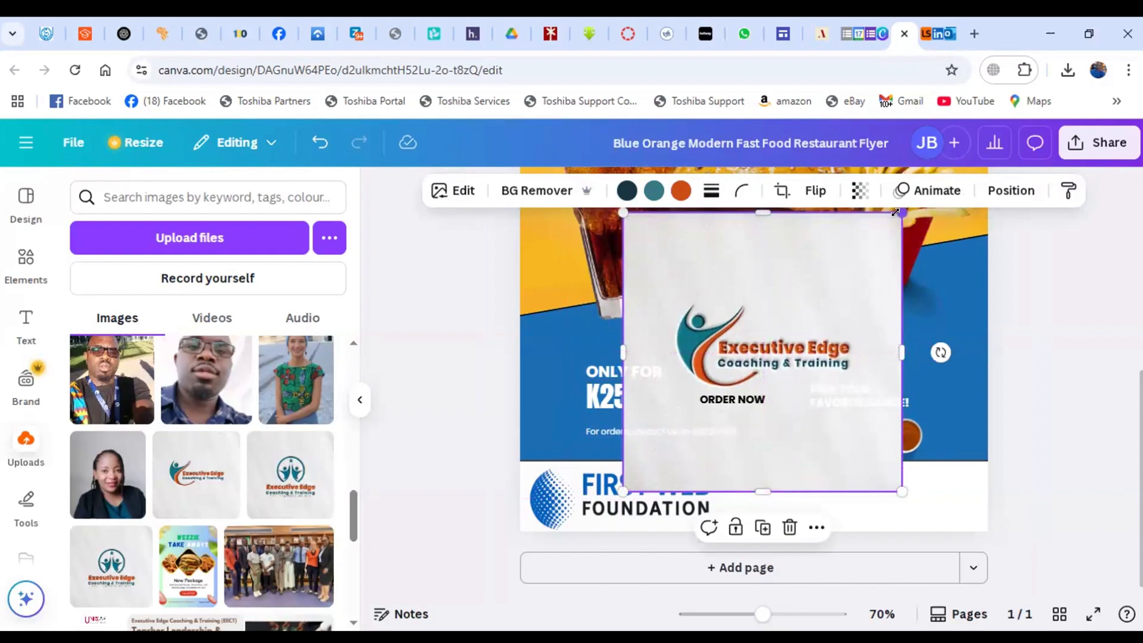
drag(895, 204, 791, 325)
drag(776, 399, 865, 453)
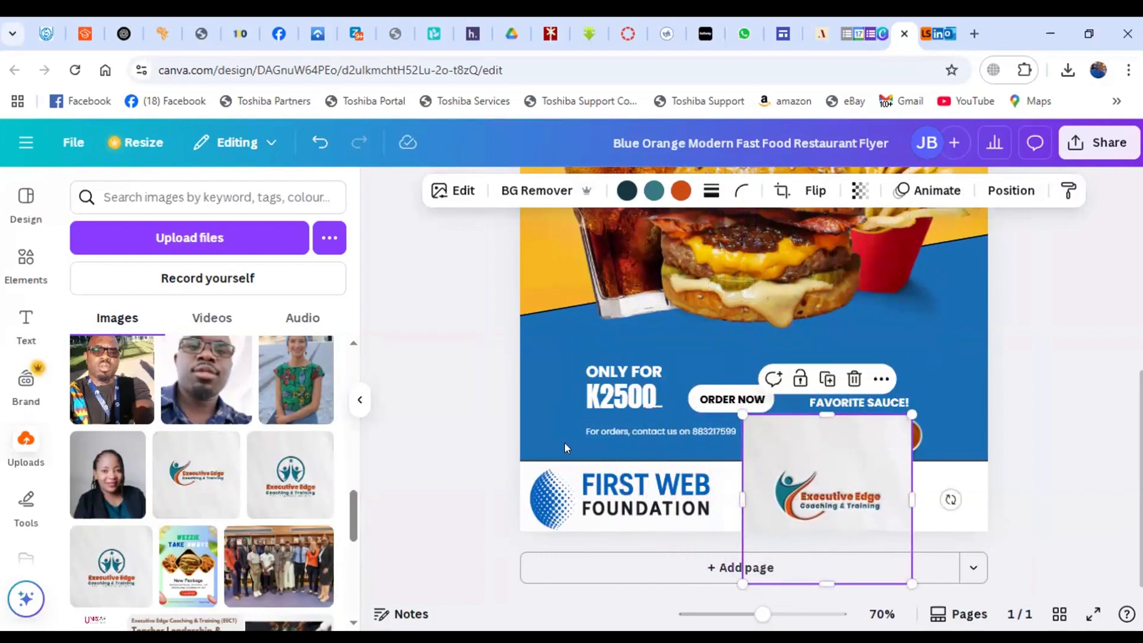
click(463, 397)
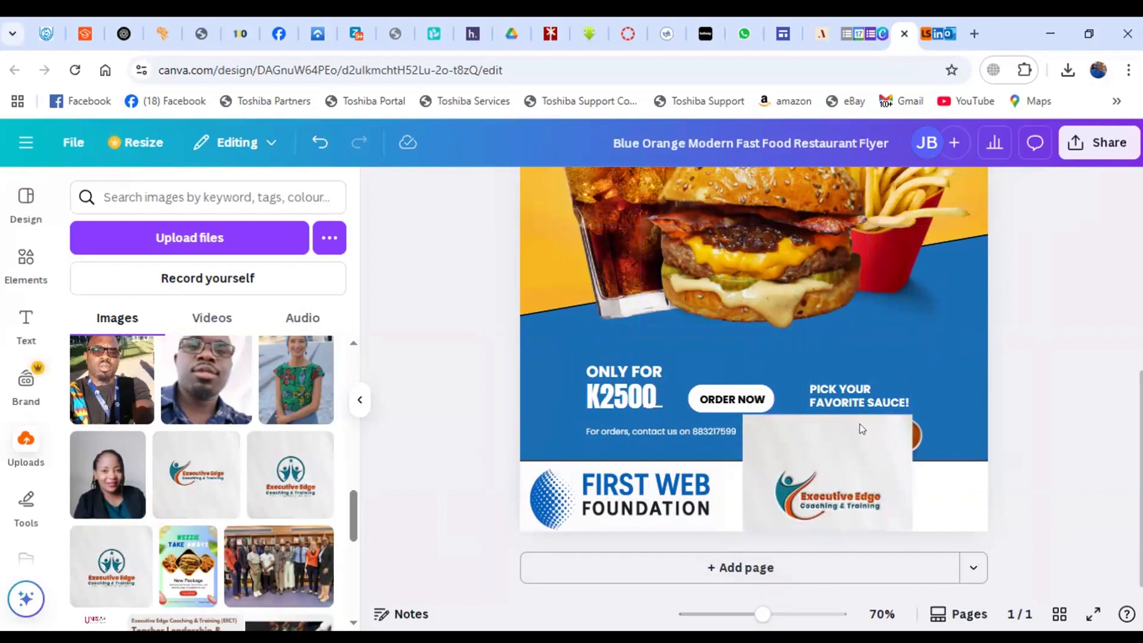
Step: Remove the grey background from the Executive Edge logo image
click(812, 447)
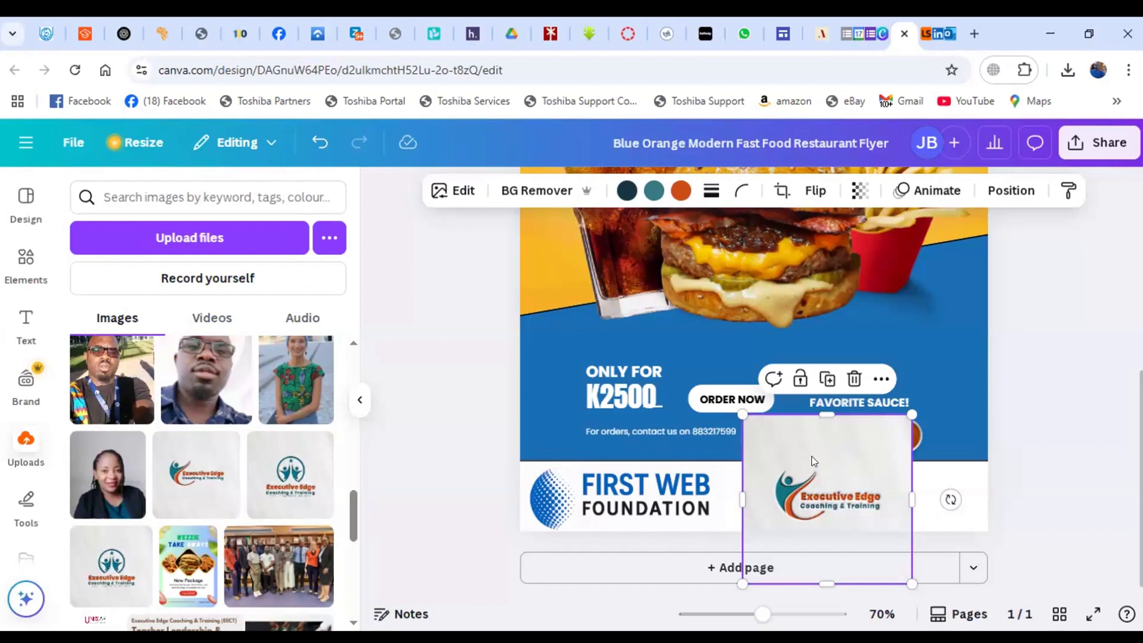
click(532, 191)
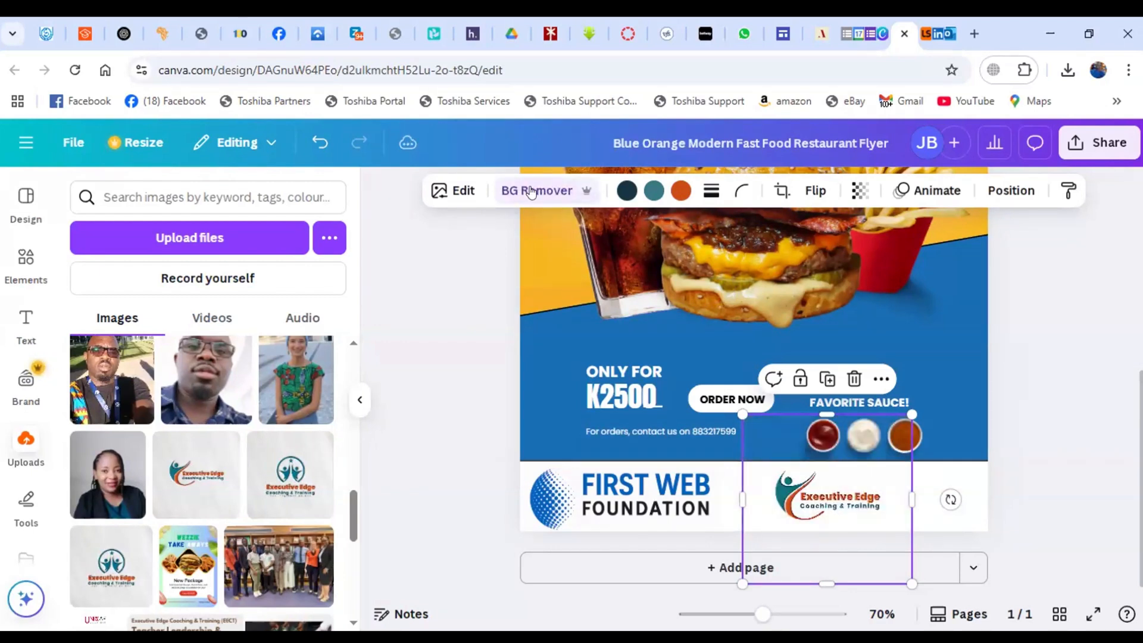
click(471, 373)
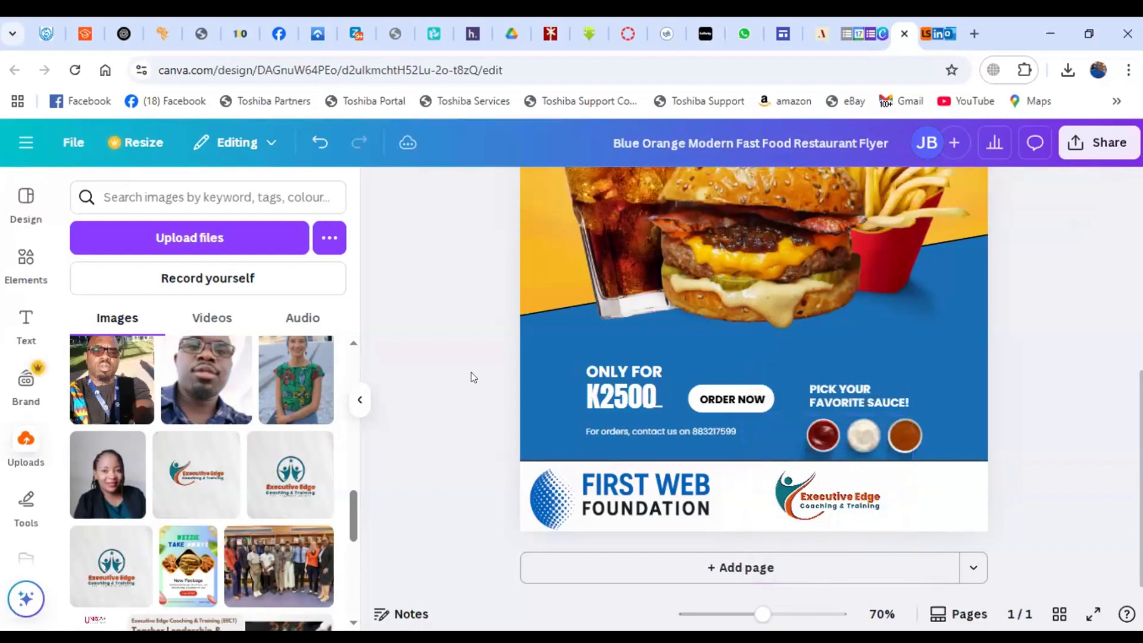
Step: Shift the Executive Edge logo further right in the footer so it sits below the sauce cups
click(853, 492)
drag(854, 488, 881, 499)
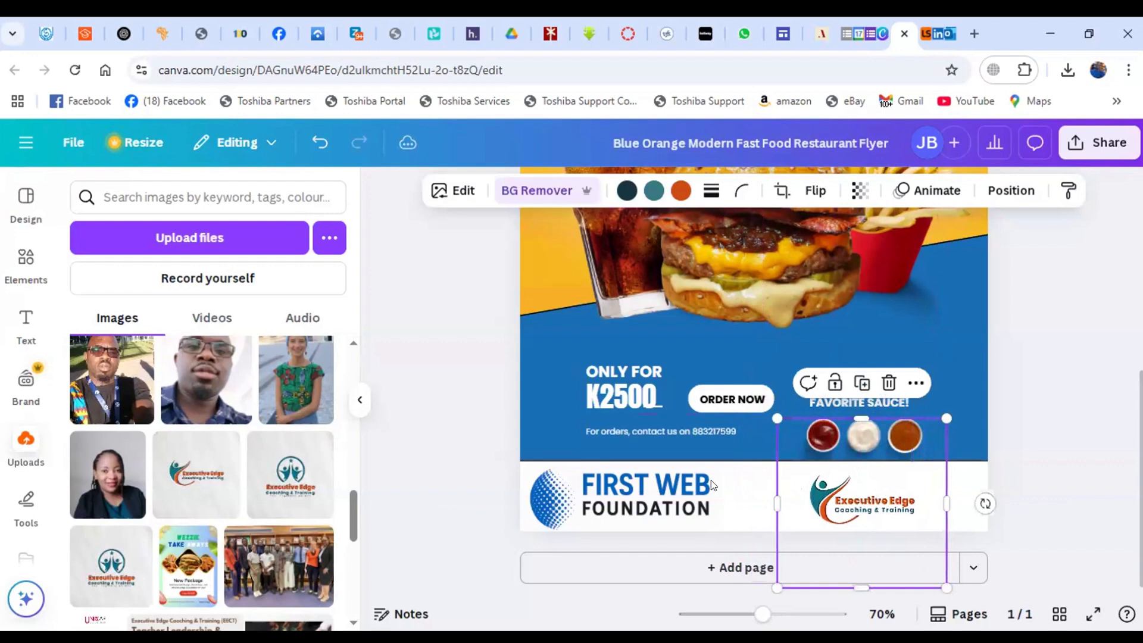
click(442, 406)
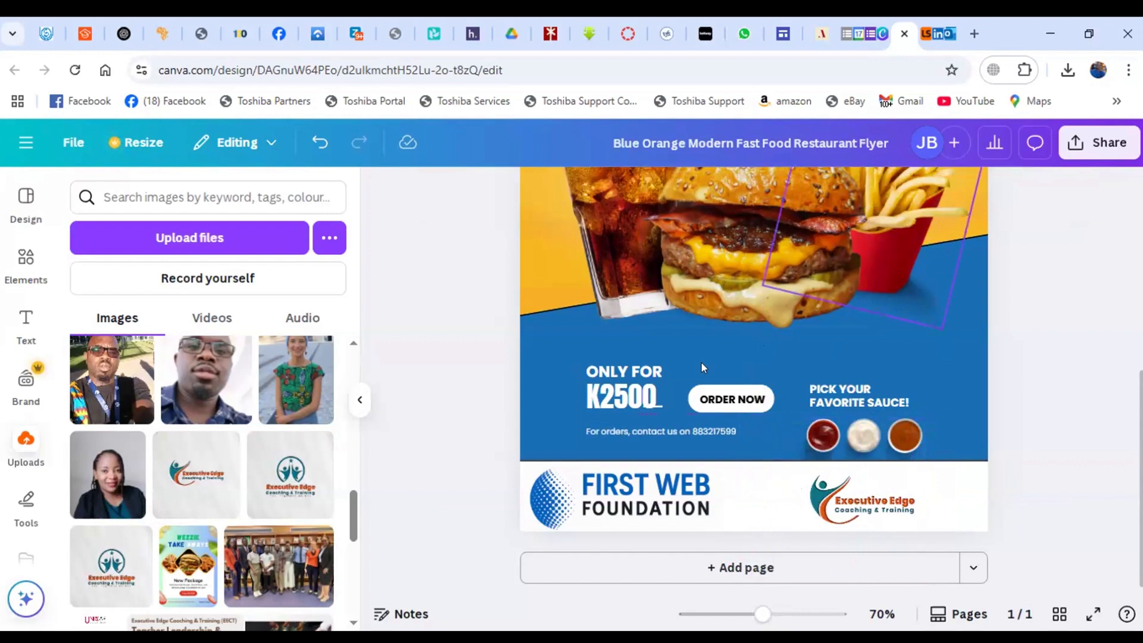
Step: Insert the uploaded portrait of the woman in a dark blazer and shrink it to fit above the footer
click(109, 472)
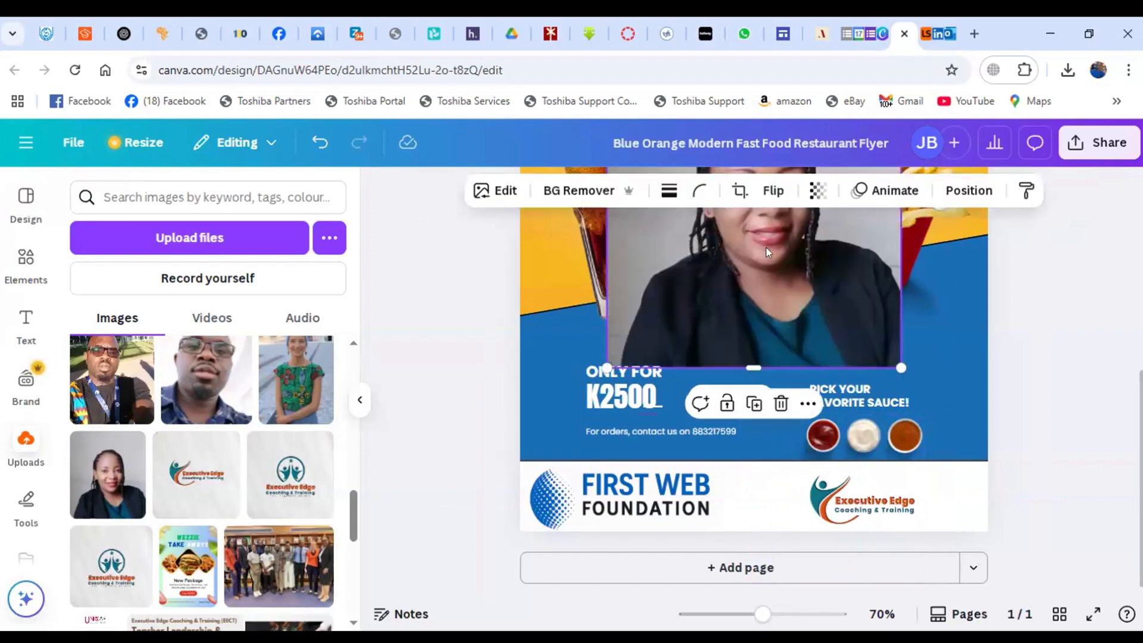
drag(697, 312, 707, 390)
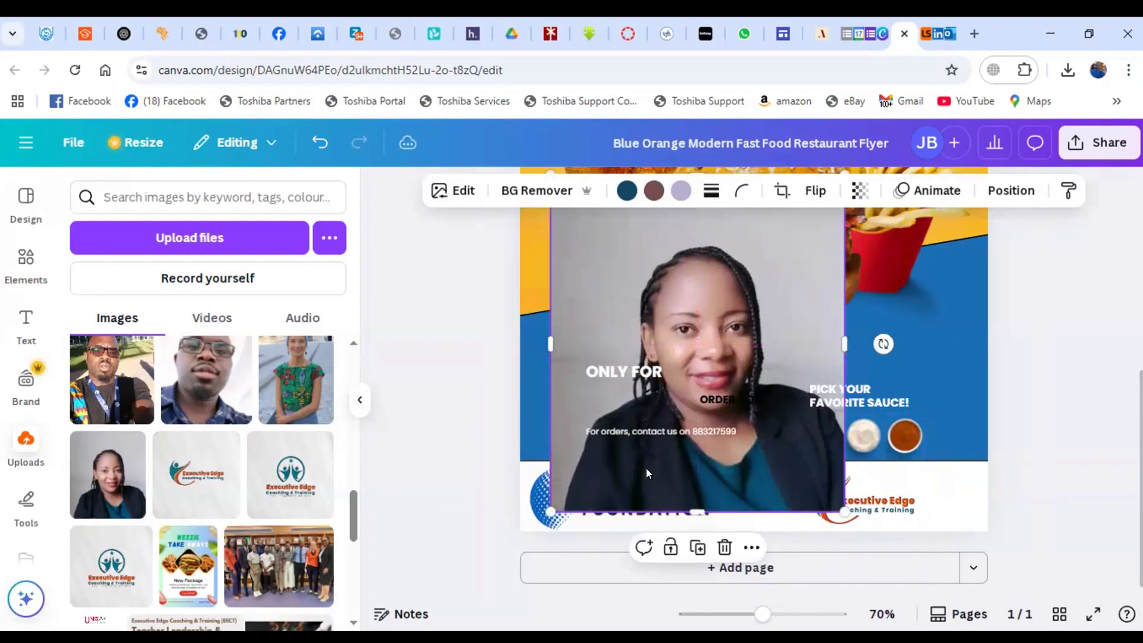
drag(548, 504, 663, 358)
drag(725, 318, 685, 372)
drag(765, 243, 688, 326)
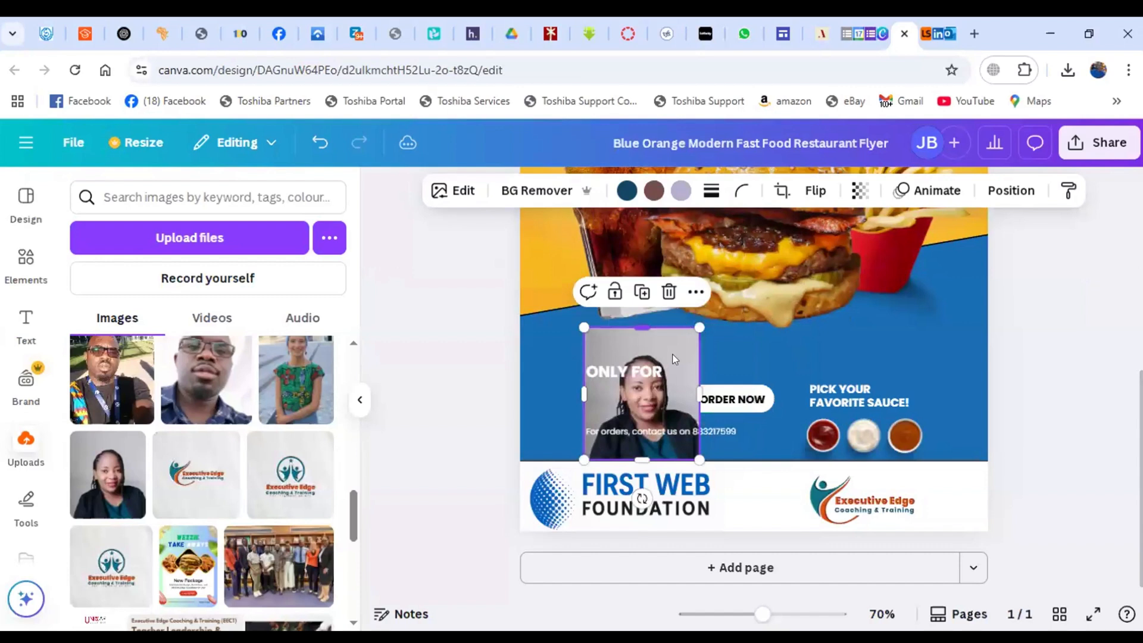
Step: Move the portrait over the sauce heading and remove its background
drag(673, 354, 805, 313)
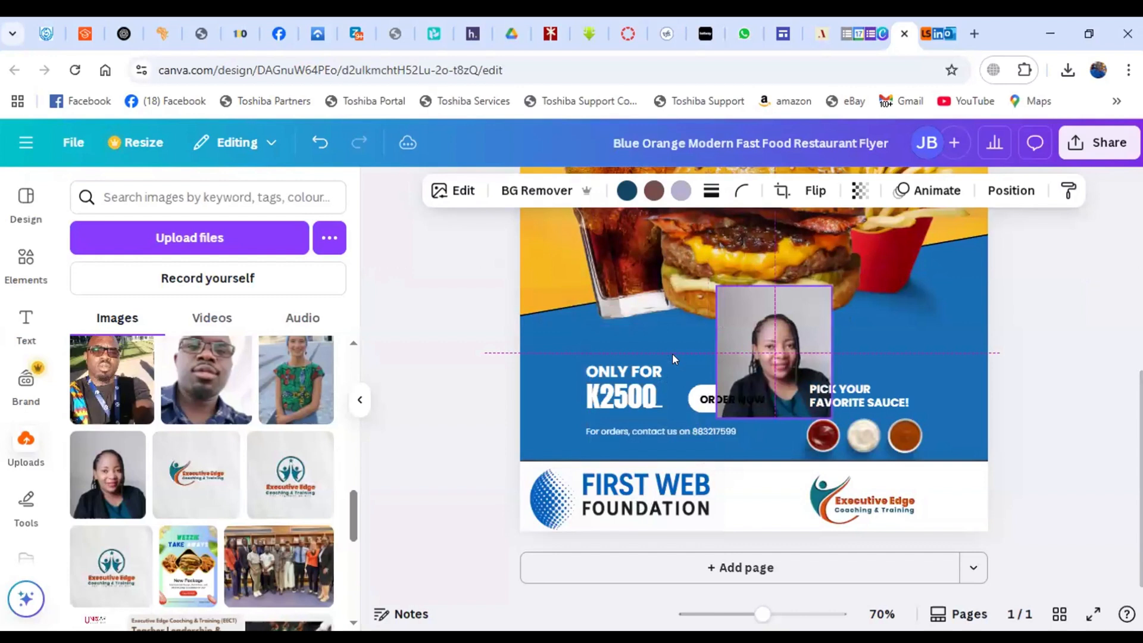
drag(804, 313, 910, 308)
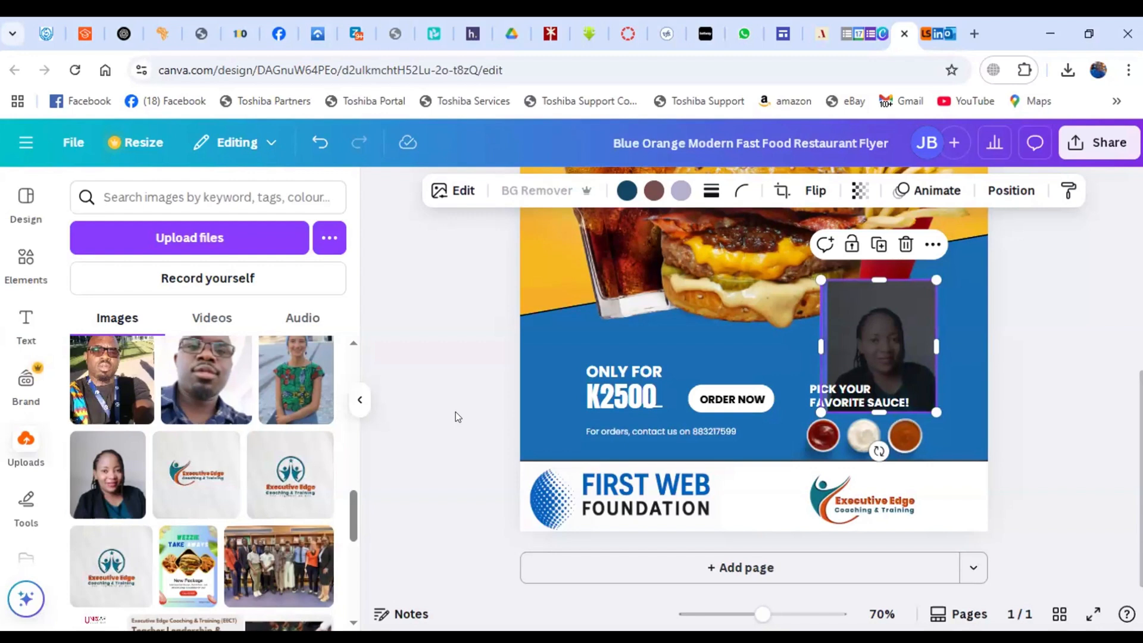
click(310, 435)
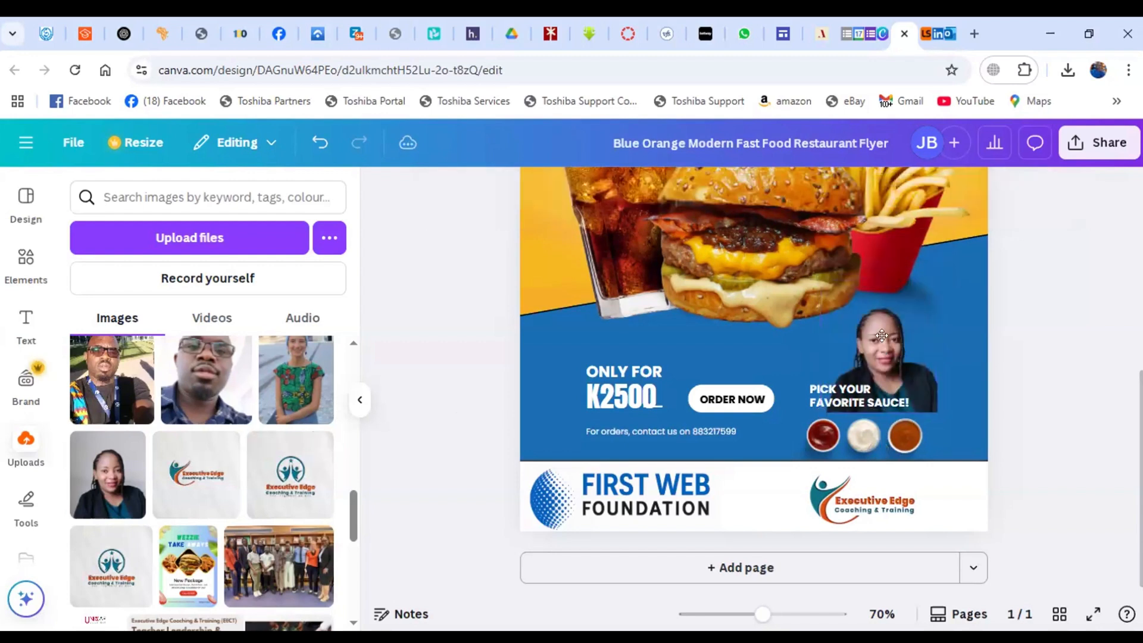
Step: Move the cut-out portrait to the flyer's left edge, just above the "ONLY FOR" text
drag(884, 347, 738, 348)
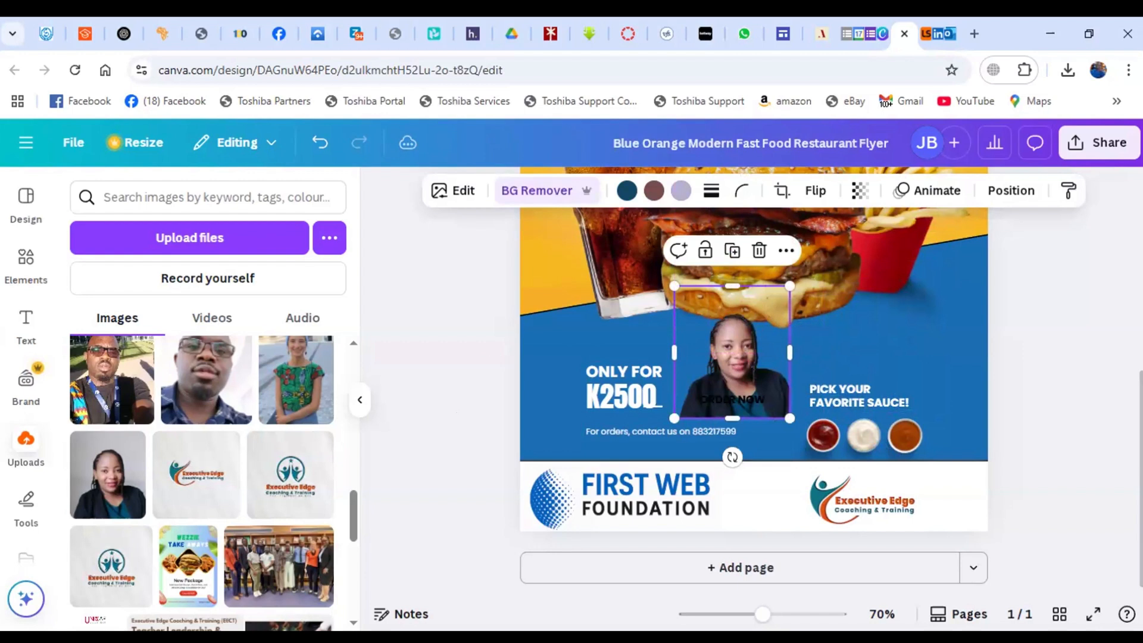
drag(741, 359, 554, 332)
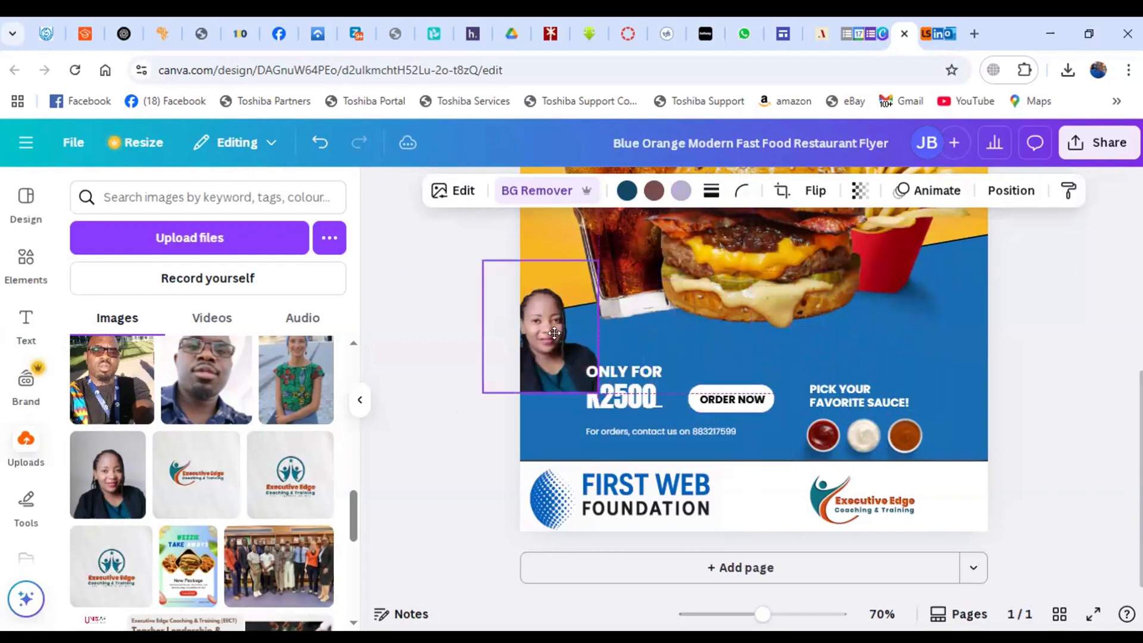
drag(554, 333, 576, 310)
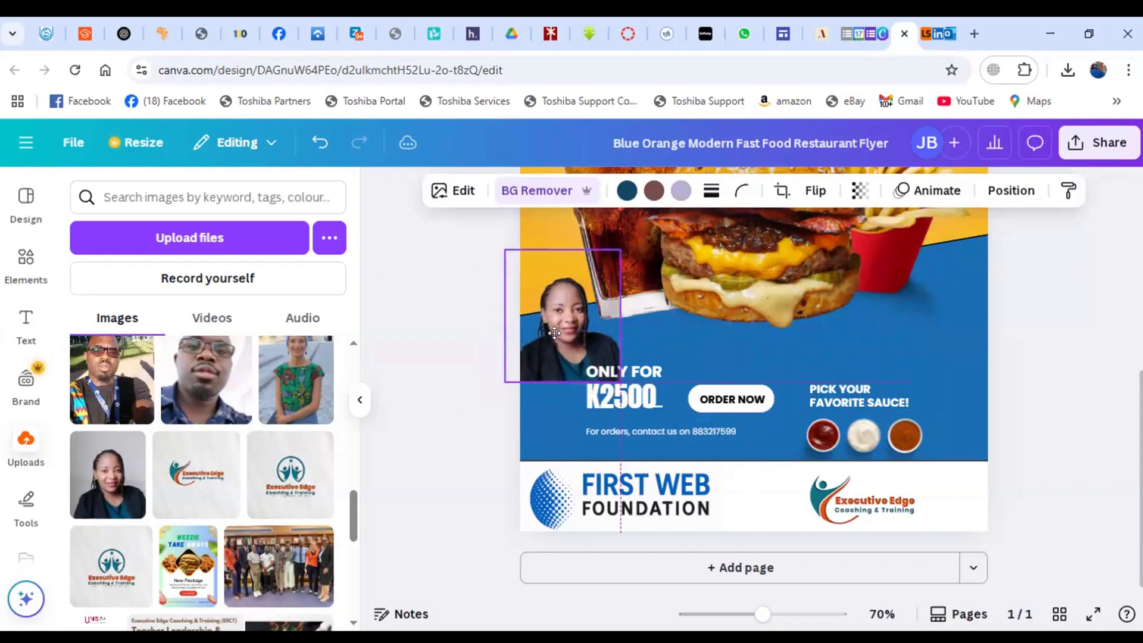
click(485, 409)
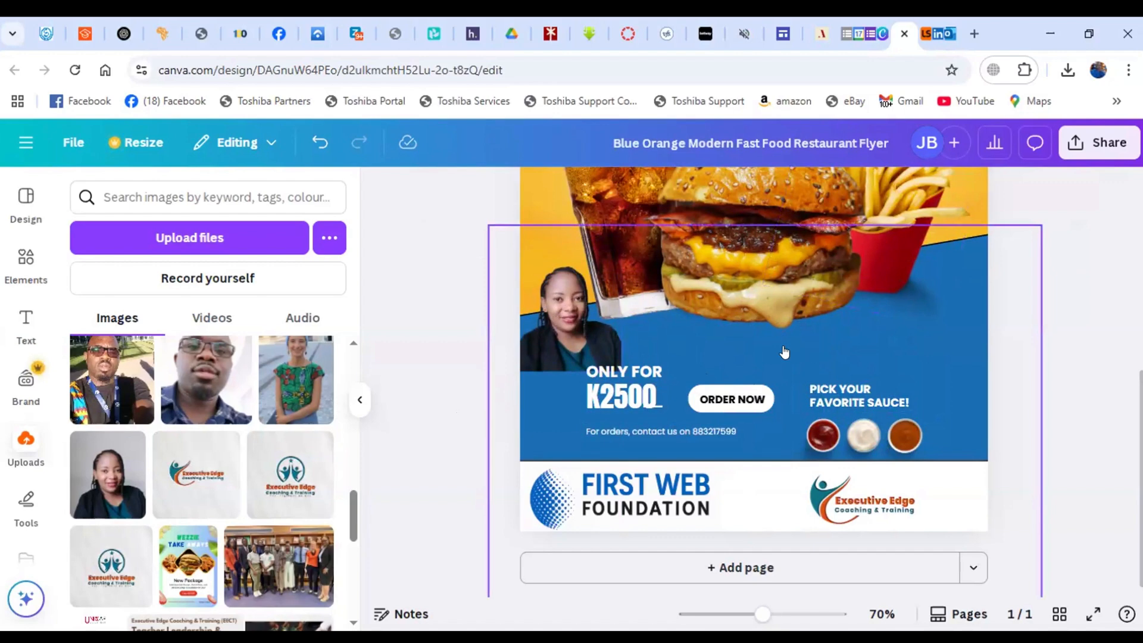
Step: Recolour the flyer's blue background shape with the dark red from the fries photo colours
click(607, 274)
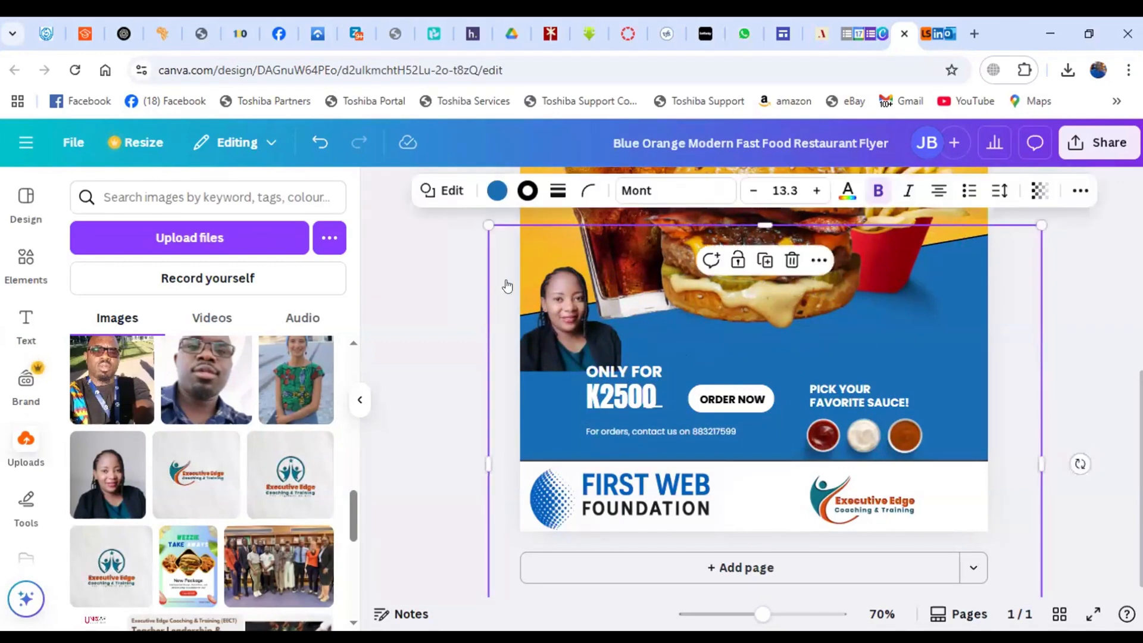
click(495, 191)
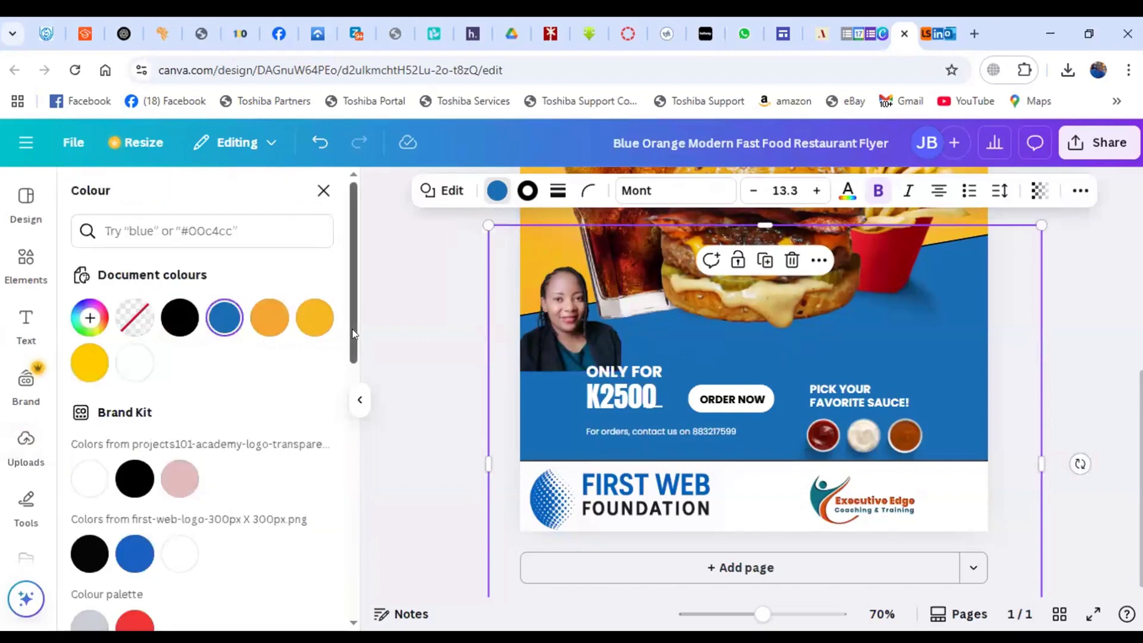
drag(353, 333, 356, 466)
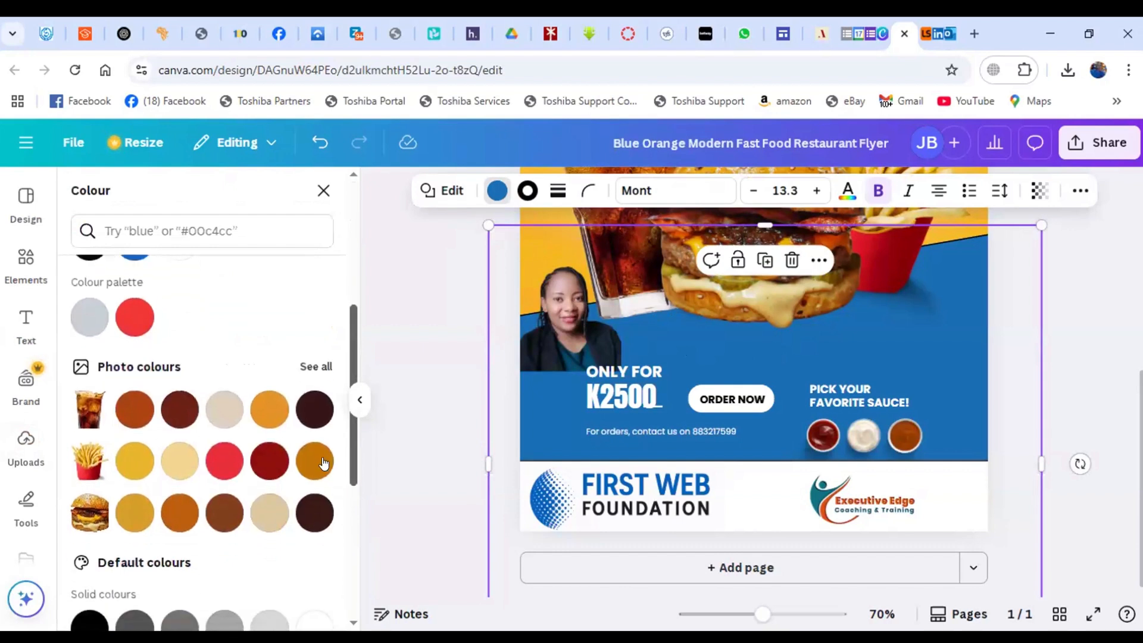
click(269, 460)
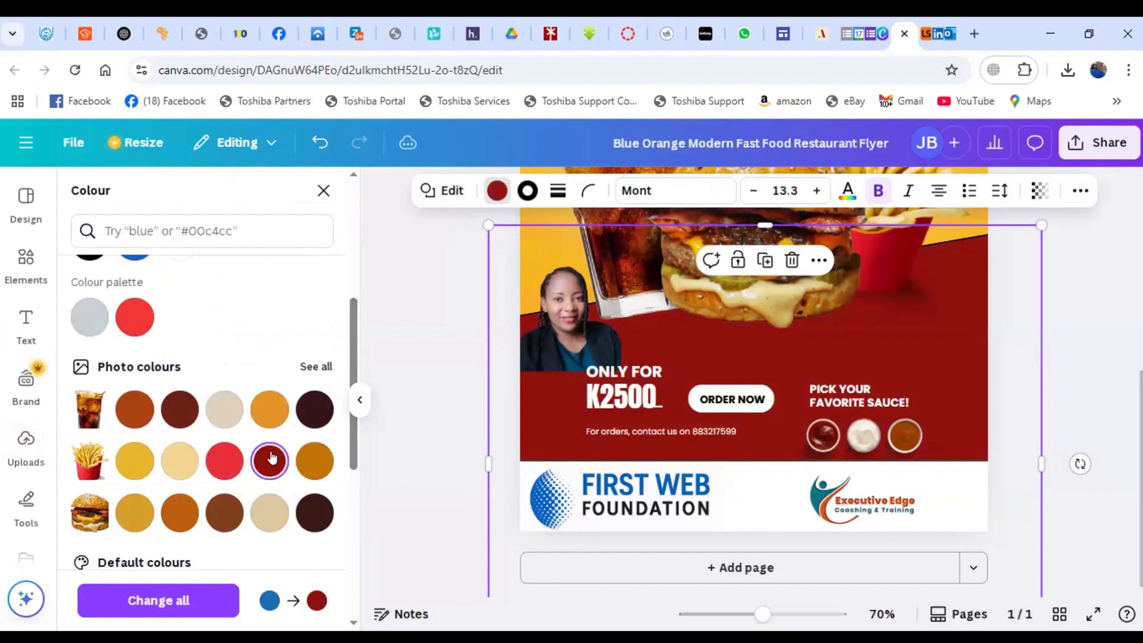
Step: Try the burger's brown, the fries' bright red and the drink's reddish brown photo colours on the flyer's background shape
click(225, 512)
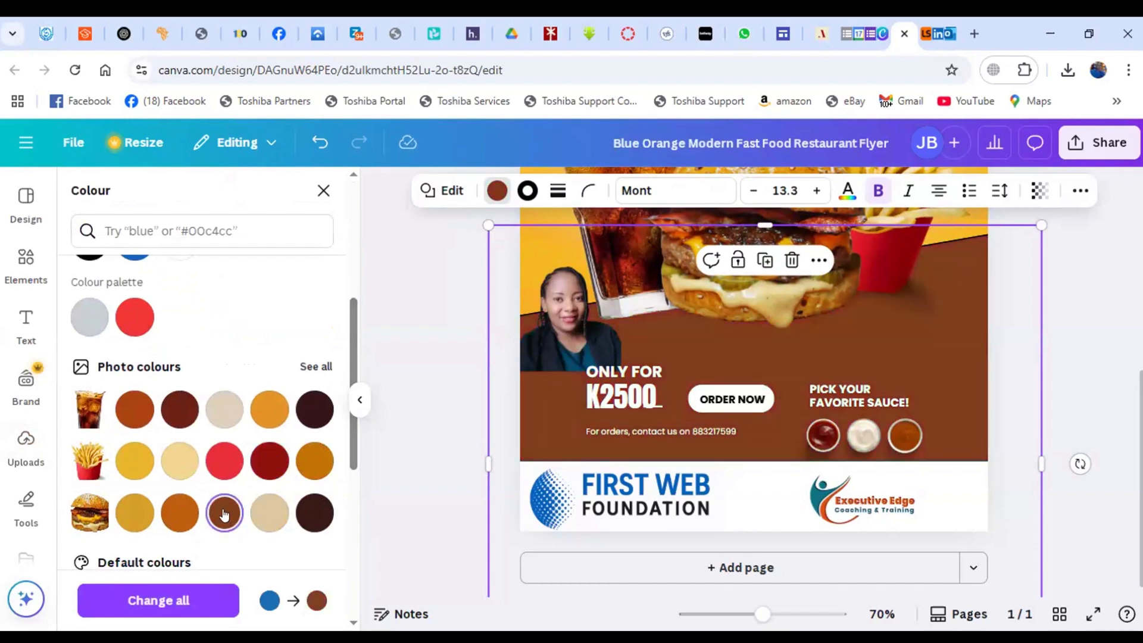
click(221, 463)
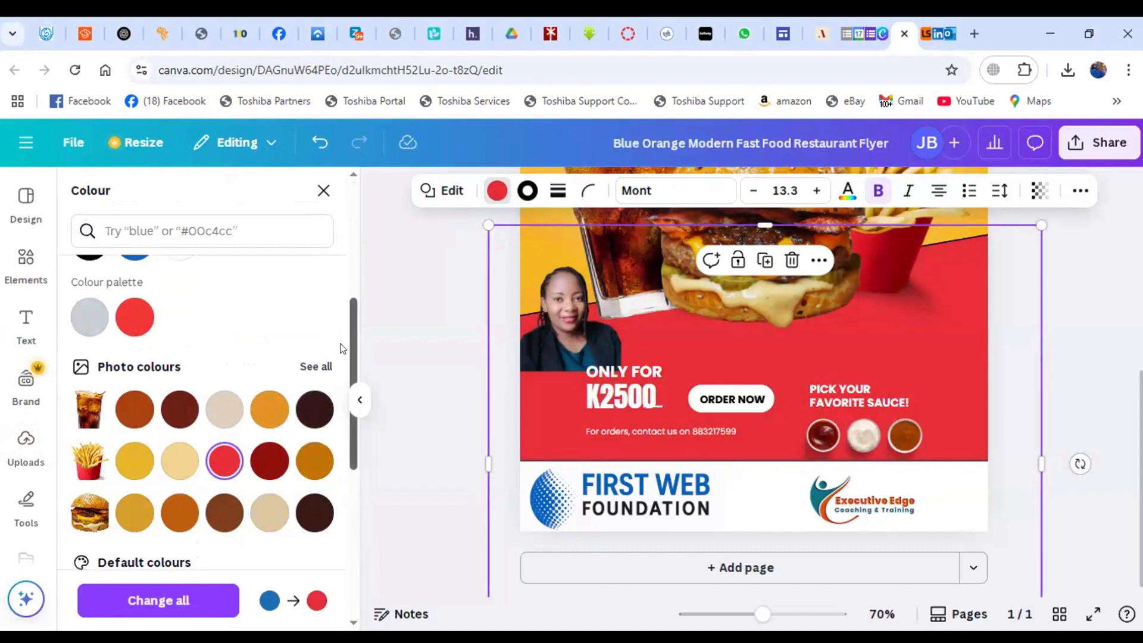
click(181, 409)
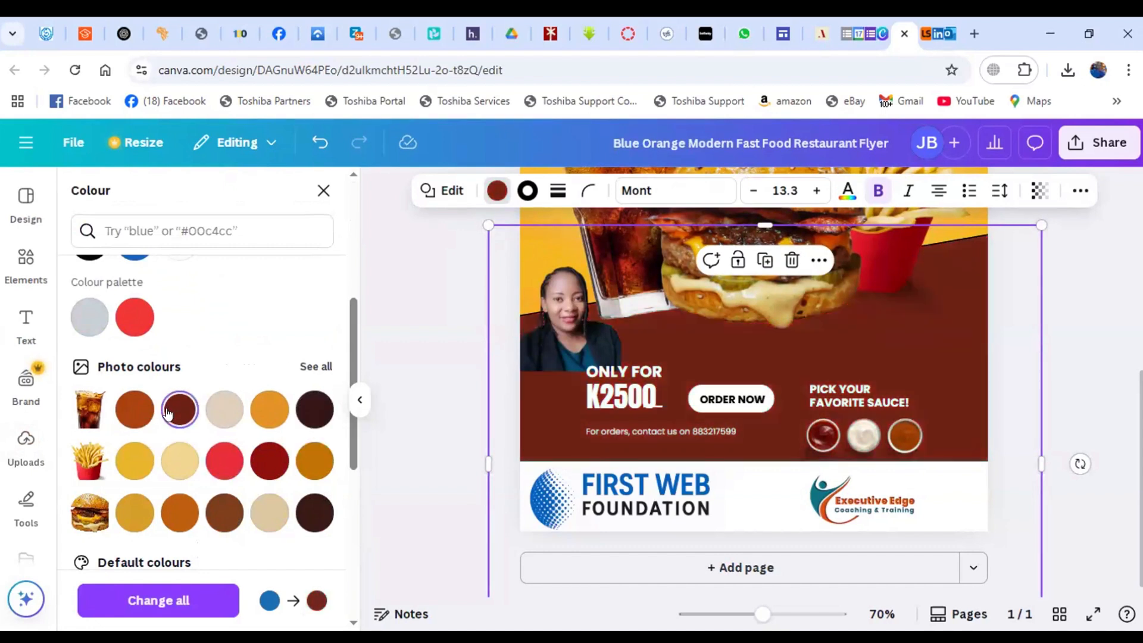
Step: Recolour the flyer's background shape with the darkest brown from the drink photo colours
click(314, 407)
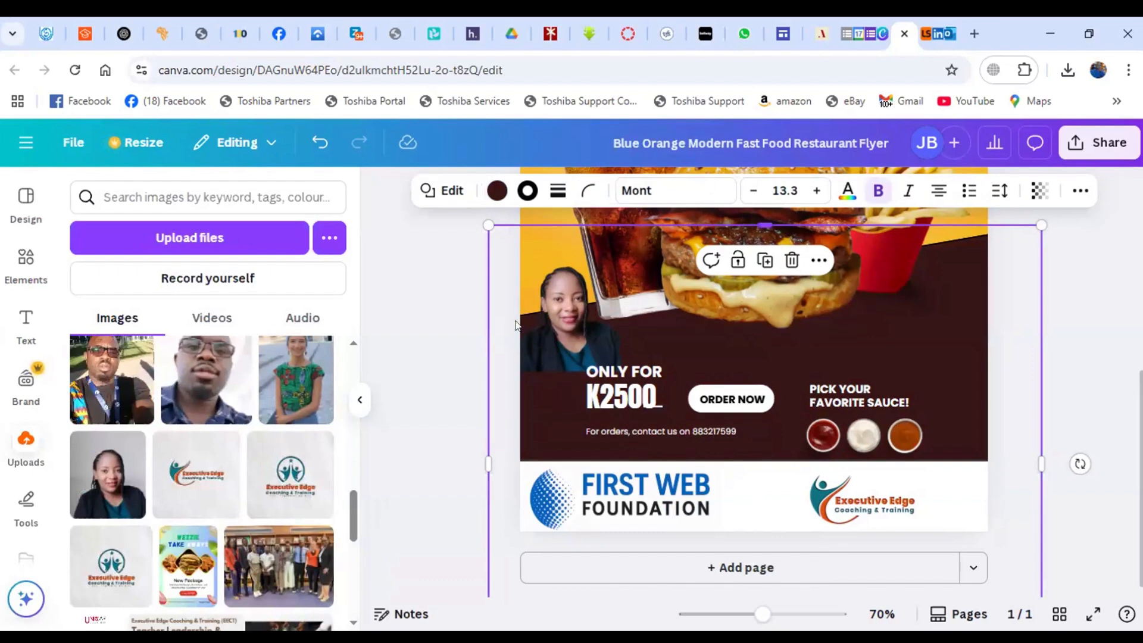
click(436, 319)
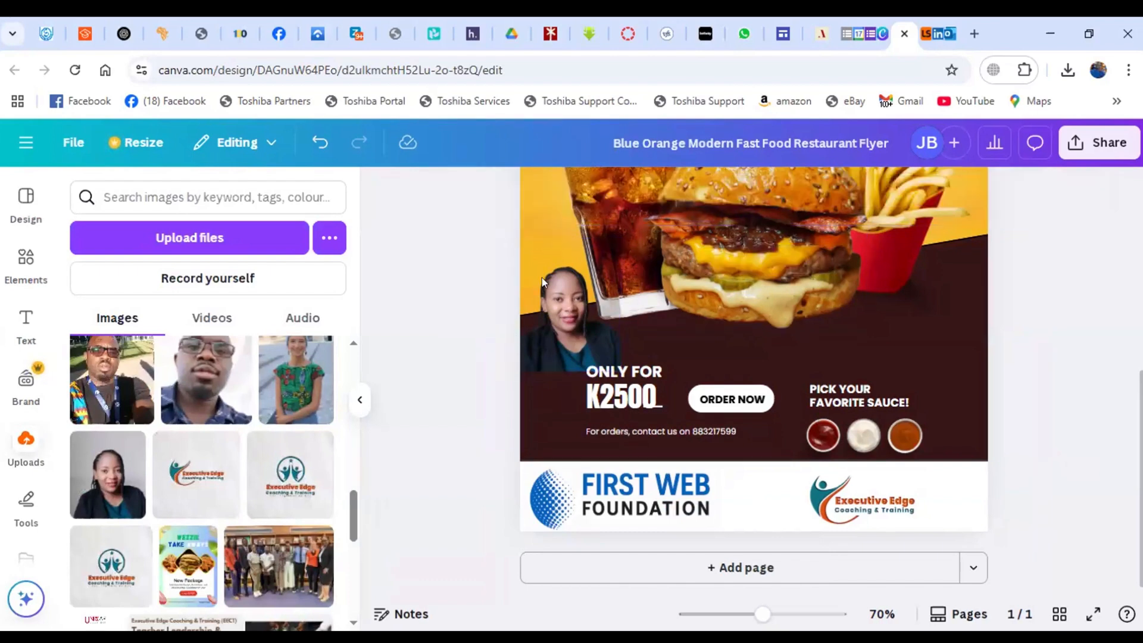
click(750, 614)
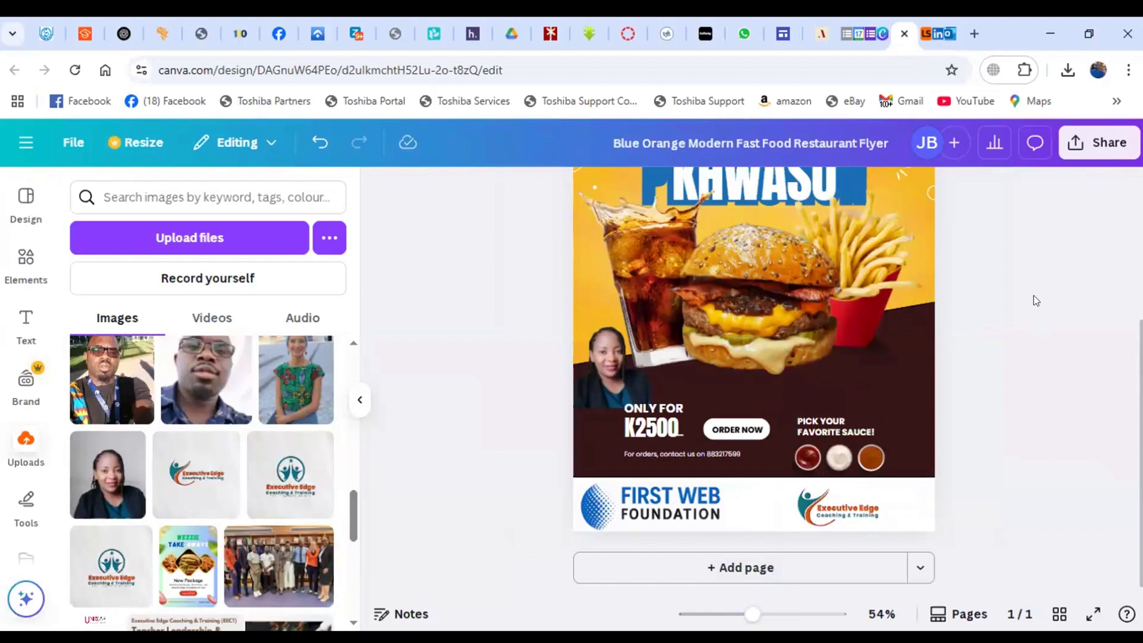
scroll(1033, 295, up, 3)
scroll(753, 393, down, 1)
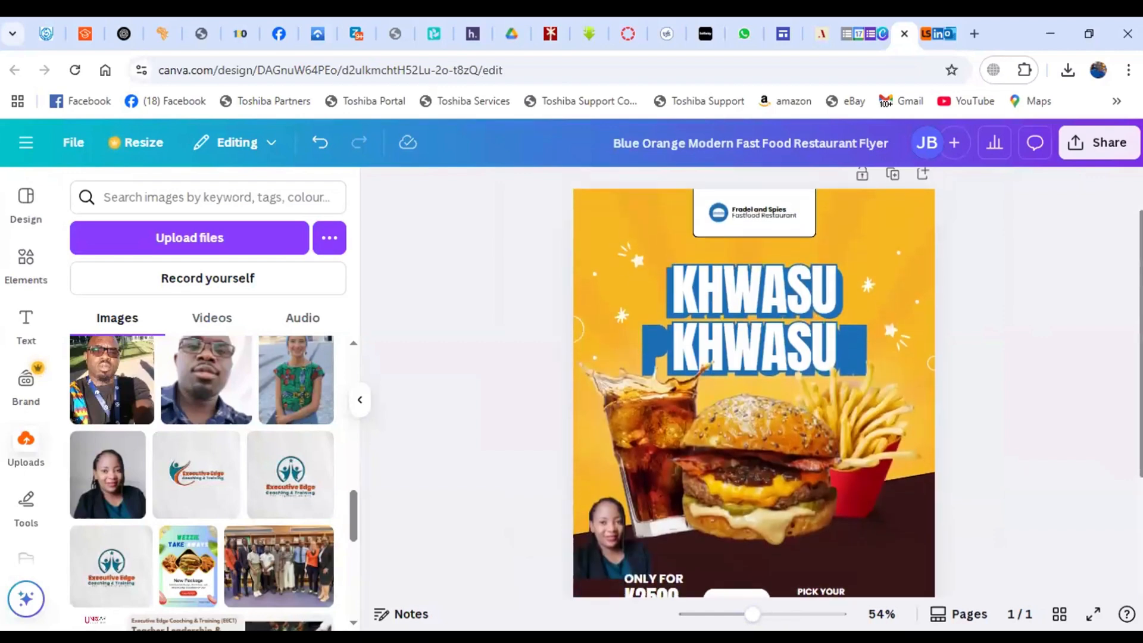
click(732, 214)
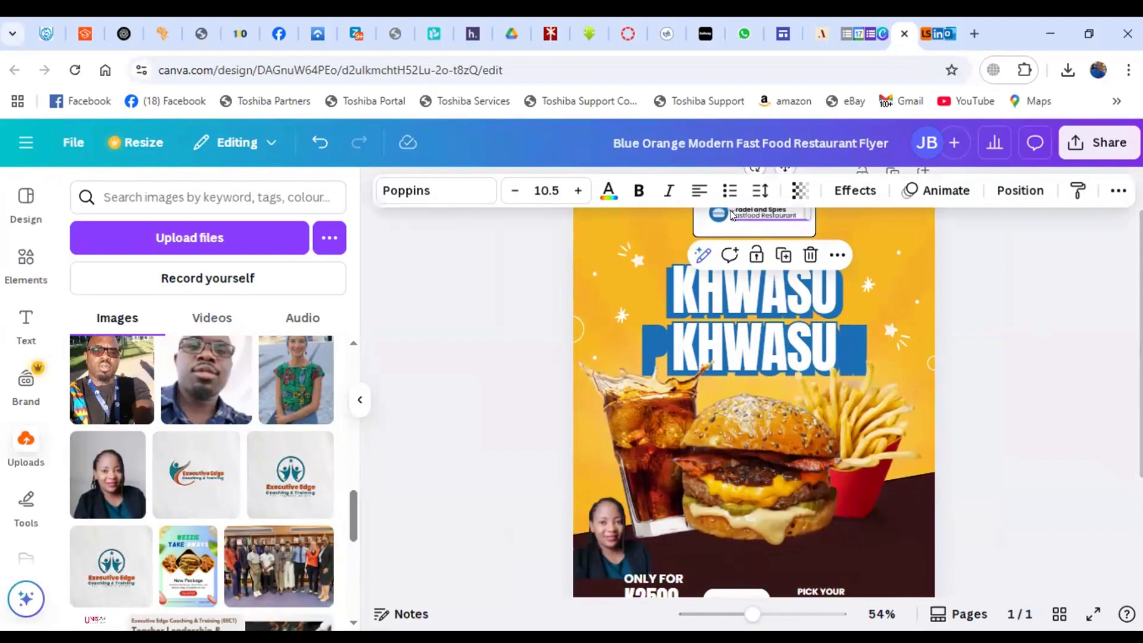
double_click(751, 214)
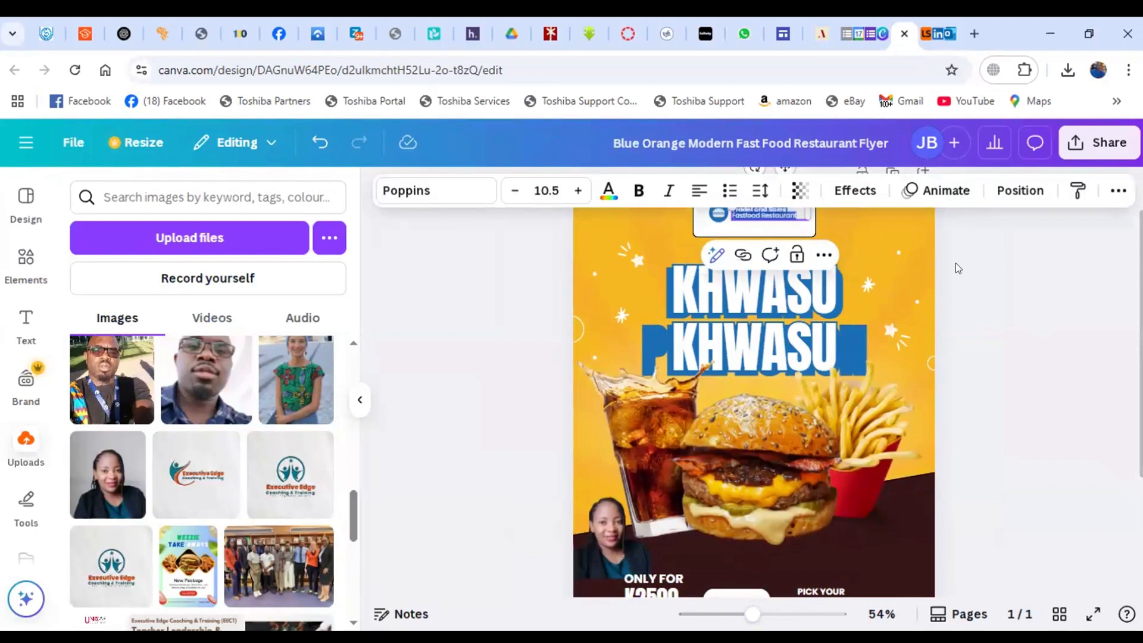
click(1023, 283)
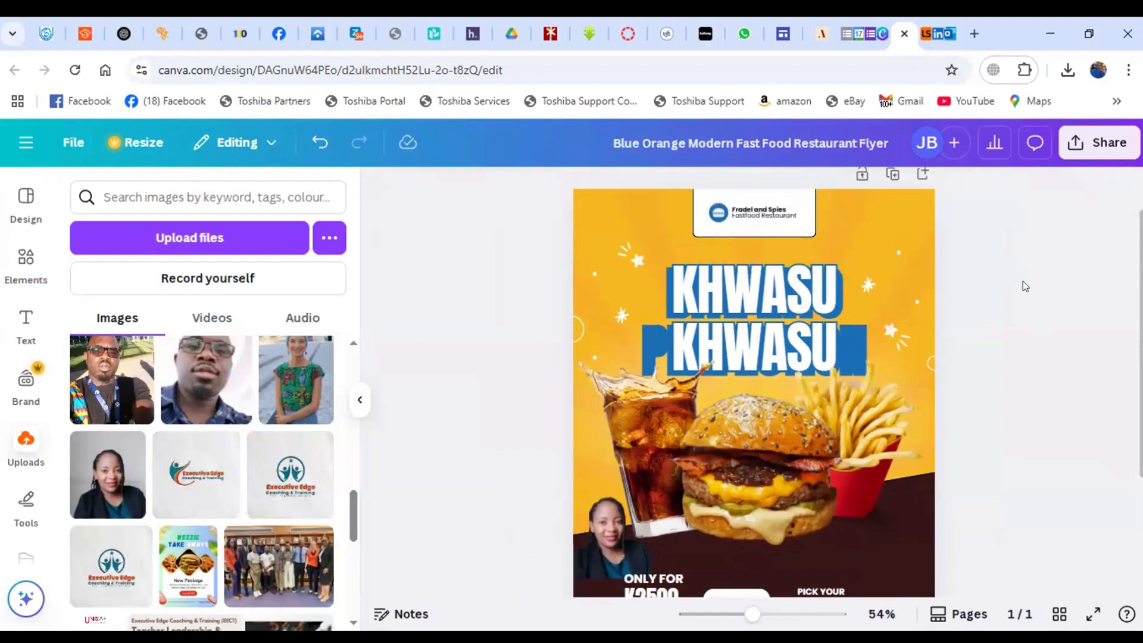
Step: Delete the white star and the small mark beside it, to the right of the lower KHWASU heading
click(890, 329)
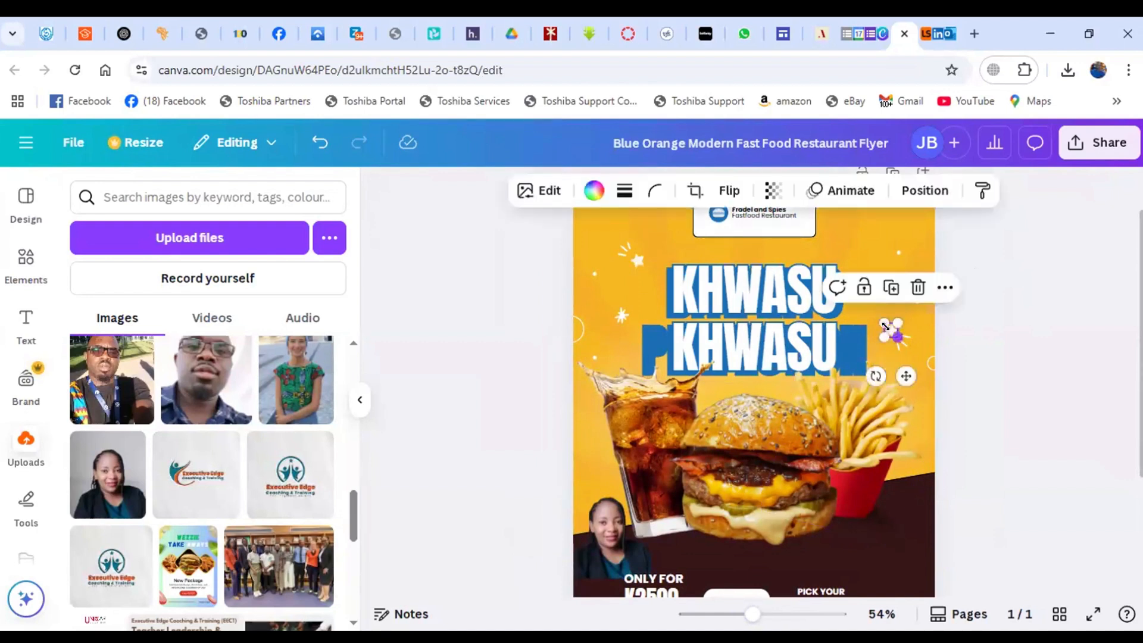
click(918, 287)
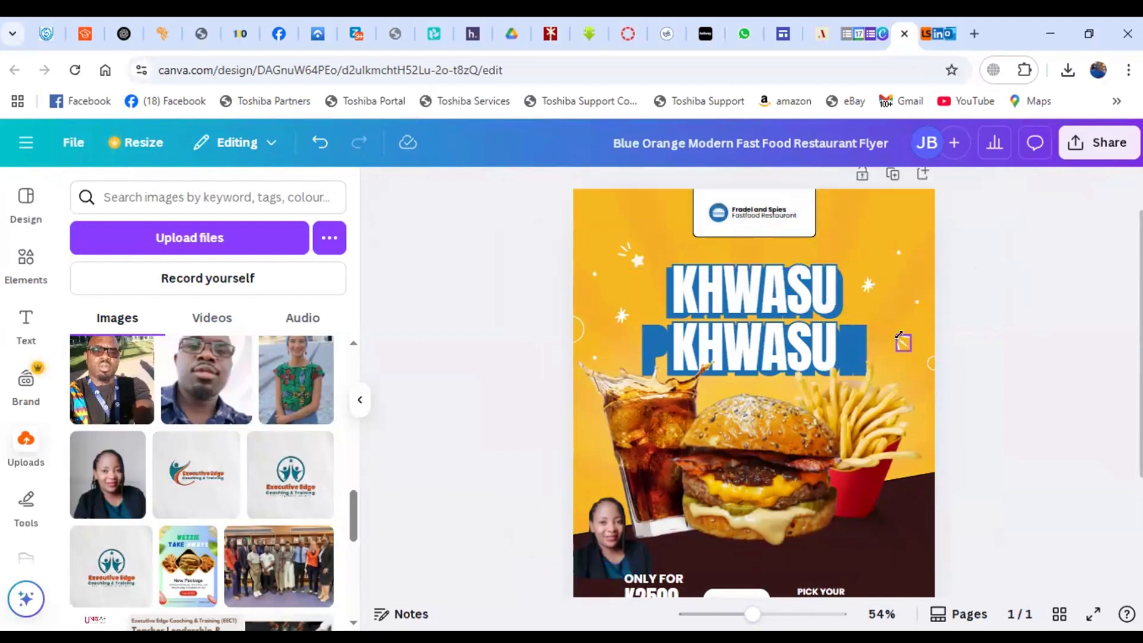
click(902, 340)
click(927, 299)
Step: Nudge the burger image slightly up and to the right, and place a pasted copy of it in front, lower right
click(794, 443)
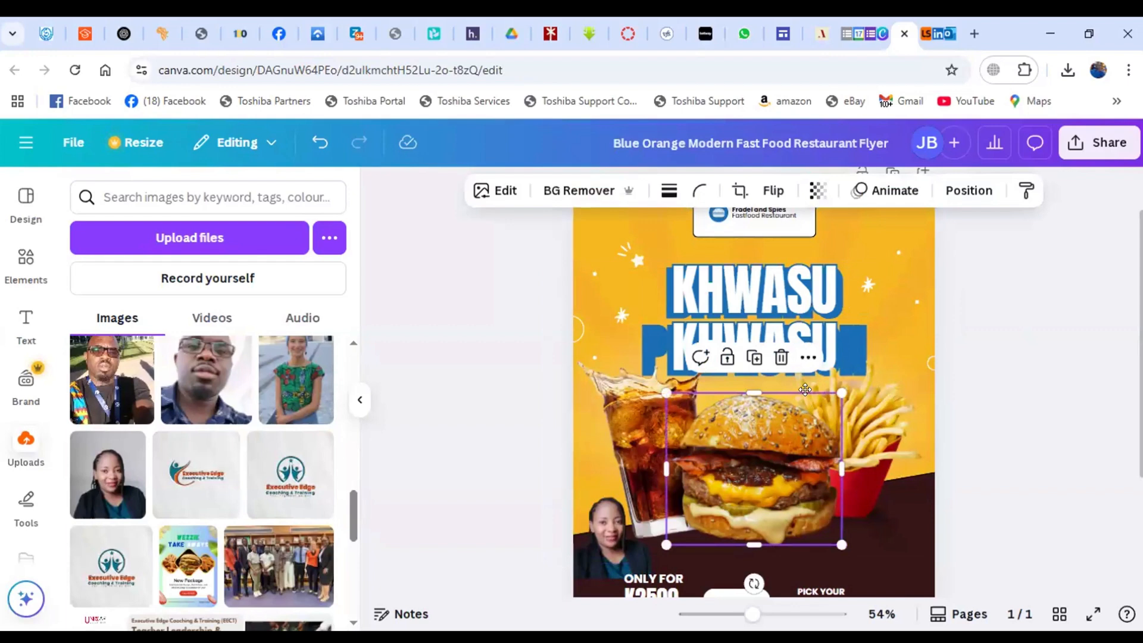
mouse_move(735, 496)
mouse_down()
mouse_move(797, 406)
mouse_move(743, 480)
mouse_up()
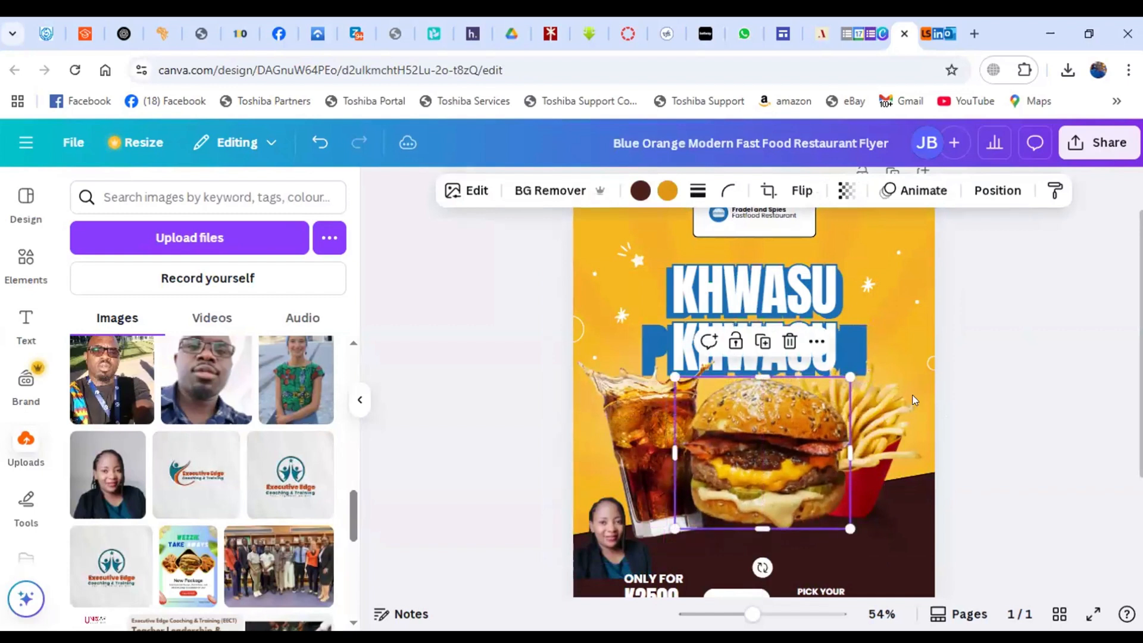
right_click(917, 298)
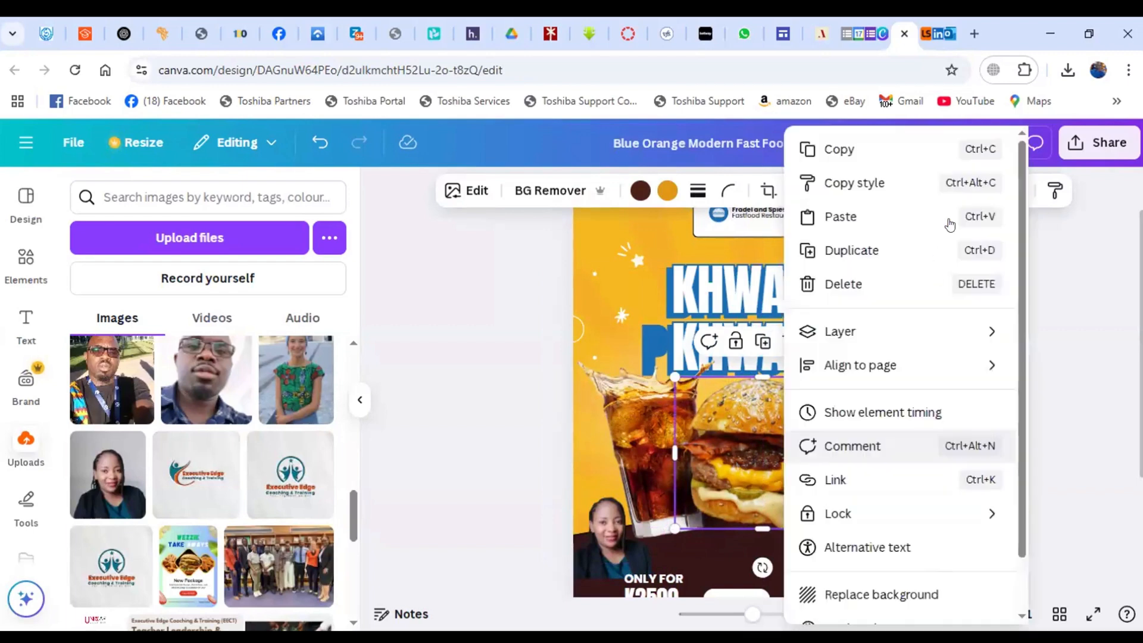
click(892, 149)
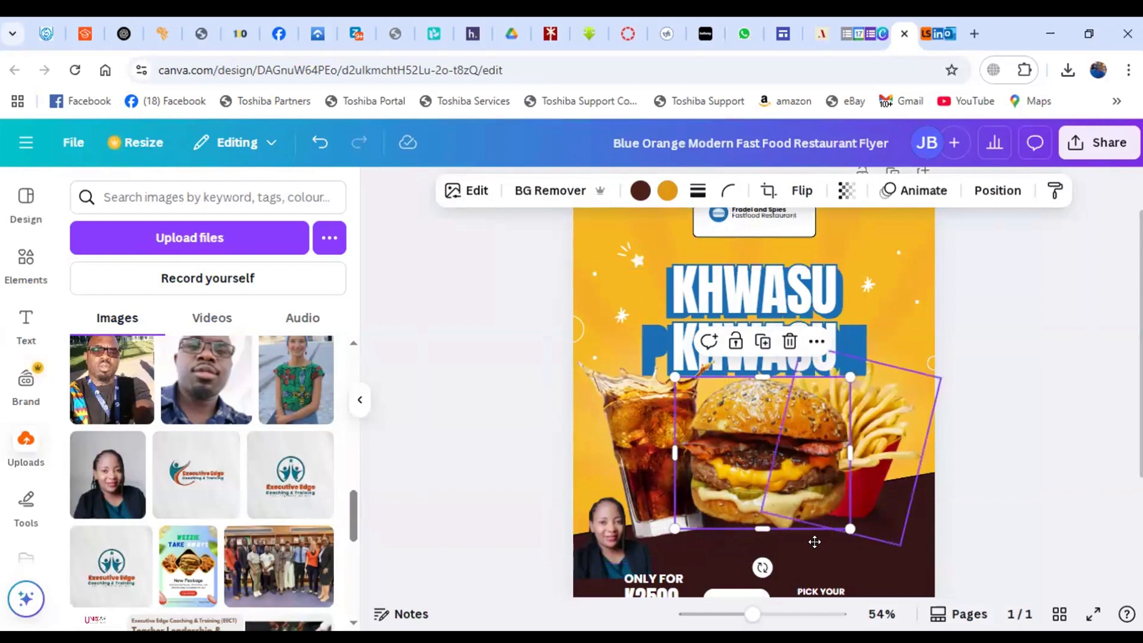
click(814, 541)
right_click(1001, 420)
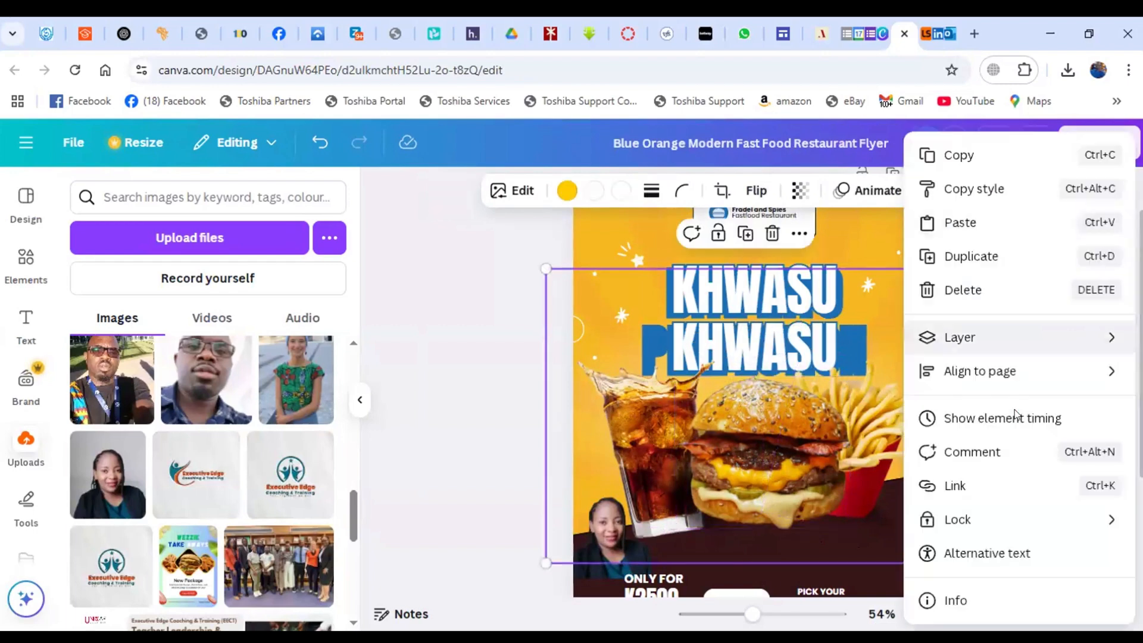
click(960, 222)
mouse_move(769, 458)
mouse_down()
mouse_move(889, 510)
mouse_move(787, 544)
mouse_move(668, 335)
mouse_move(607, 321)
mouse_move(895, 329)
mouse_move(774, 551)
mouse_move(727, 551)
mouse_move(807, 546)
mouse_up()
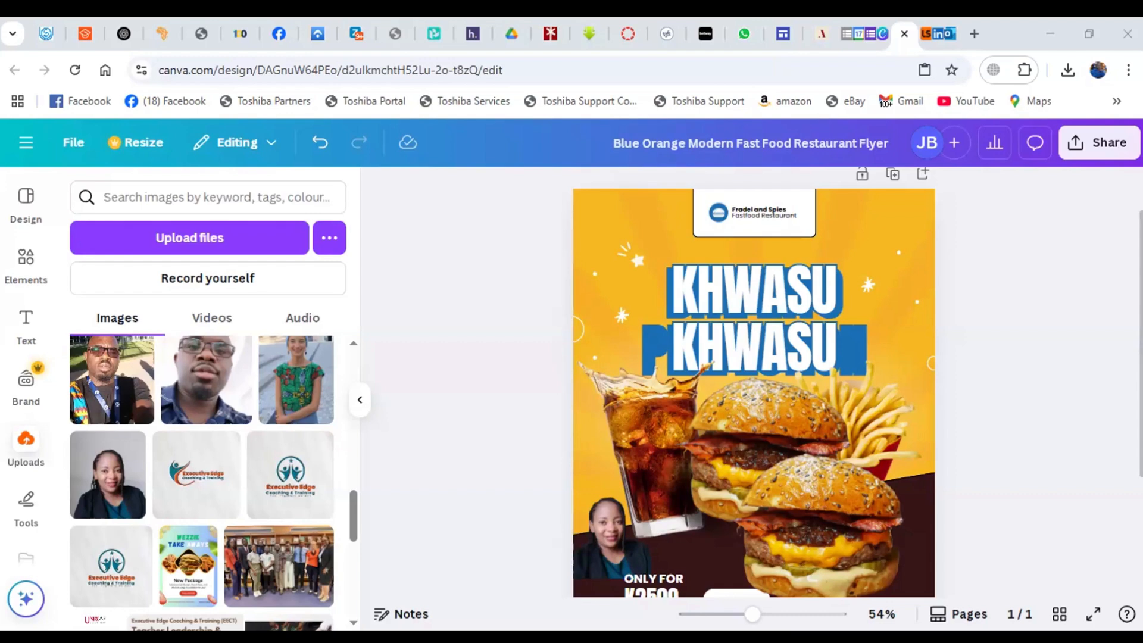
Step: Delete both the pasted burger copy and the original burger image from the flyer
click(808, 491)
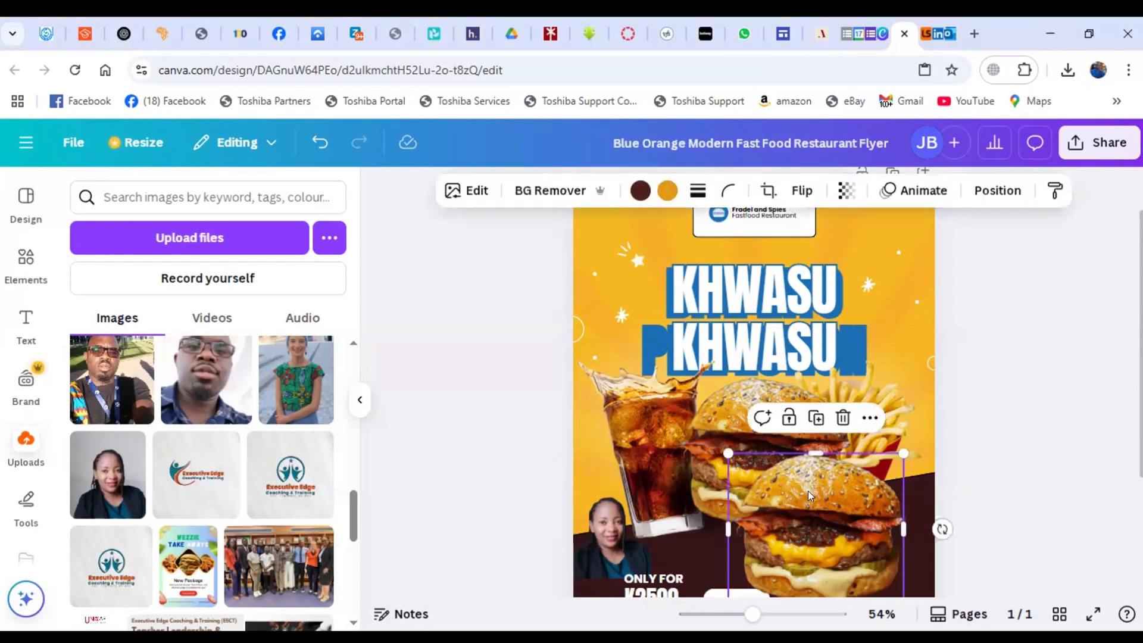
click(842, 418)
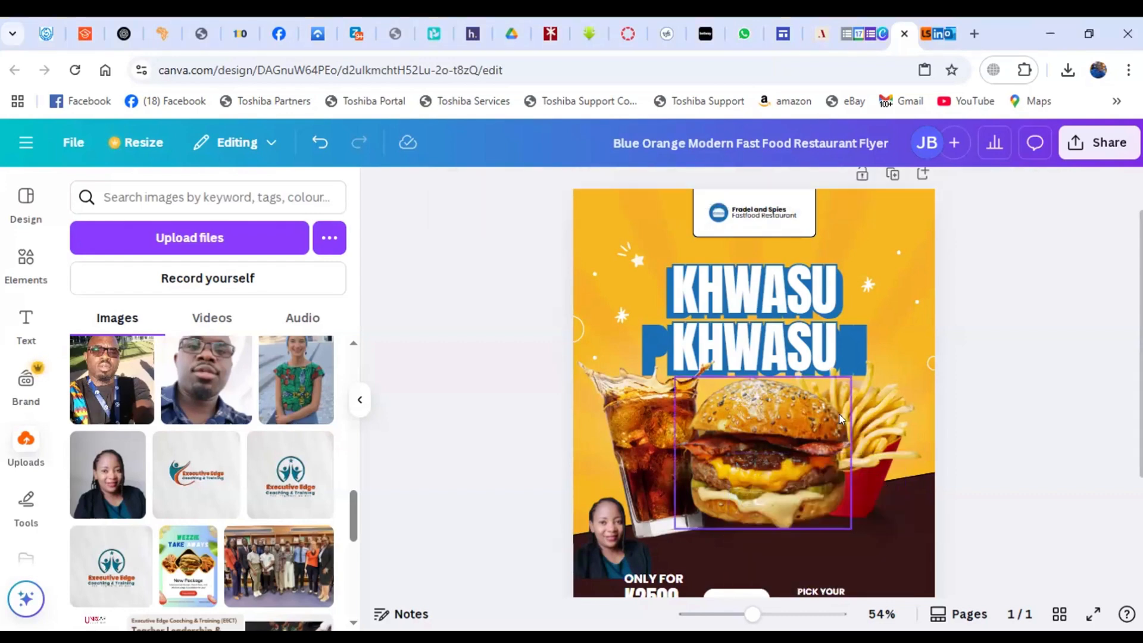
click(766, 422)
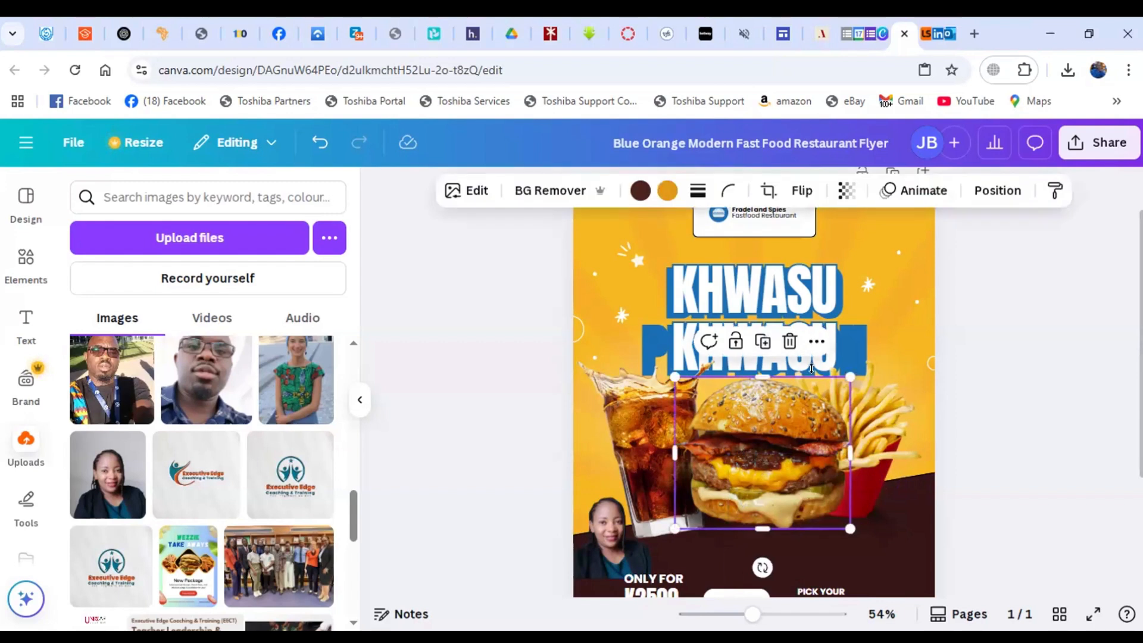
click(790, 345)
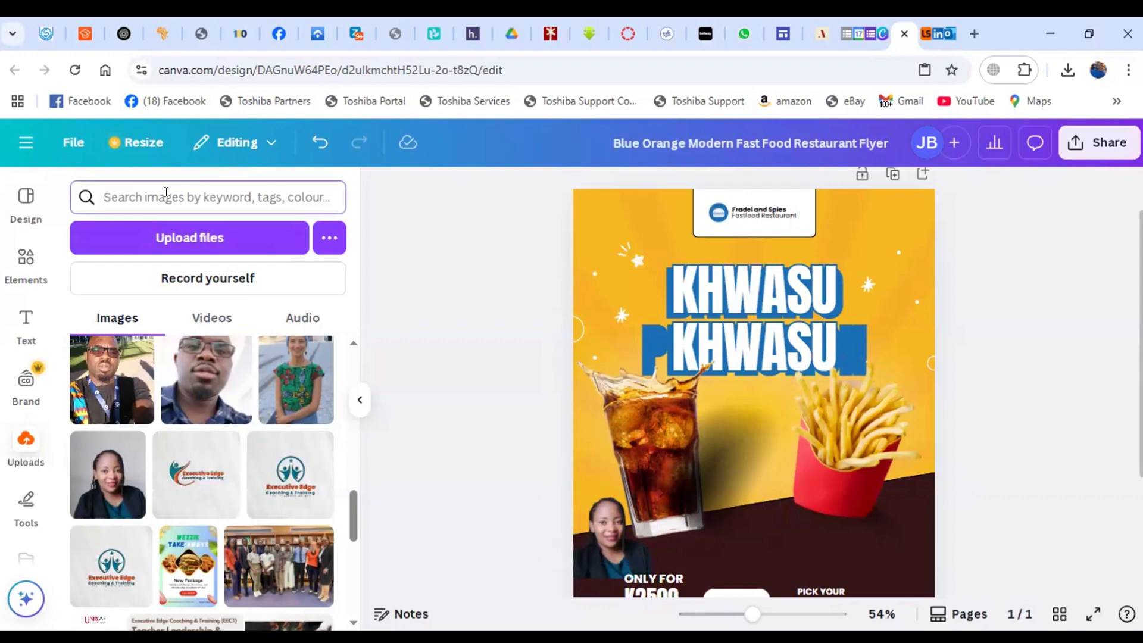
Step: Search the uploaded images for "cake" and the elements library for "cakes"
text(cak)
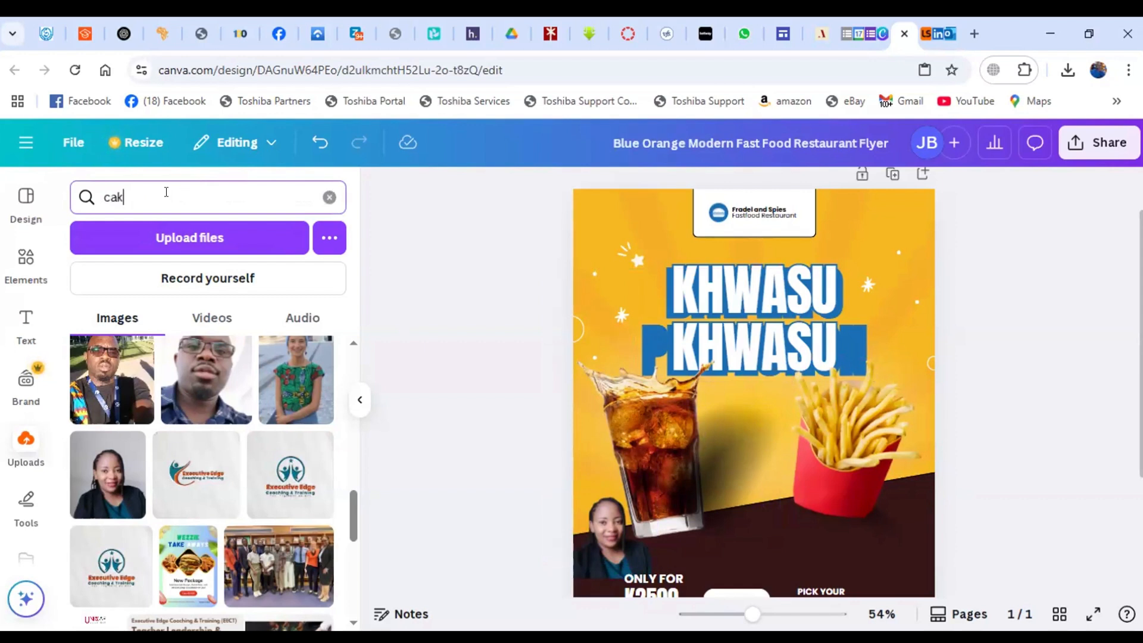
text(e)
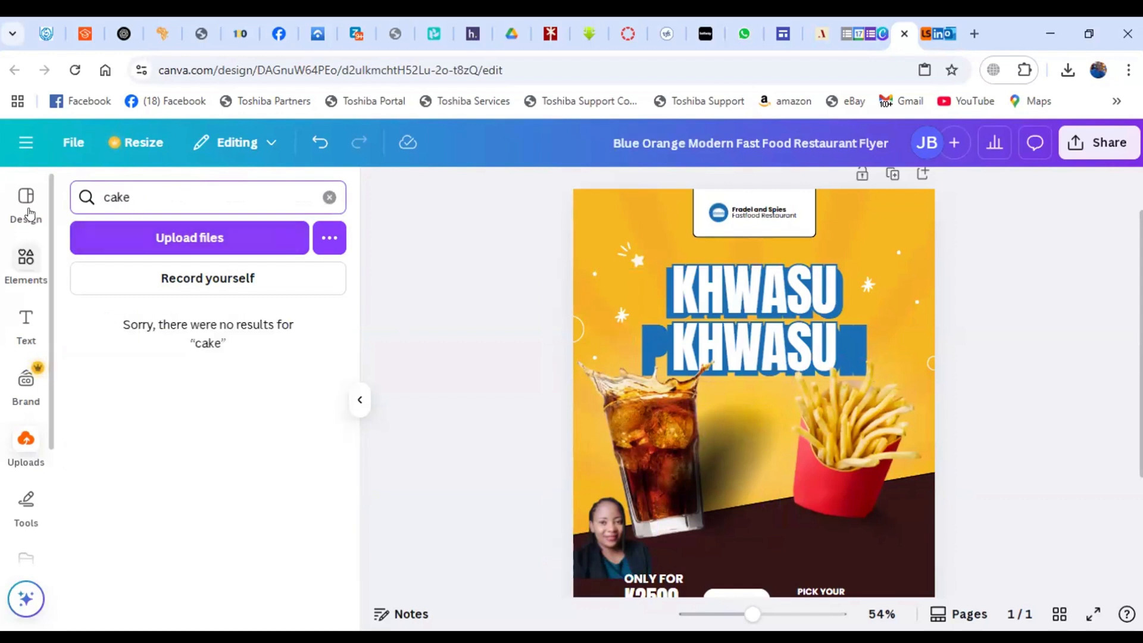
click(28, 262)
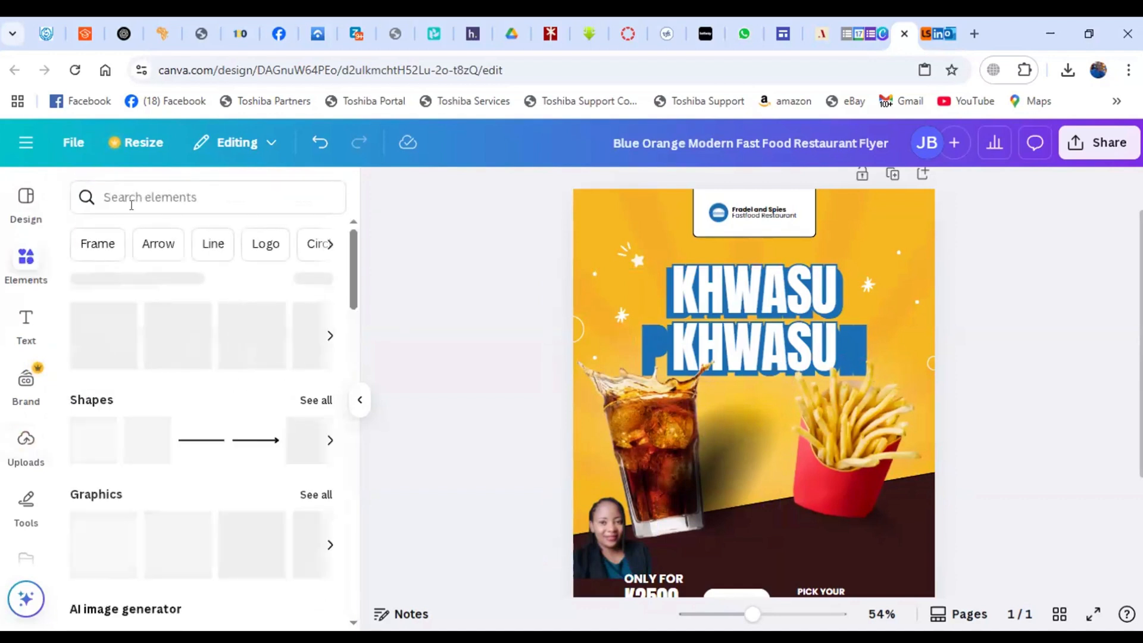
click(156, 197)
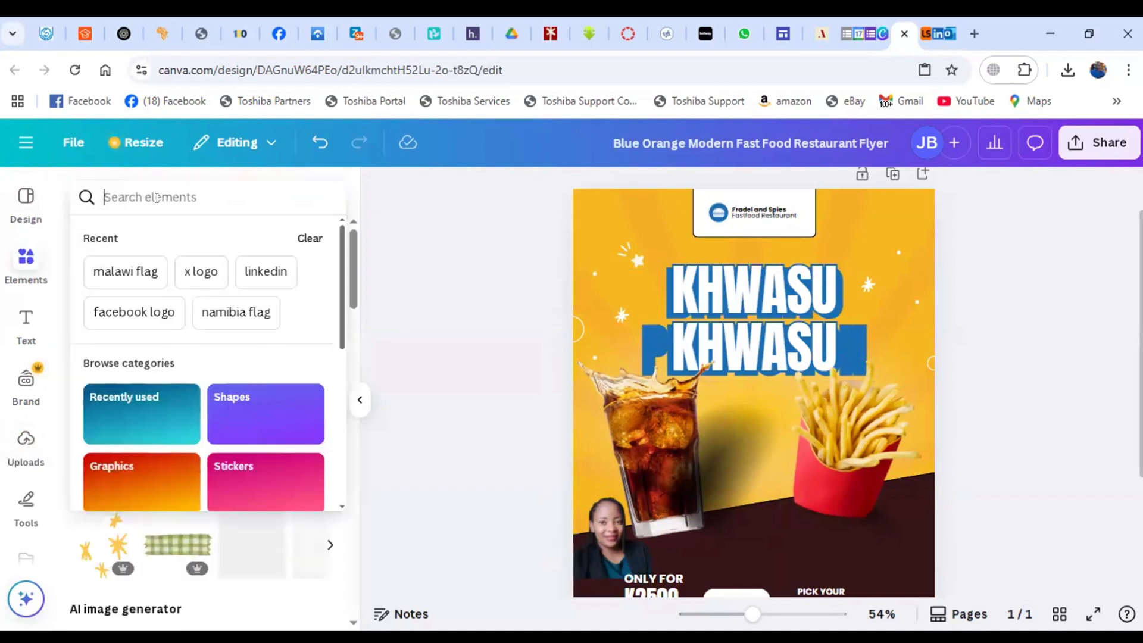
text(cakes)
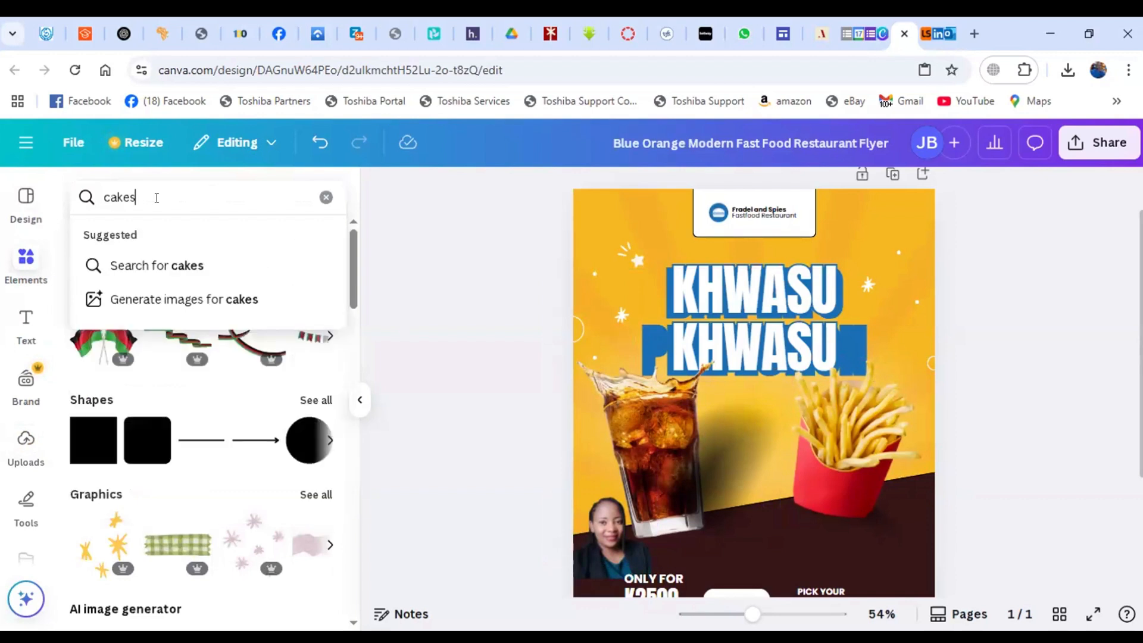
key(Return)
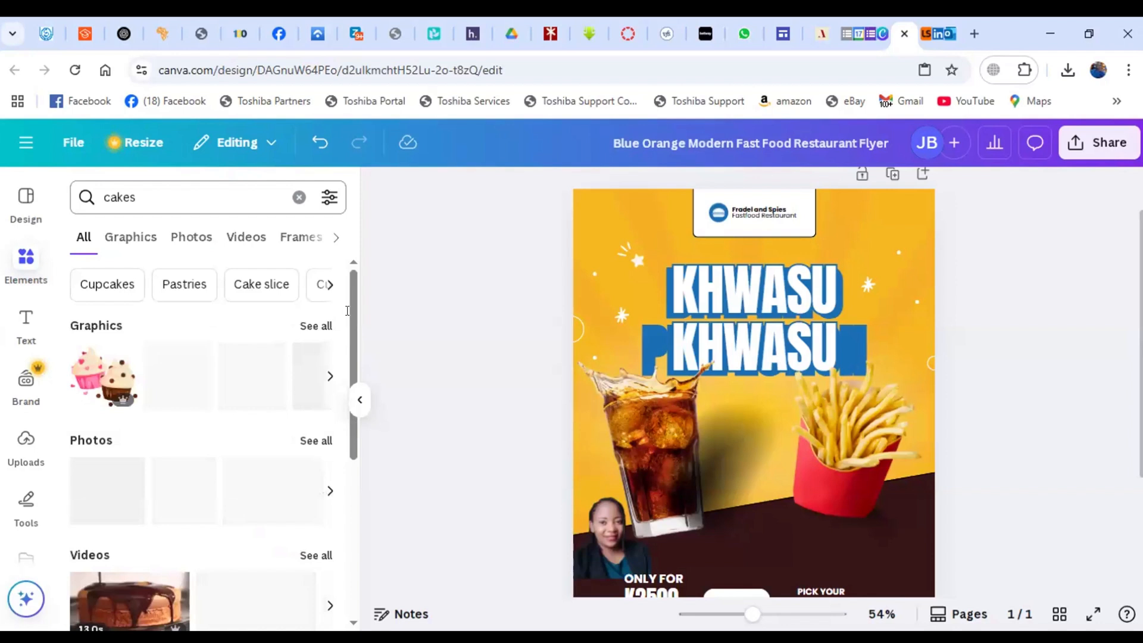
Step: Insert the chocolate cake photo with cookie topping, shrink it and place it between the drink and the fries
scroll(347, 313, down, 1)
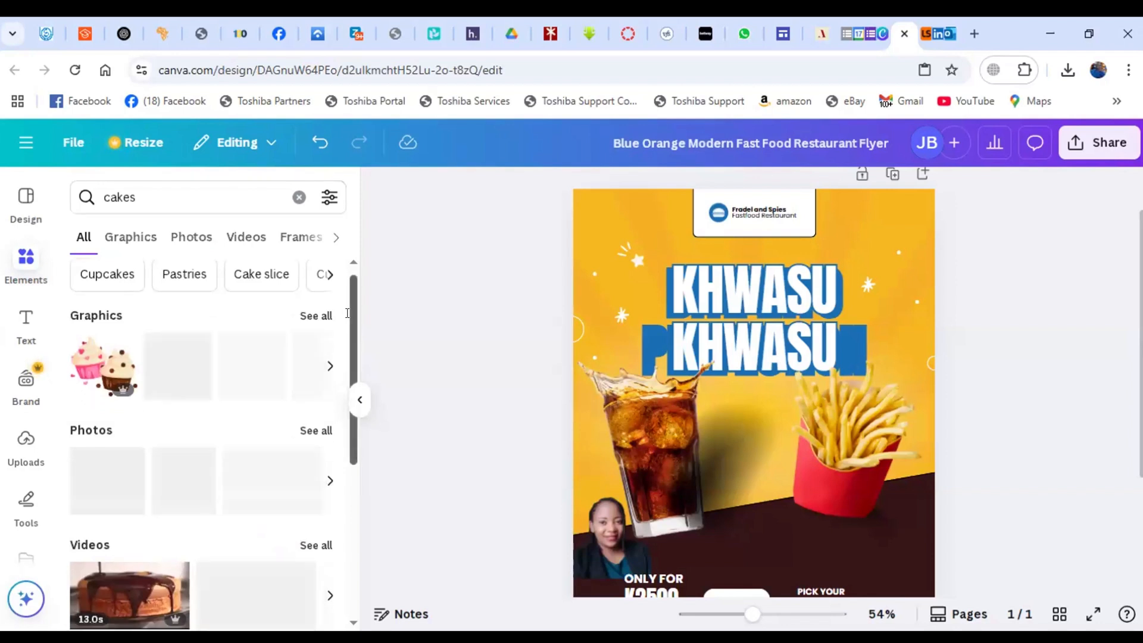
drag(351, 321, 352, 406)
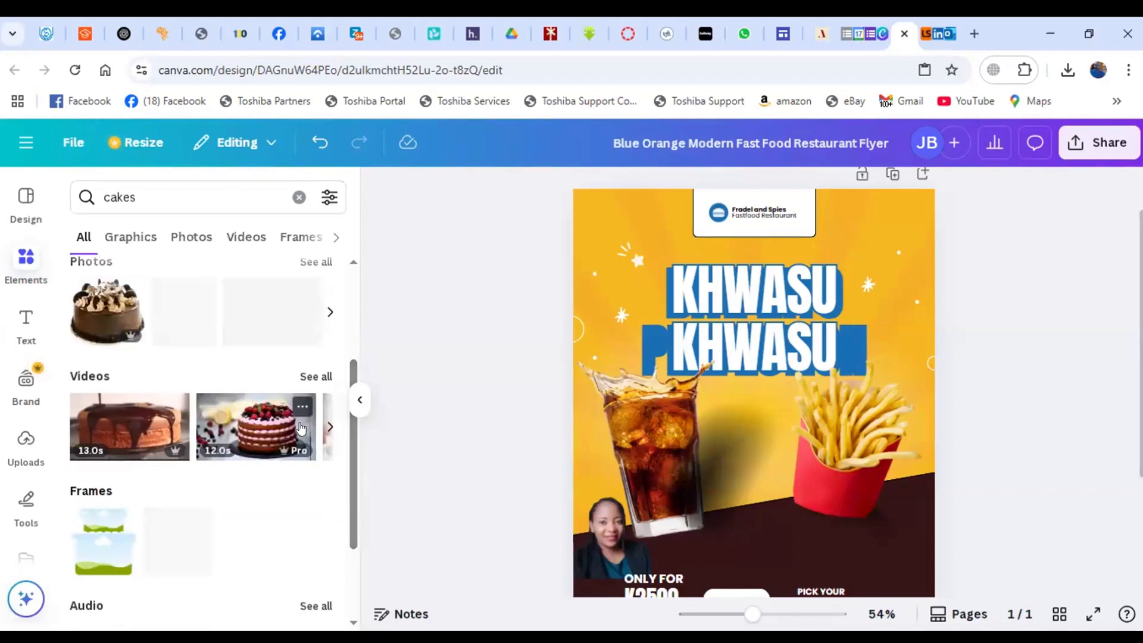
click(110, 314)
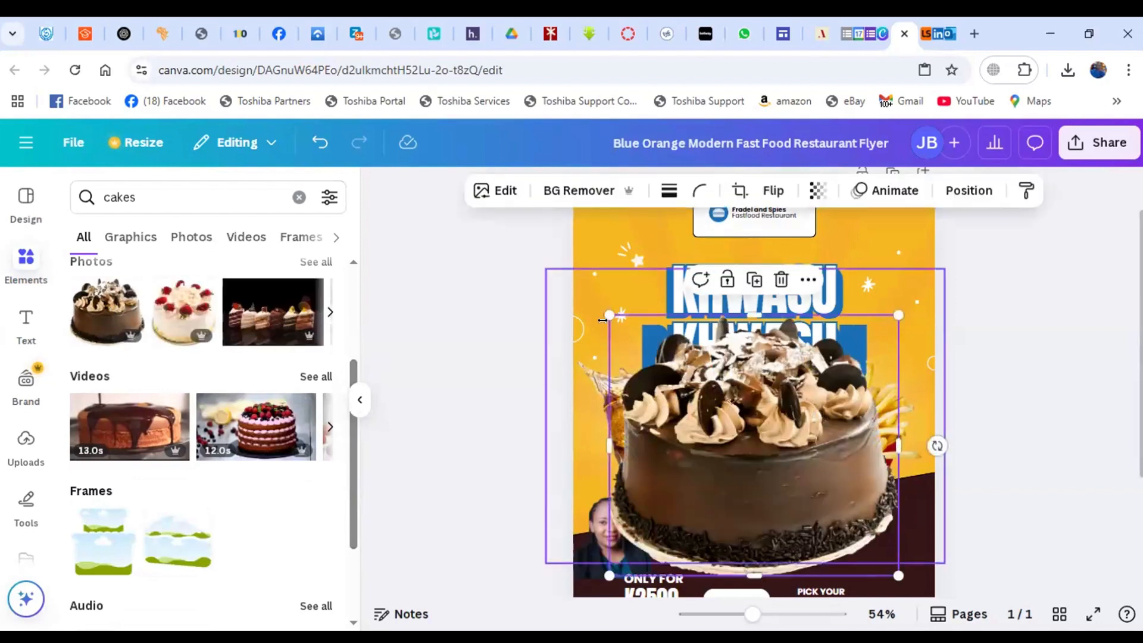
drag(609, 314, 706, 401)
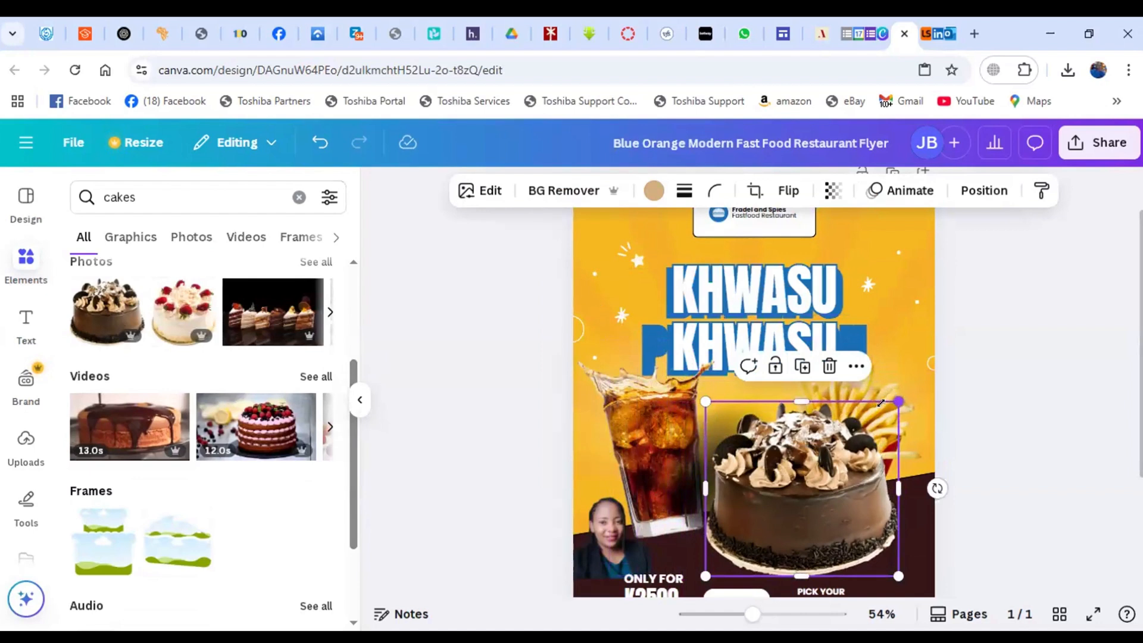
drag(898, 401, 825, 431)
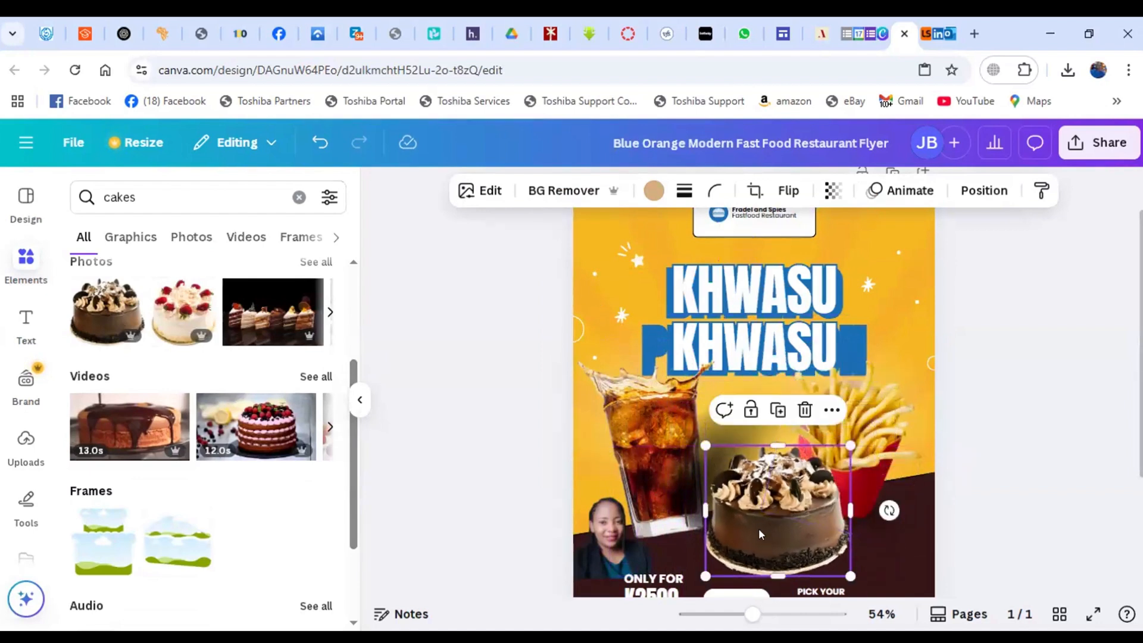
drag(752, 521, 751, 481)
click(1023, 359)
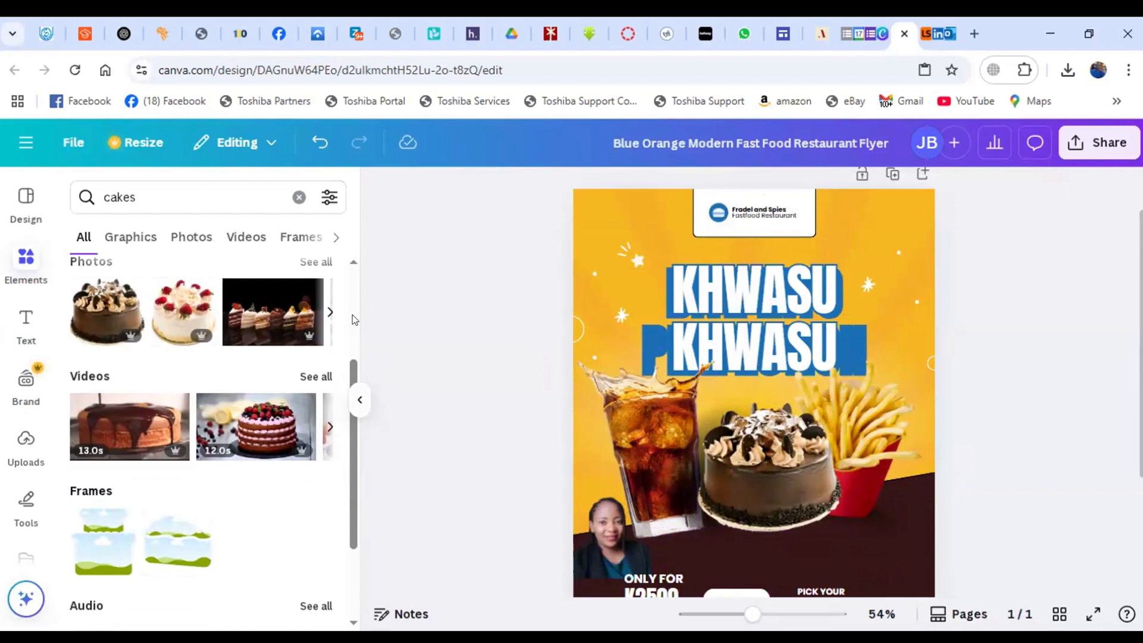
scroll(354, 320, up, 3)
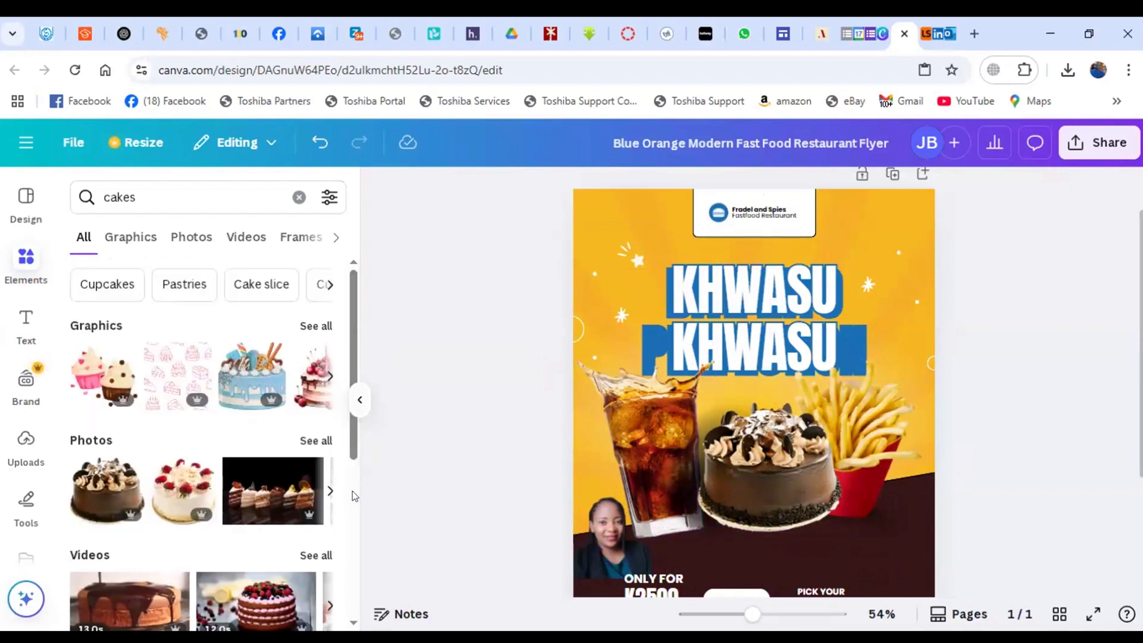
Step: Search the elements library for "flag for zambia" and show all of the matching graphics
scroll(355, 496, down, 5)
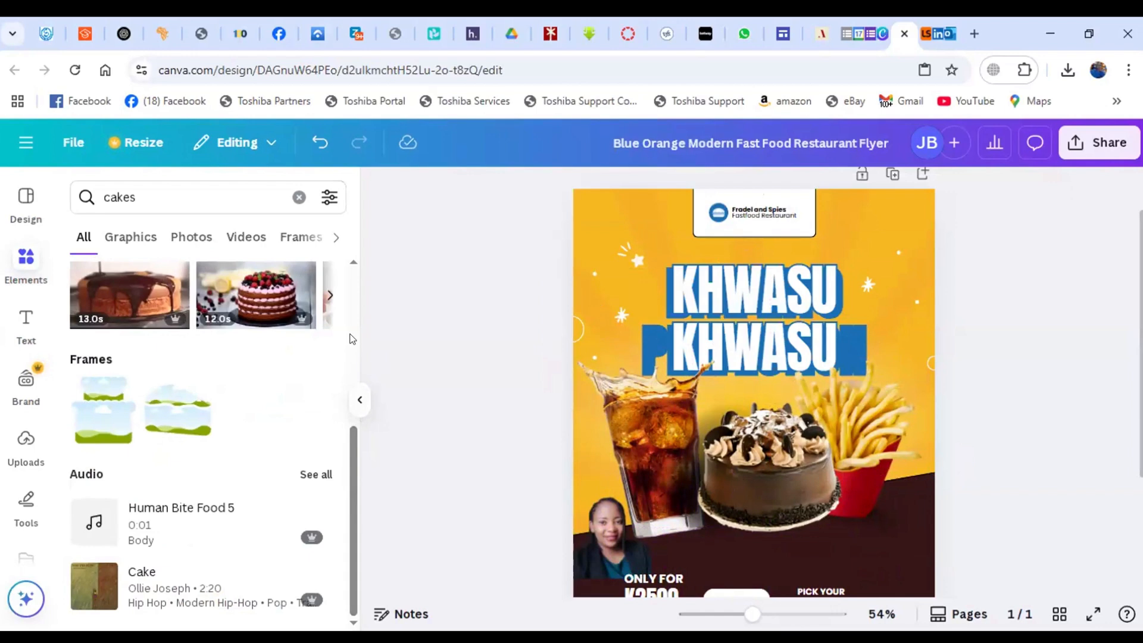
scroll(352, 338, up, 5)
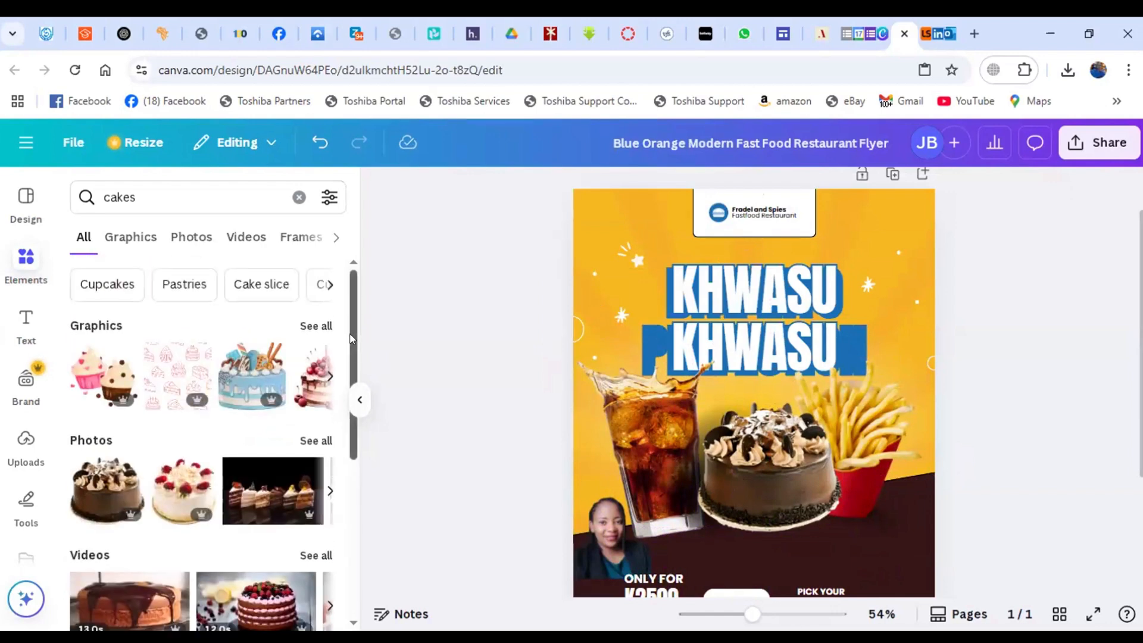
click(299, 197)
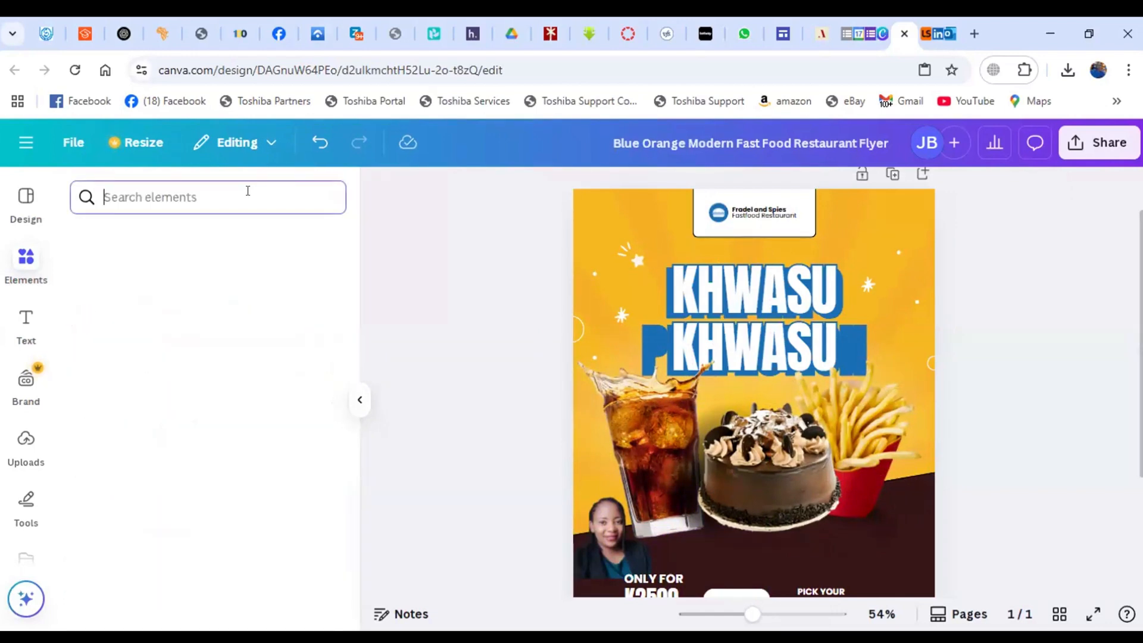
text(flag)
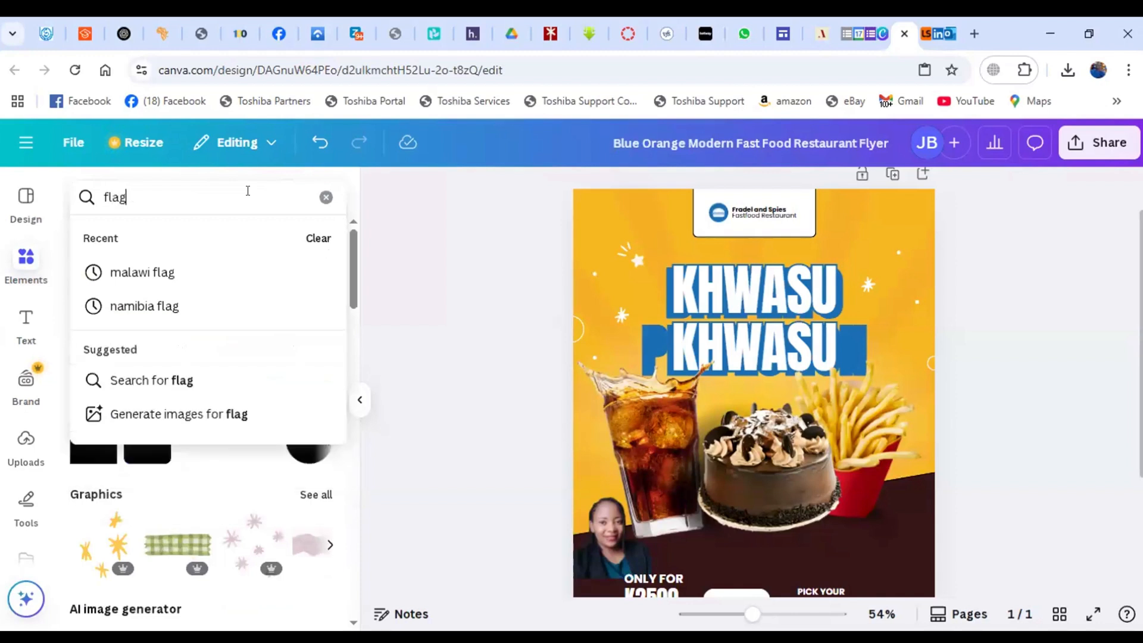
text( for zam)
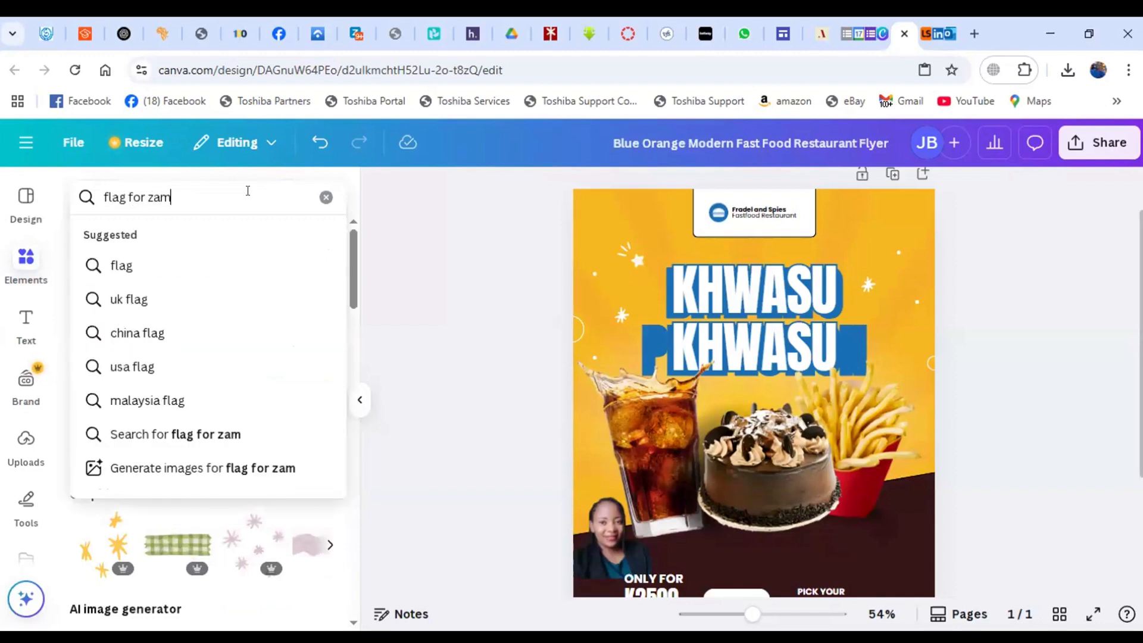
text(bia)
key(Return)
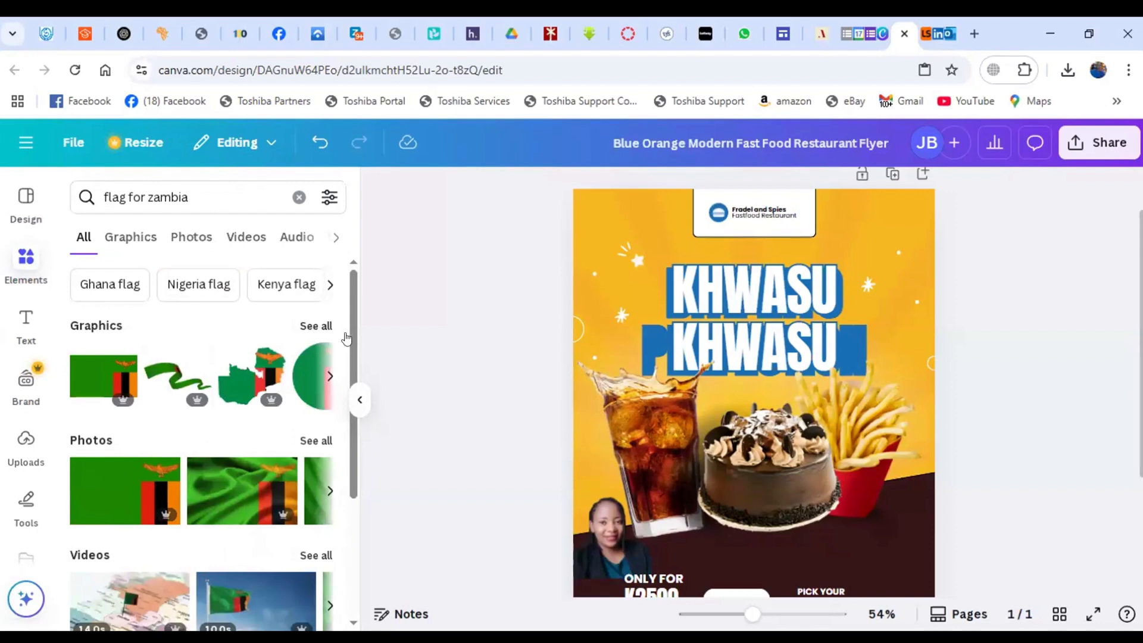
scroll(348, 342, down, 2)
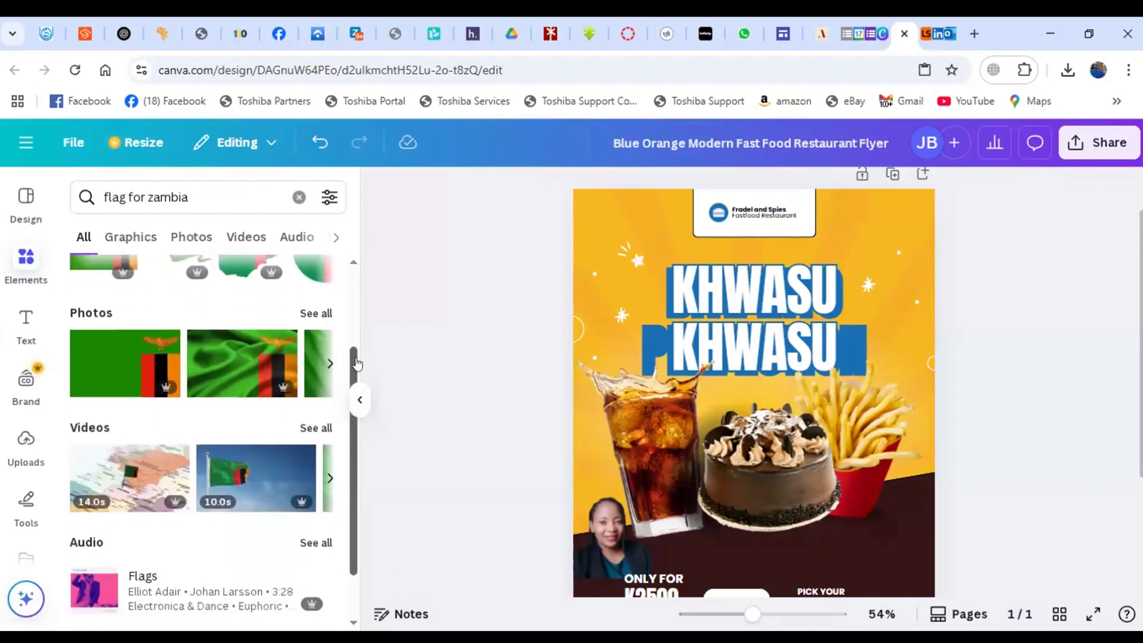
scroll(356, 348, up, 2)
click(316, 304)
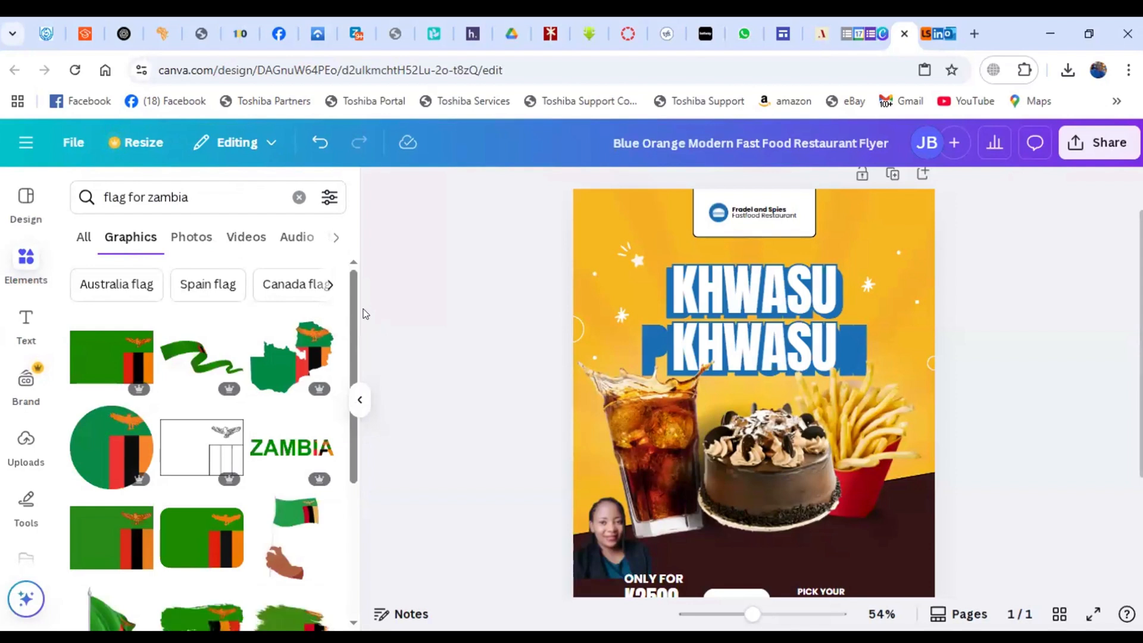
Step: Insert the wavy Zambian flag ribbon, shrink it and place it in the flyer's upper-left corner, beside the logo box
drag(353, 312, 350, 405)
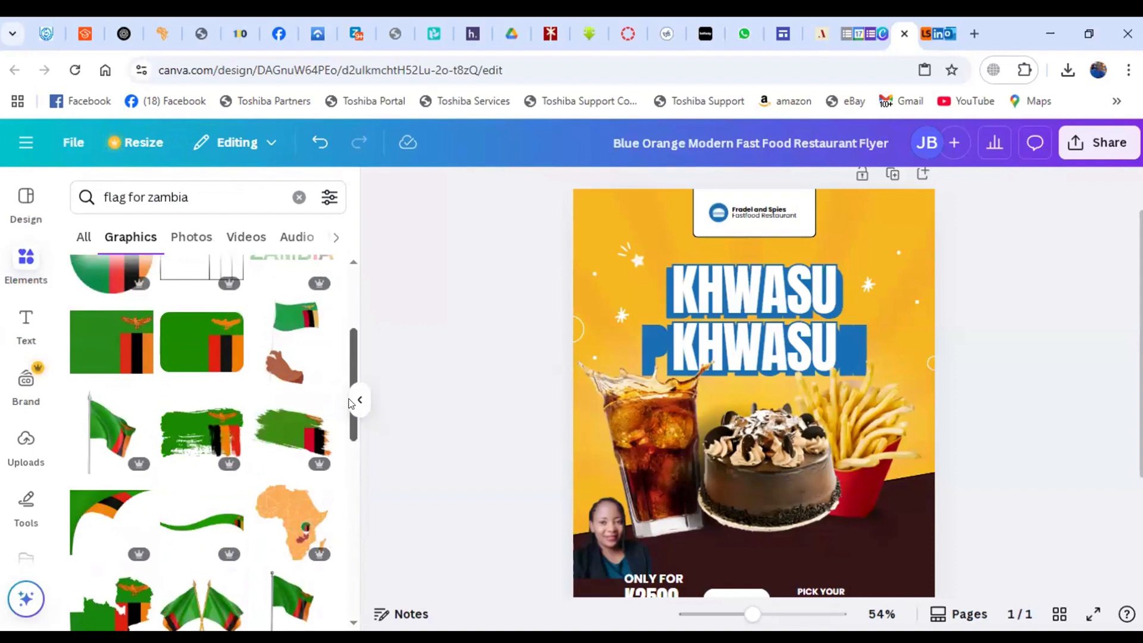
scroll(350, 403, up, 3)
click(201, 356)
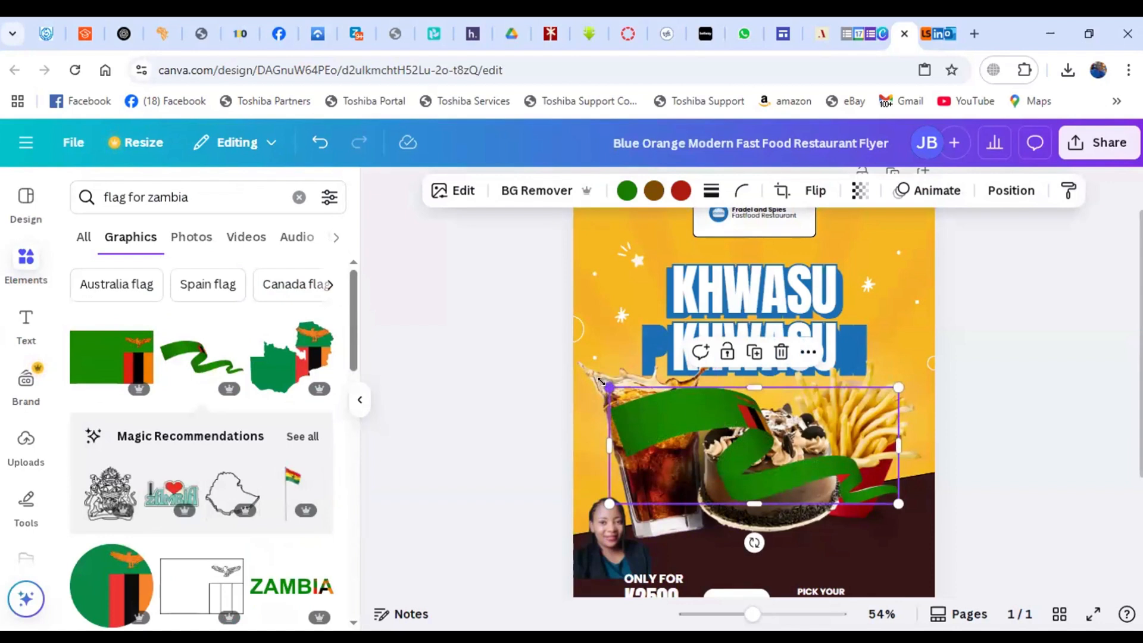
drag(609, 388, 591, 236)
click(1023, 289)
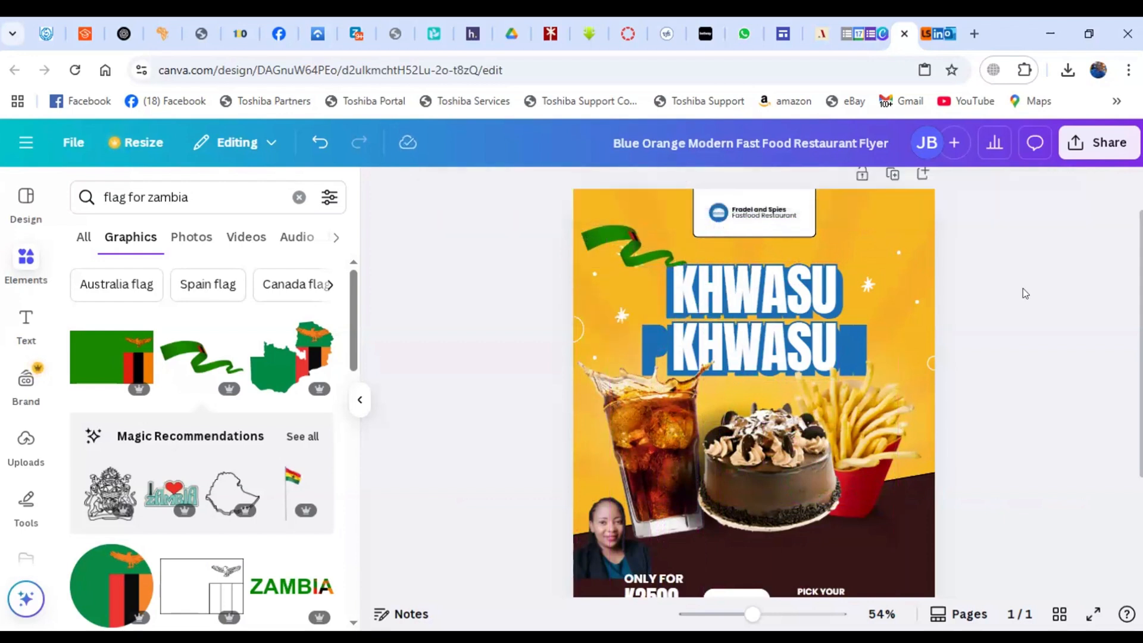